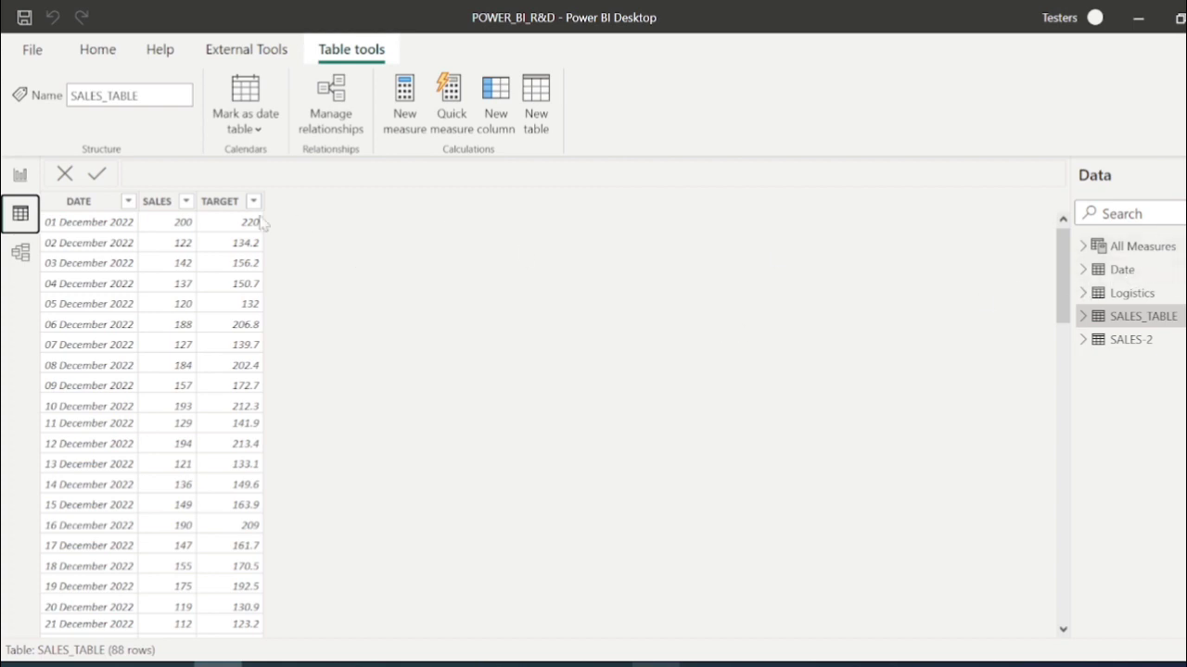
Review the range of dates available in the DATE column's filter list of SALES_TABLE.
{"action": "left_click", "coordinate": [128, 204]}
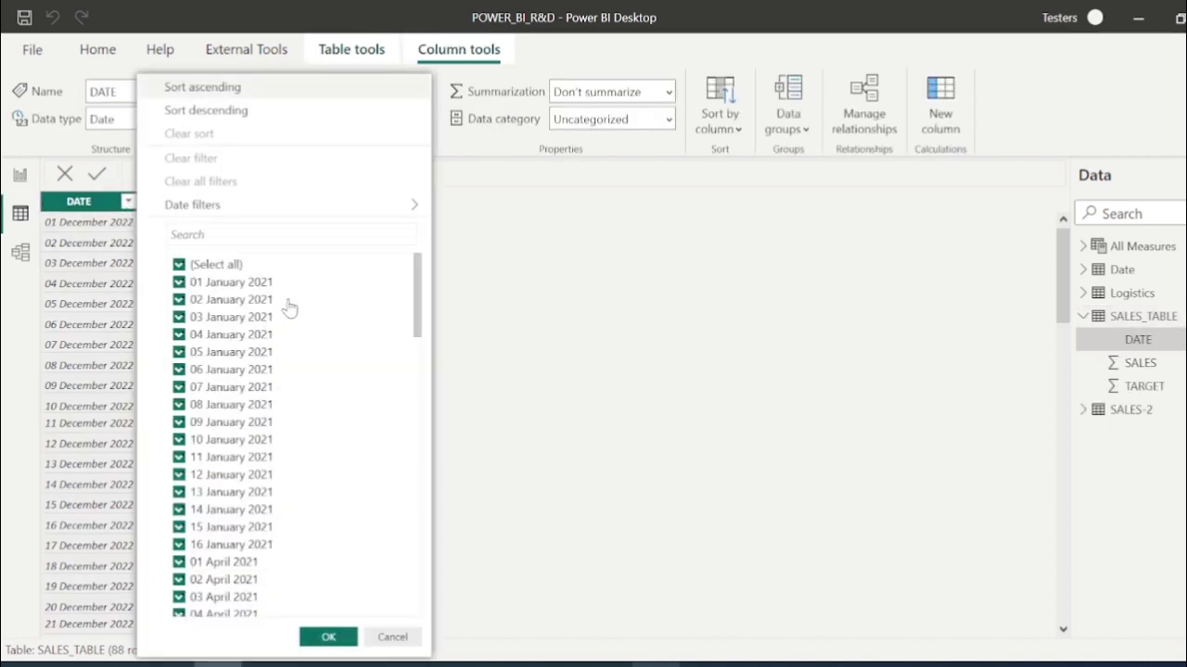
{"action": "scroll", "coordinate": [321, 405], "scroll_direction": "down", "scroll_amount": 10}
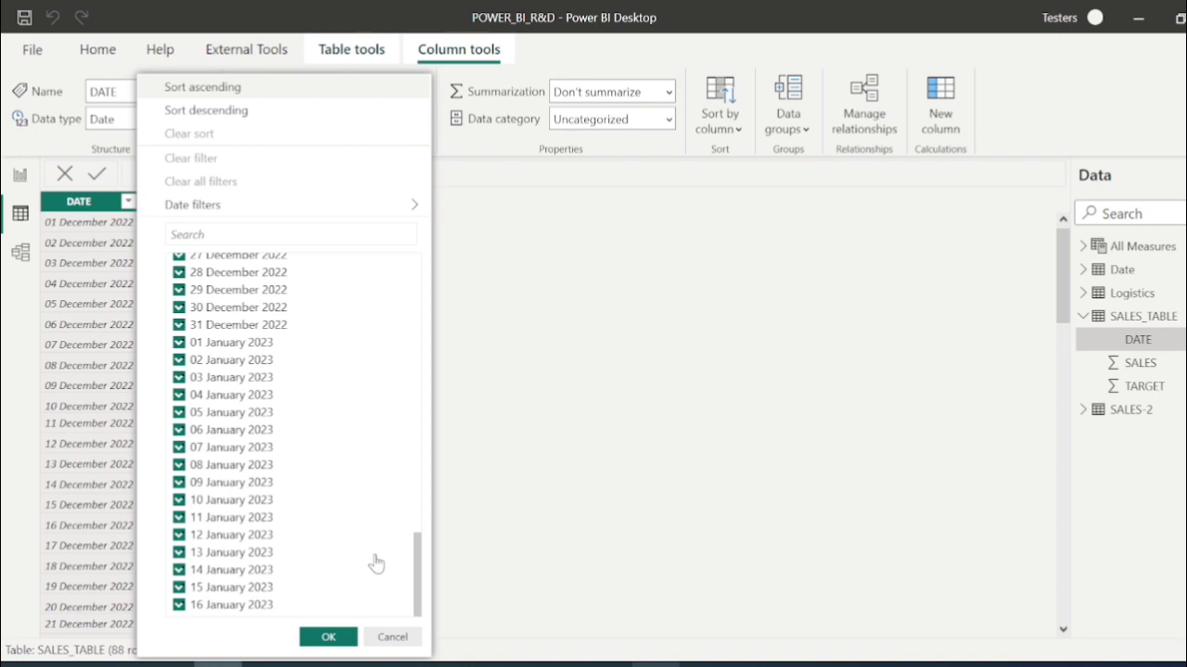
{"action": "scroll", "coordinate": [375, 563], "scroll_direction": "up", "scroll_amount": 10}
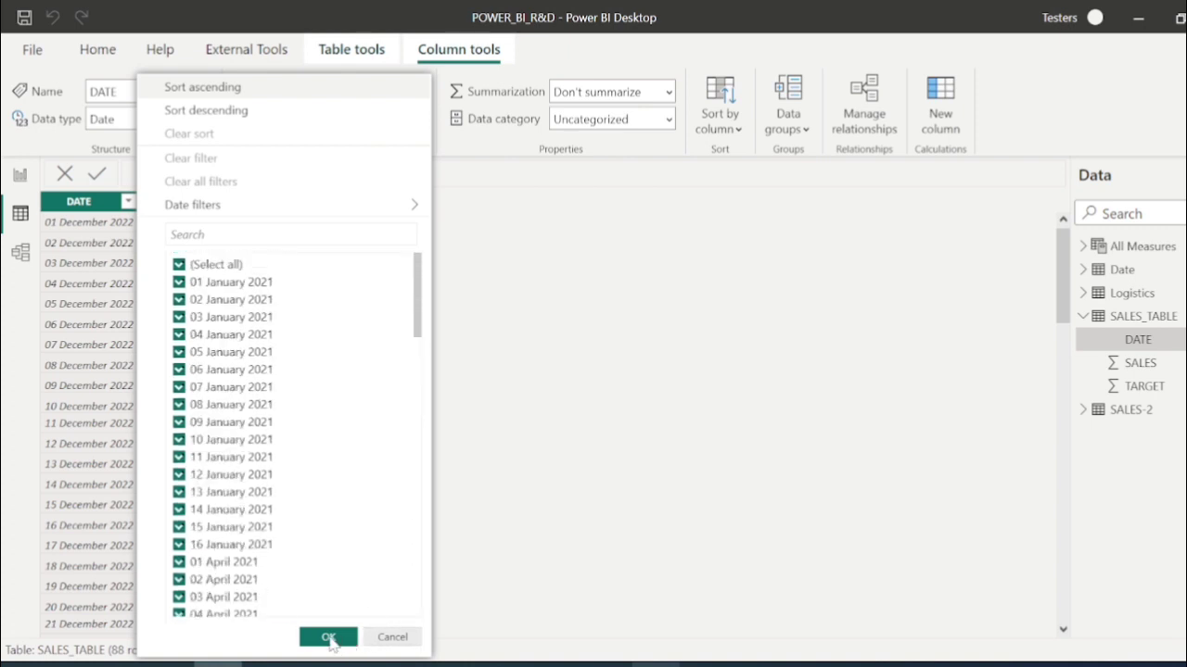
{"action": "left_click", "coordinate": [328, 638]}
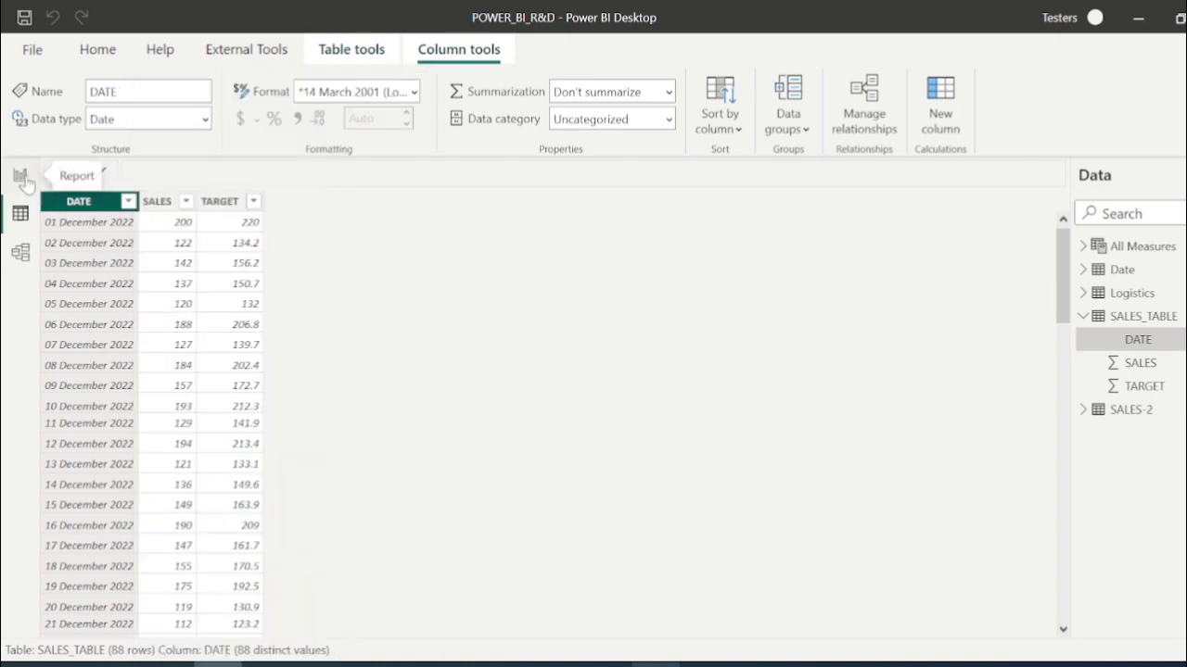
Go to the report view and inspect the formula of the MTD SALES measure in All Measures.
{"action": "left_click", "coordinate": [22, 178]}
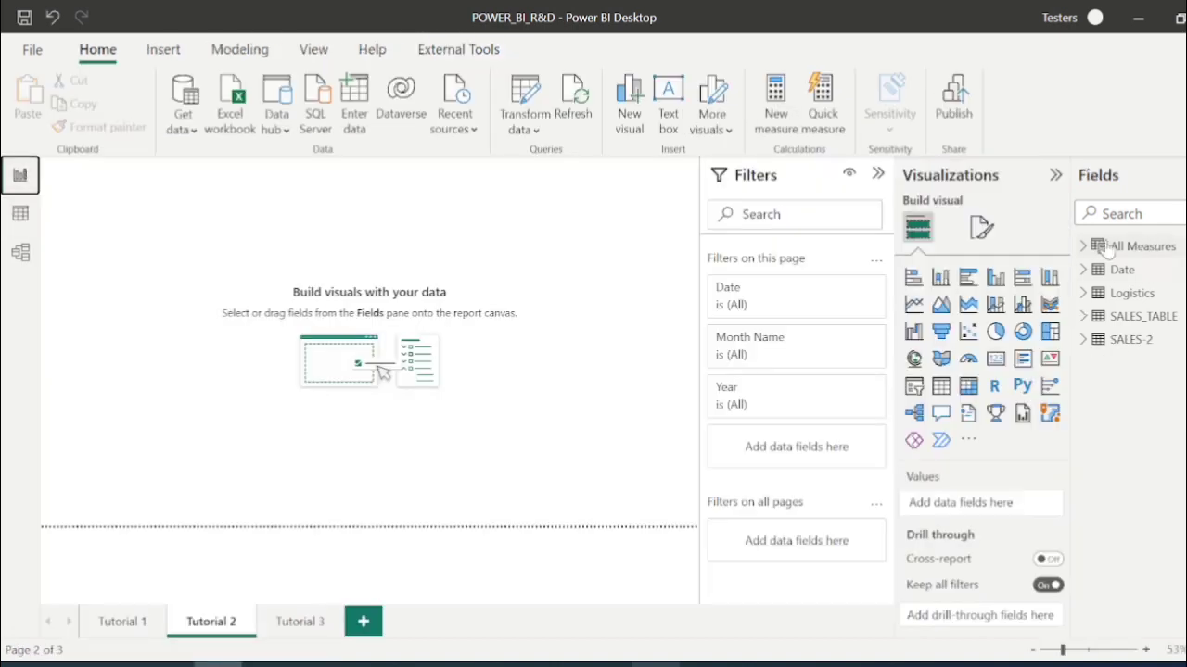
{"action": "left_click", "coordinate": [1084, 247]}
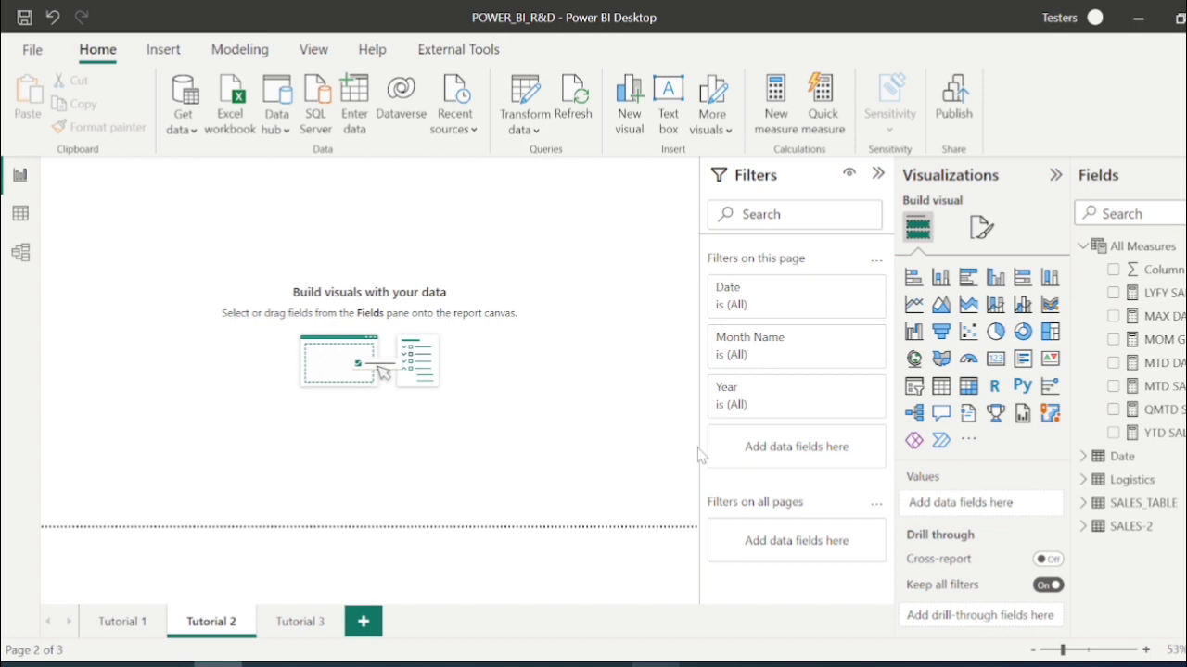
{"action": "left_click", "coordinate": [1172, 387]}
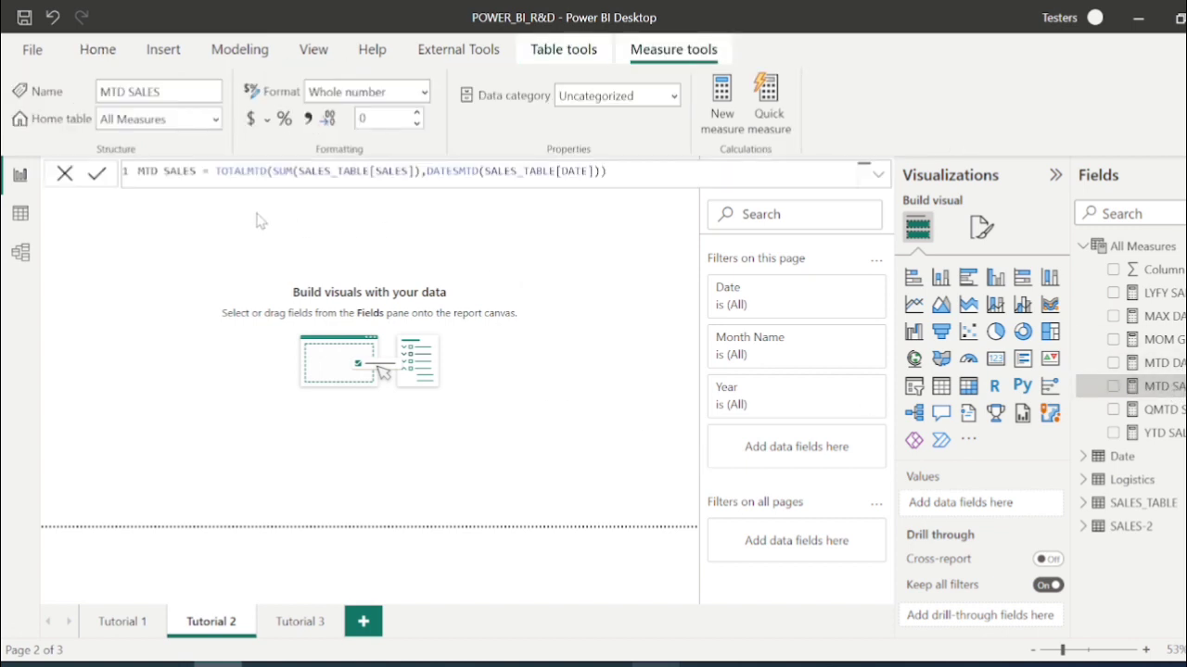
{"action": "left_click", "coordinate": [64, 174]}
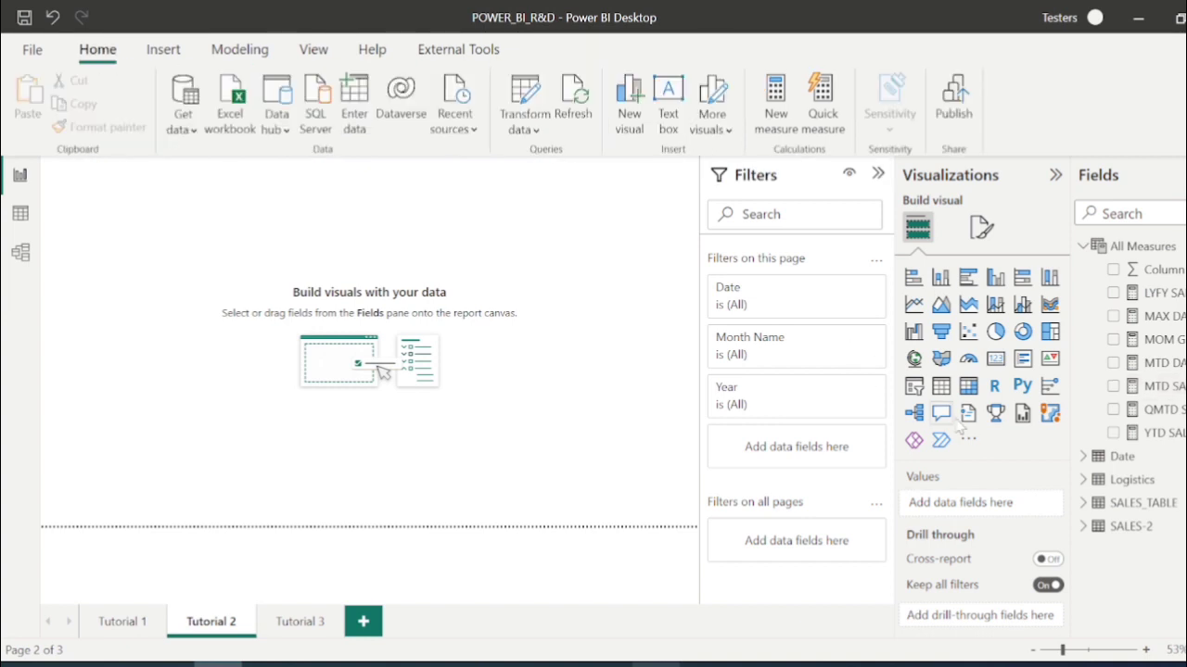
Add a multi-row card to the Tutorial 2 page showing the SALES field from SALES_TABLE.
{"action": "left_click", "coordinate": [1022, 359]}
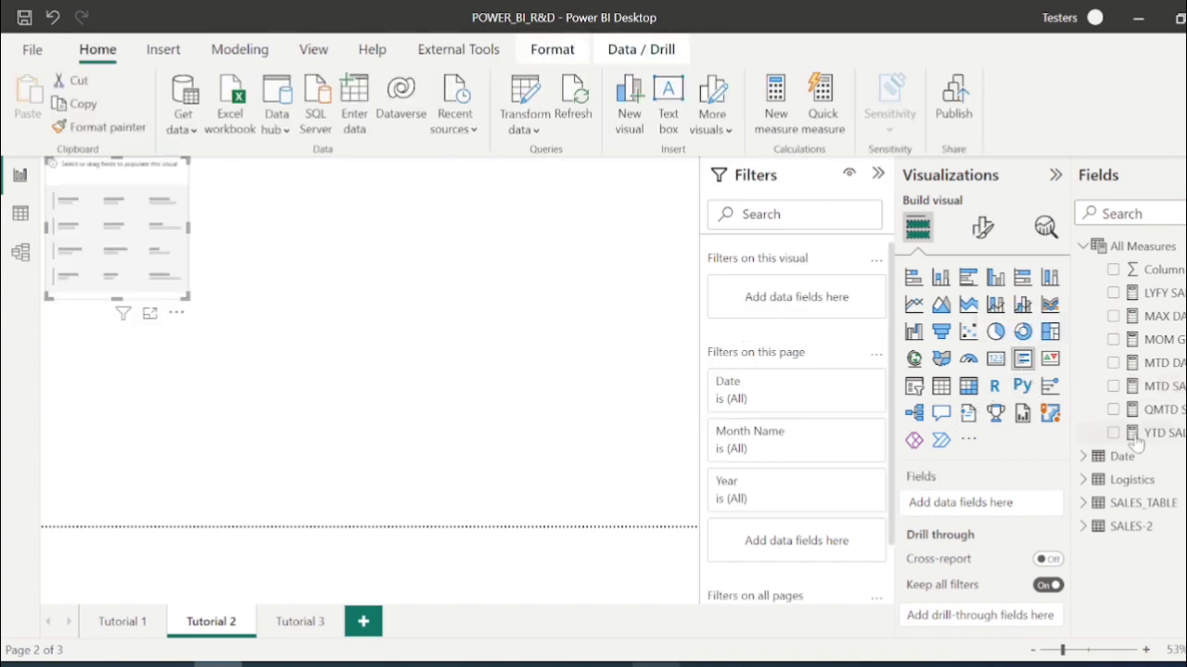
{"action": "left_click", "coordinate": [1116, 508]}
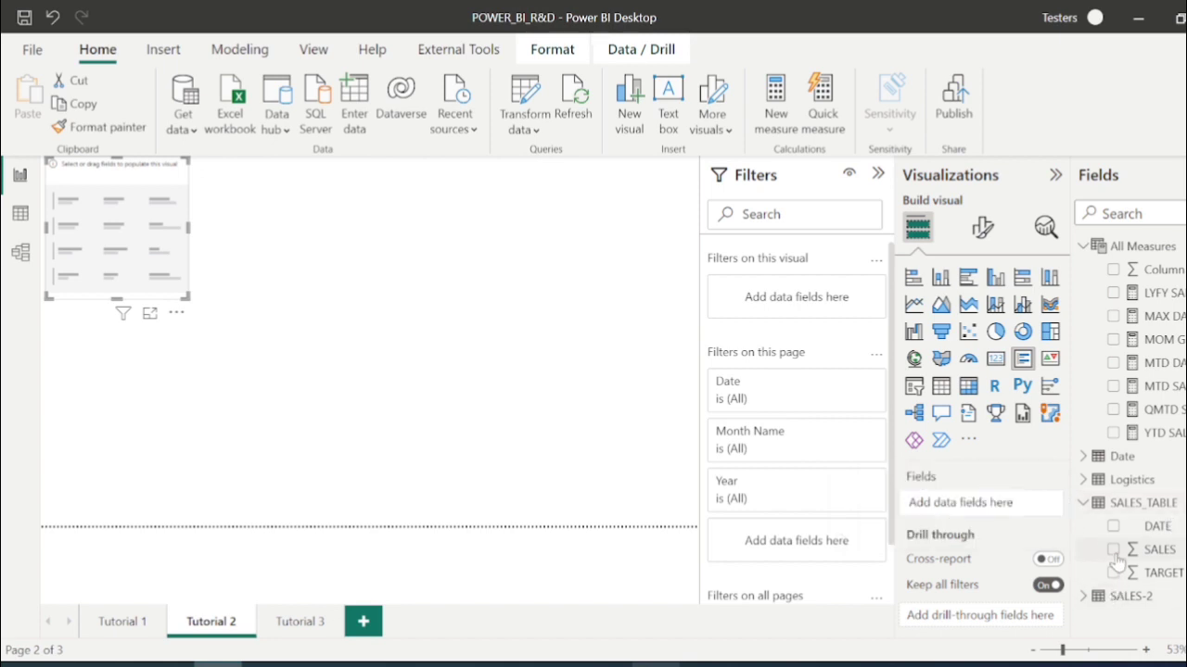
{"action": "left_click", "coordinate": [1114, 549]}
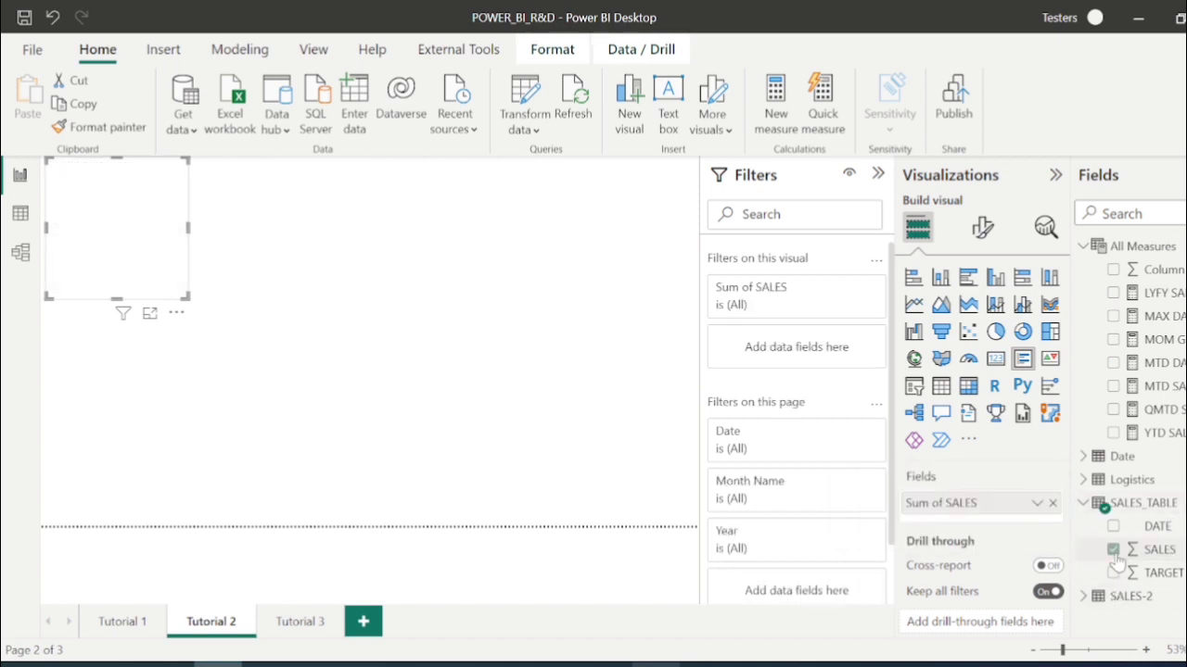
{"action": "left_click", "coordinate": [189, 304]}
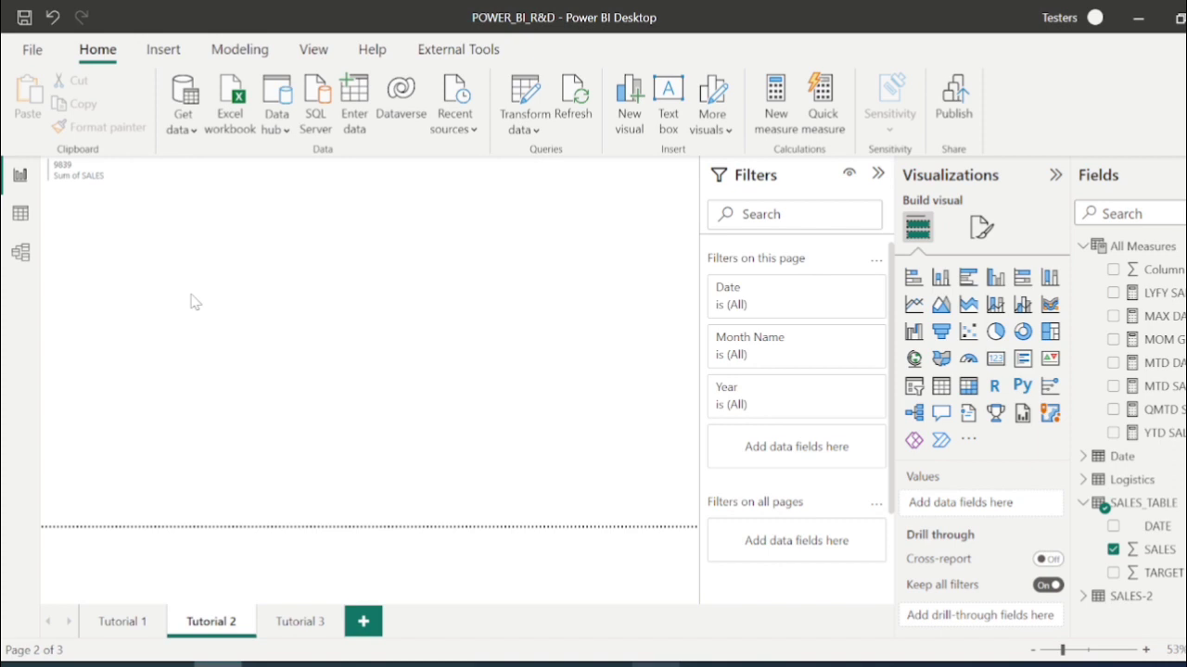
Move the Sum of SALES card to about mid-height along the page's left edge and reduce its height.
{"action": "left_click", "coordinate": [117, 213]}
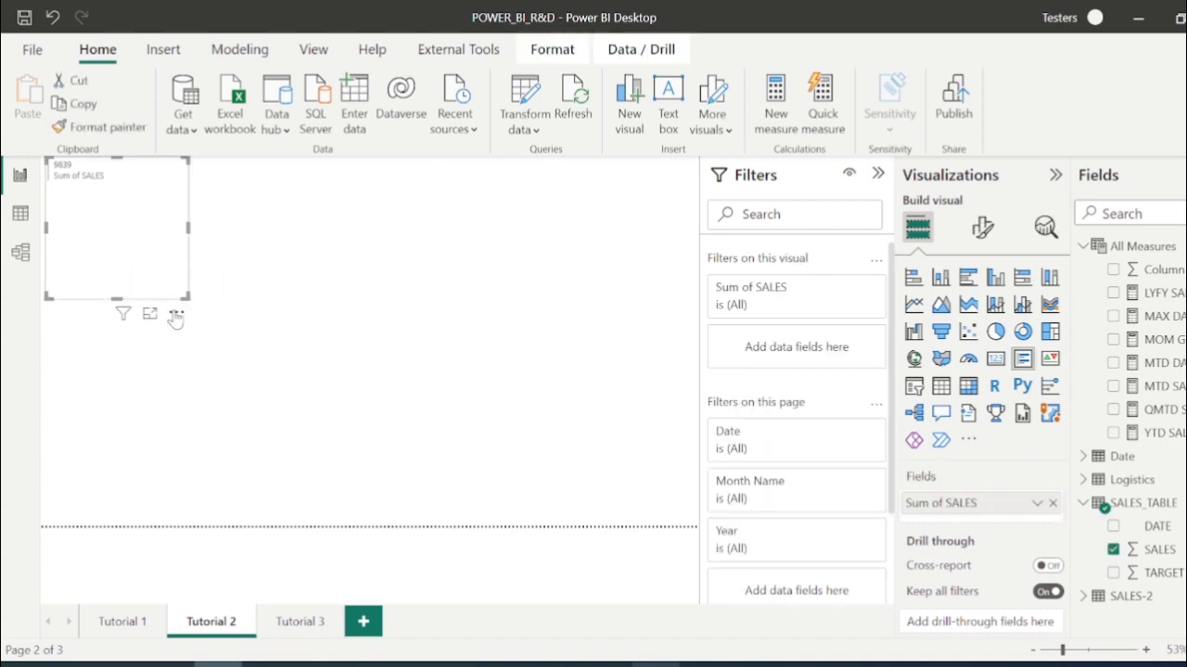
{"action": "left_click_drag", "start_coordinate": [174, 315], "coordinate": [160, 547]}
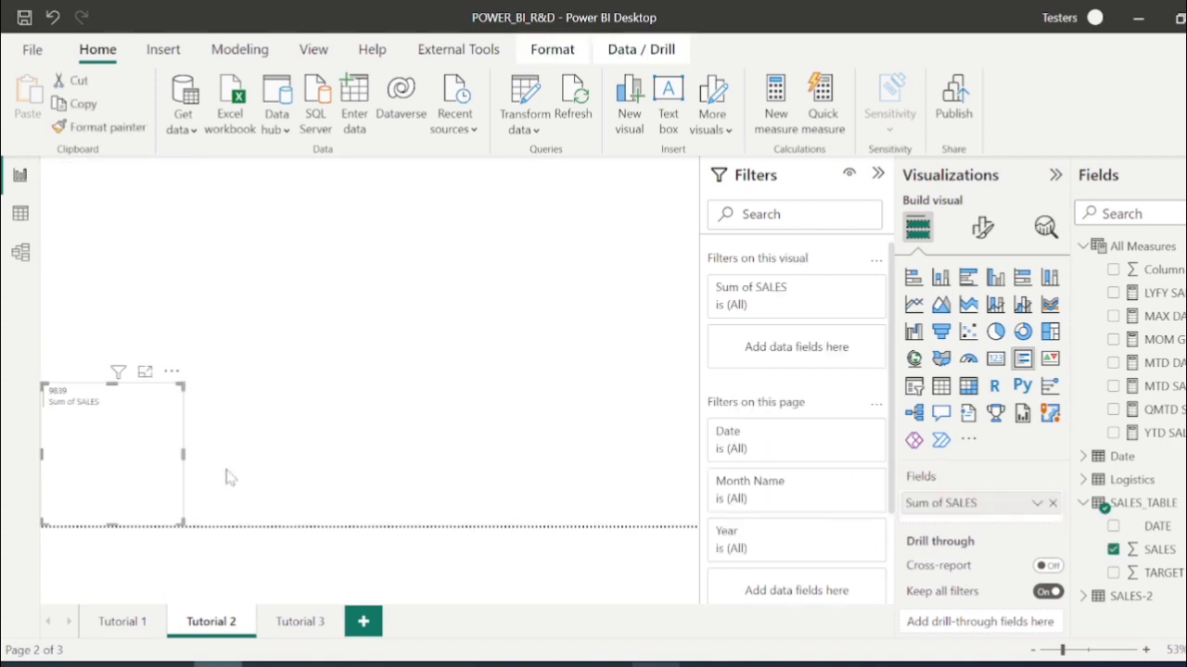
{"action": "left_click_drag", "start_coordinate": [179, 384], "coordinate": [166, 306]}
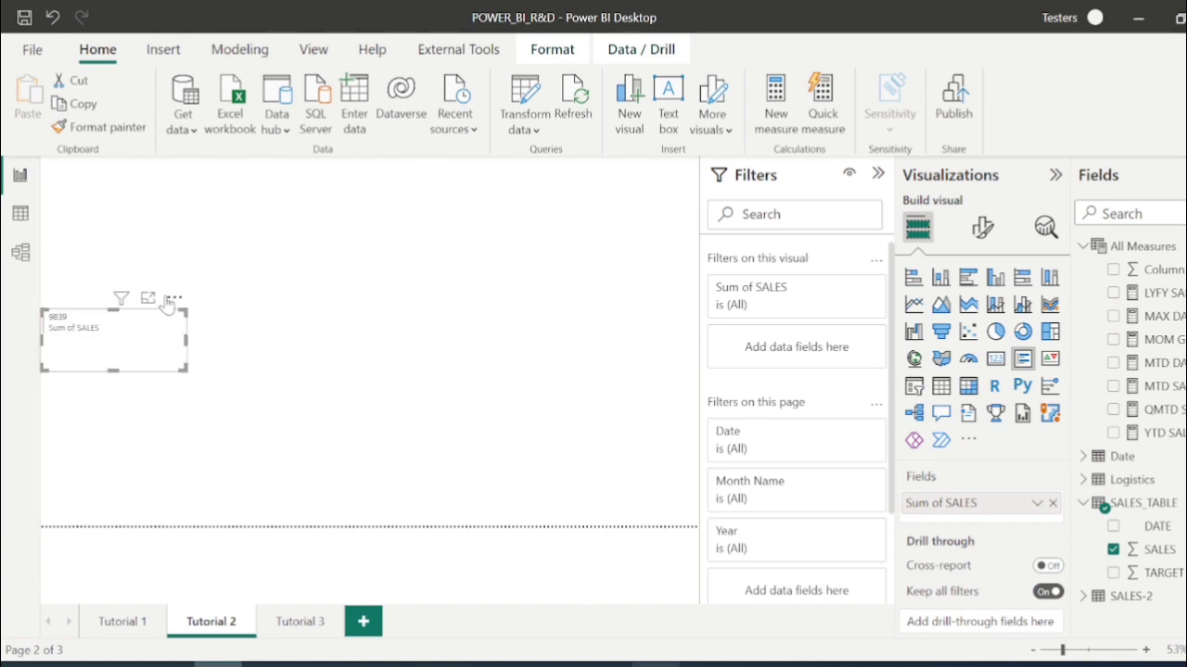
{"action": "left_click", "coordinate": [520, 473]}
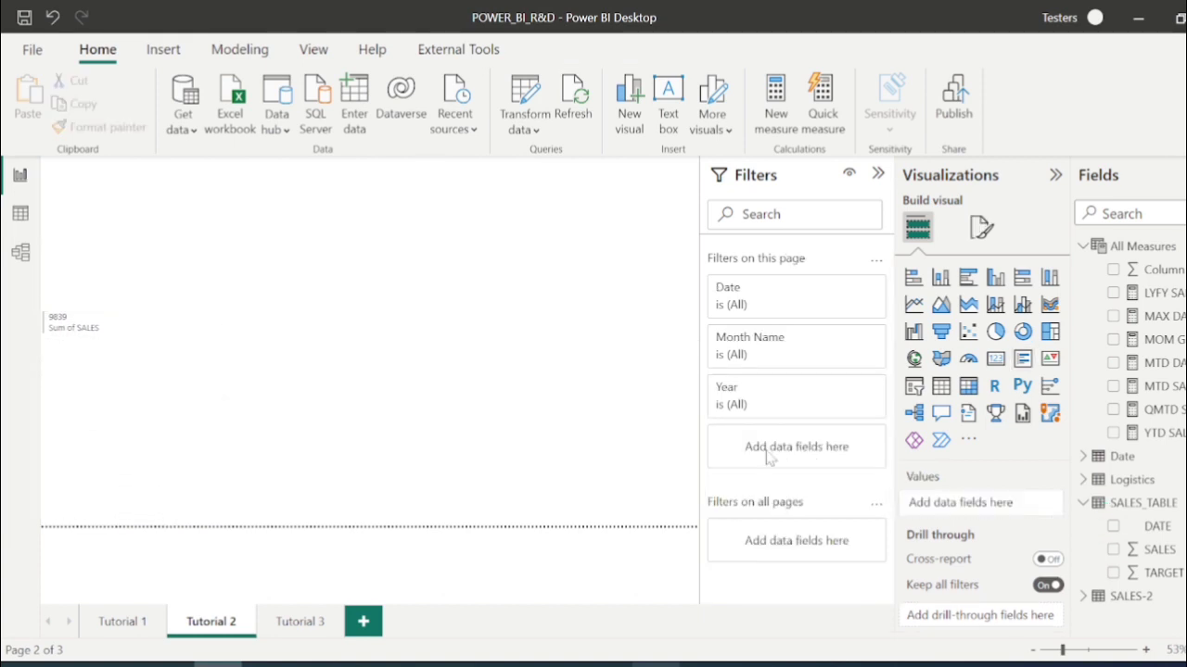
Add a table visual below the card with the DATE and SALES fields from SALES_TABLE.
{"action": "left_click", "coordinate": [941, 389]}
{"action": "left_click_drag", "start_coordinate": [172, 190], "coordinate": [167, 419]}
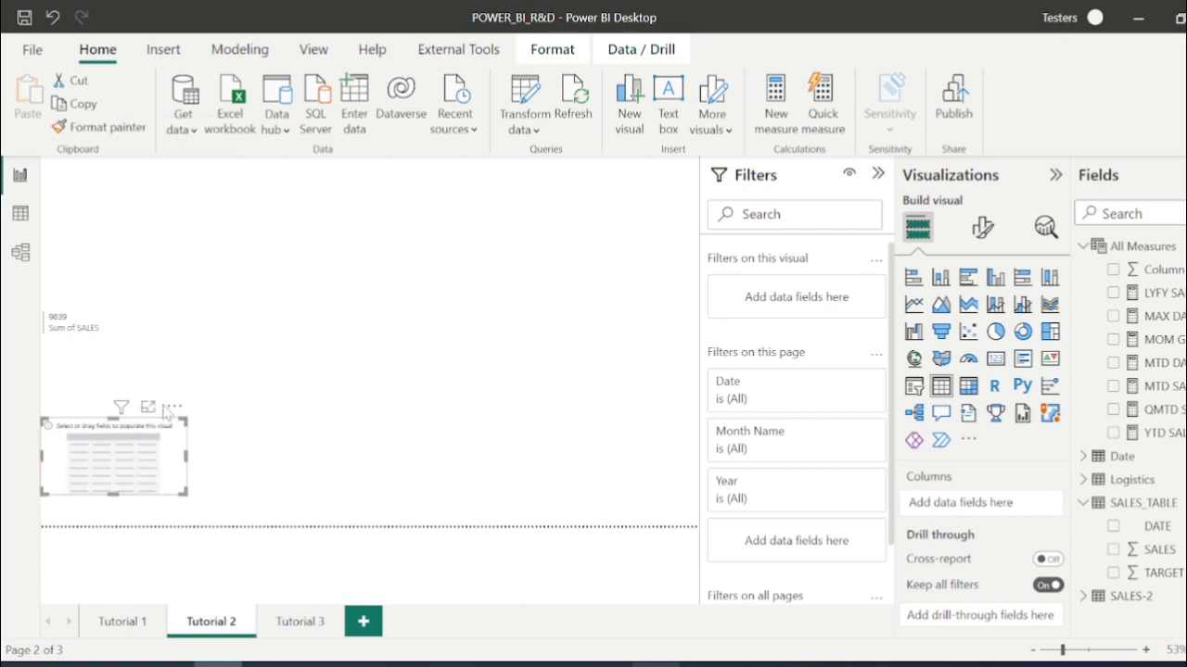
{"action": "left_click", "coordinate": [1112, 526]}
{"action": "left_click", "coordinate": [1112, 549]}
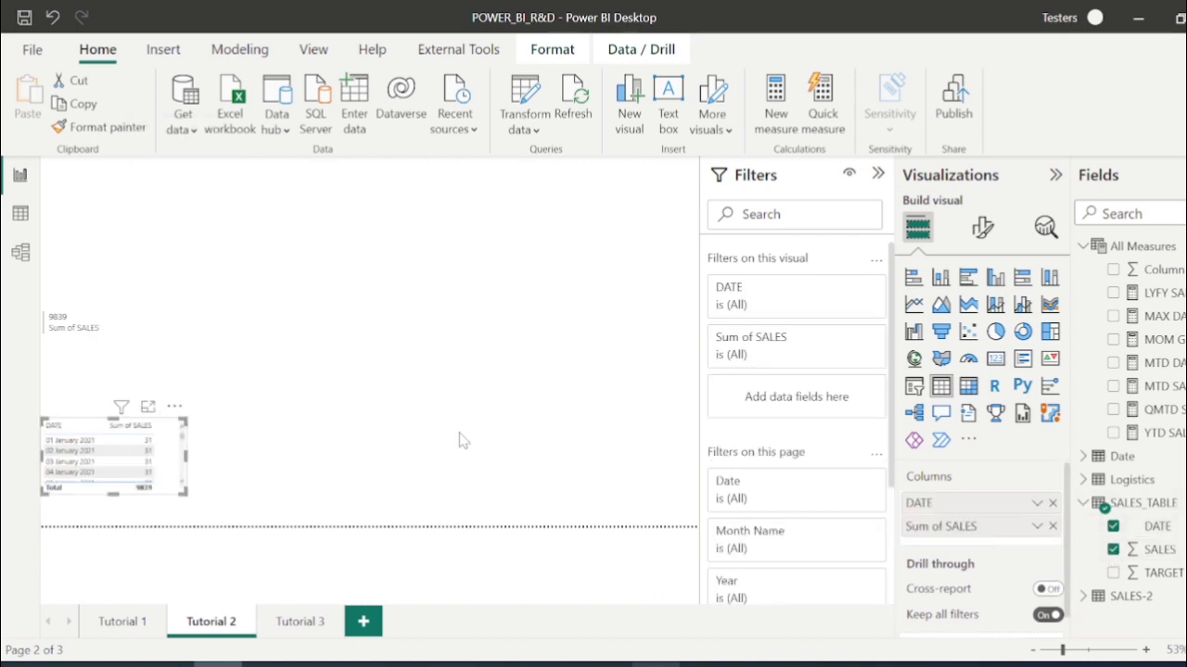
Resize the date and sales table so it fills the space between the card and the page's bottom edge.
{"action": "left_click_drag", "start_coordinate": [186, 494], "coordinate": [205, 522]}
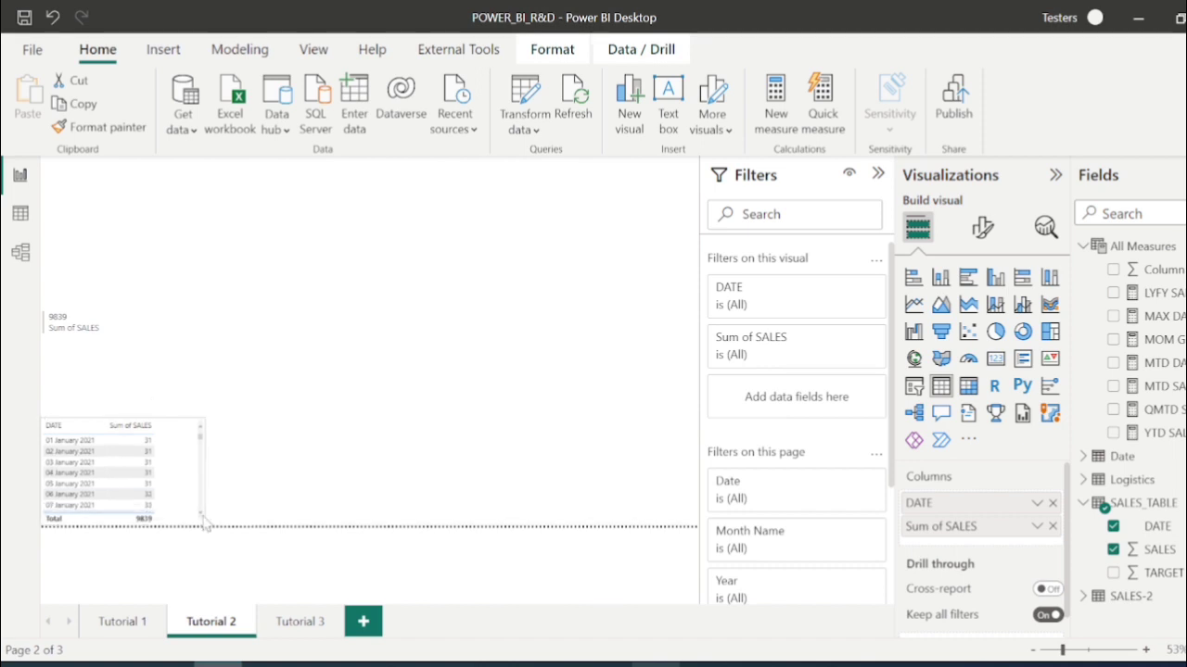
{"action": "left_click_drag", "start_coordinate": [206, 471], "coordinate": [179, 477]}
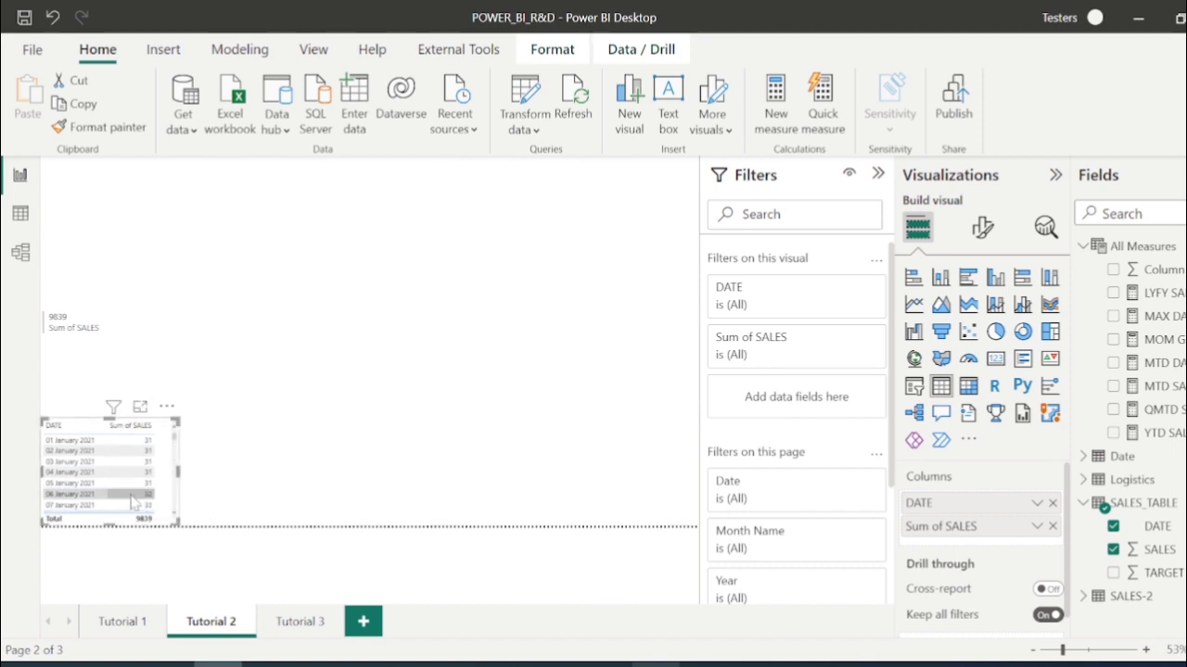
{"action": "scroll", "coordinate": [132, 500], "scroll_direction": "down", "scroll_amount": 3}
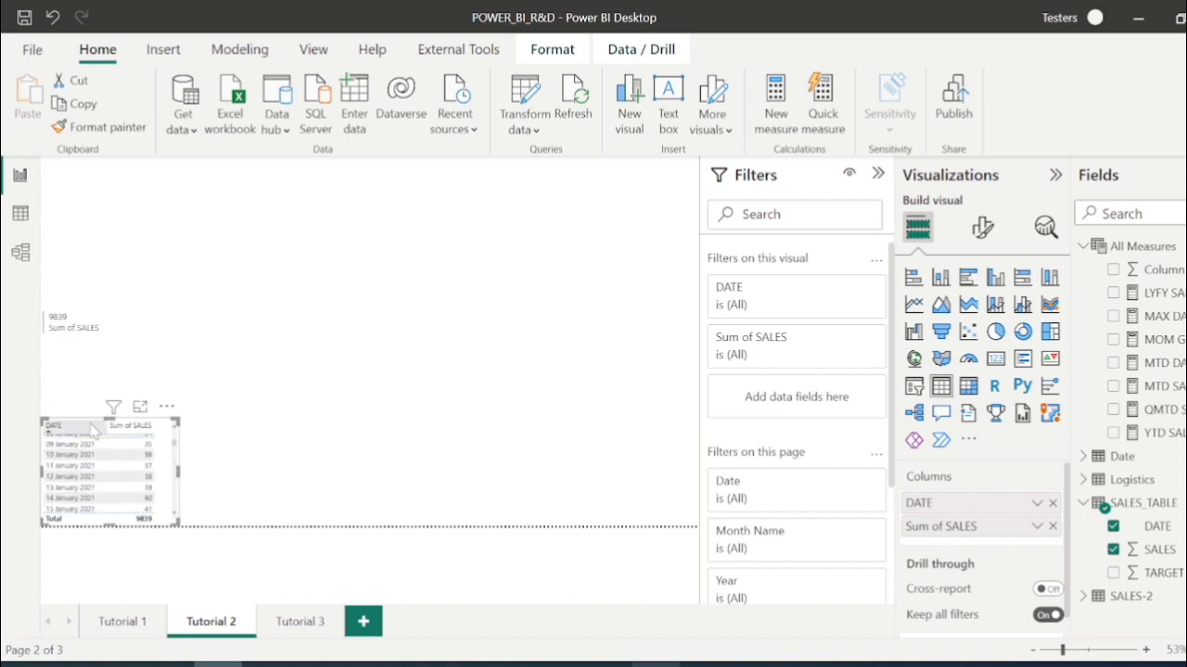
{"action": "left_click_drag", "start_coordinate": [177, 420], "coordinate": [186, 361]}
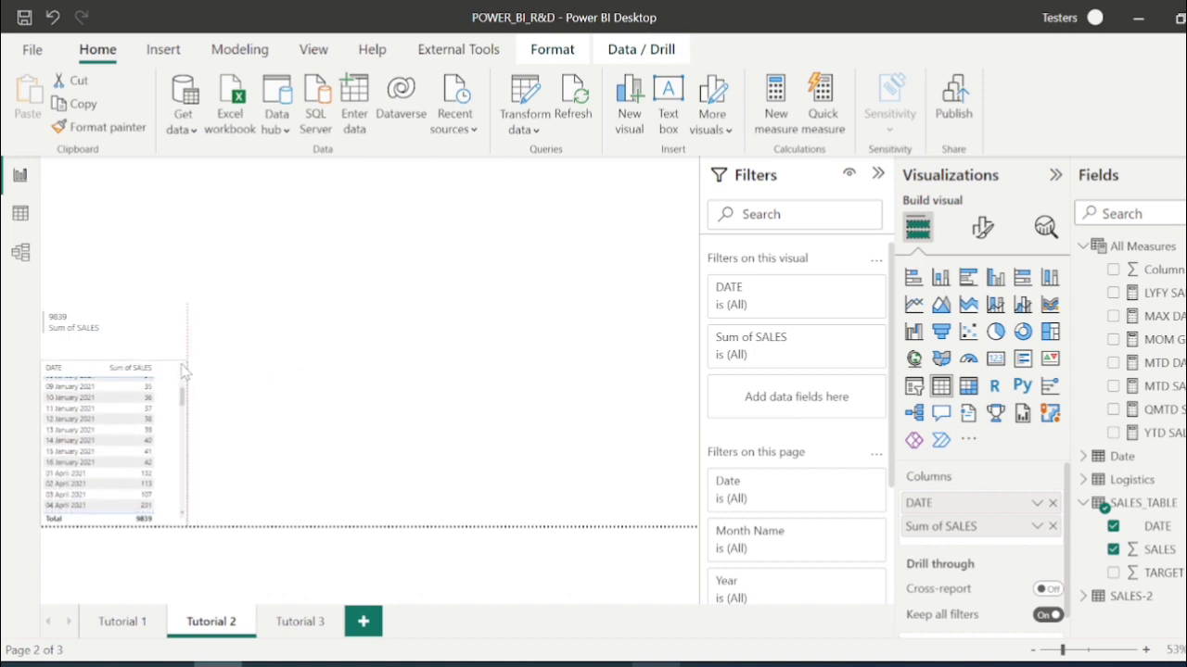
{"action": "left_click", "coordinate": [247, 391]}
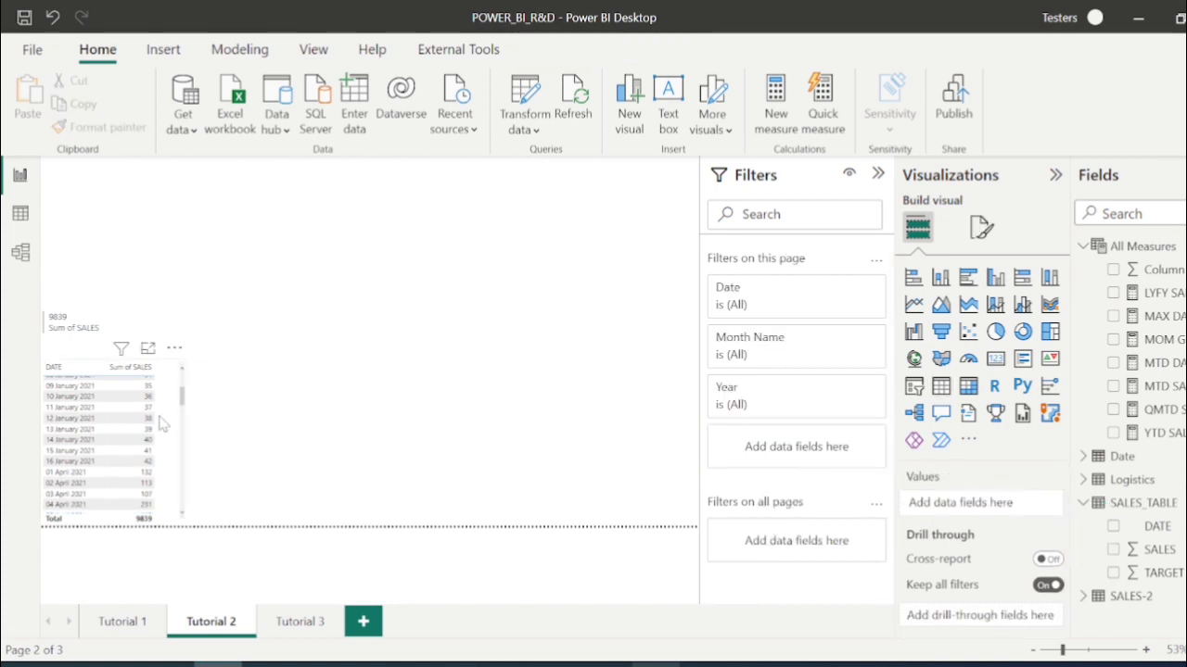
{"action": "scroll", "coordinate": [162, 422], "scroll_direction": "up", "scroll_amount": 3}
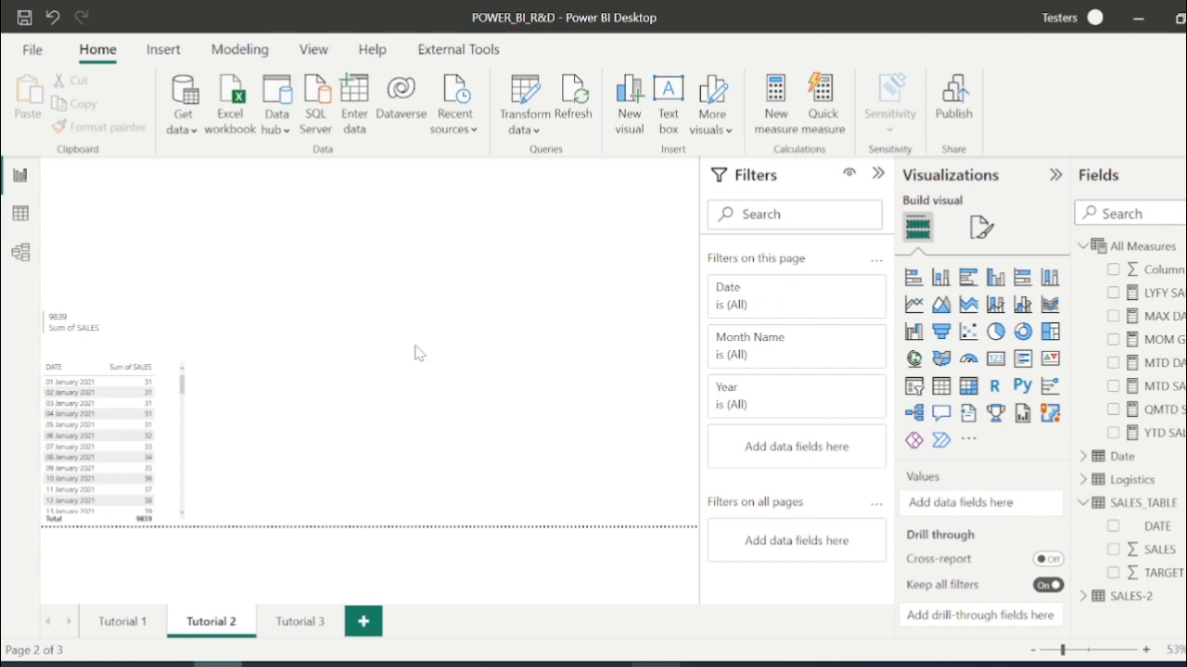
Reduce the height of the Sum of SALES card so it clears the table's header row.
{"action": "left_click", "coordinate": [119, 348]}
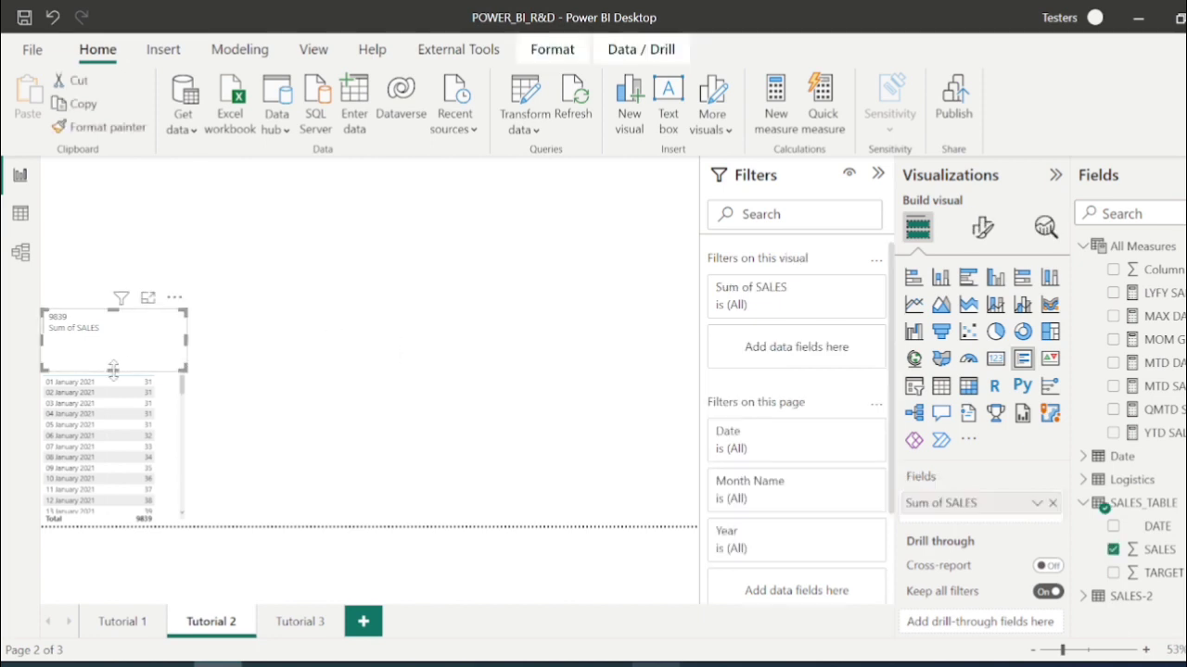
{"action": "left_click_drag", "start_coordinate": [113, 369], "coordinate": [115, 362]}
{"action": "left_click", "coordinate": [328, 338]}
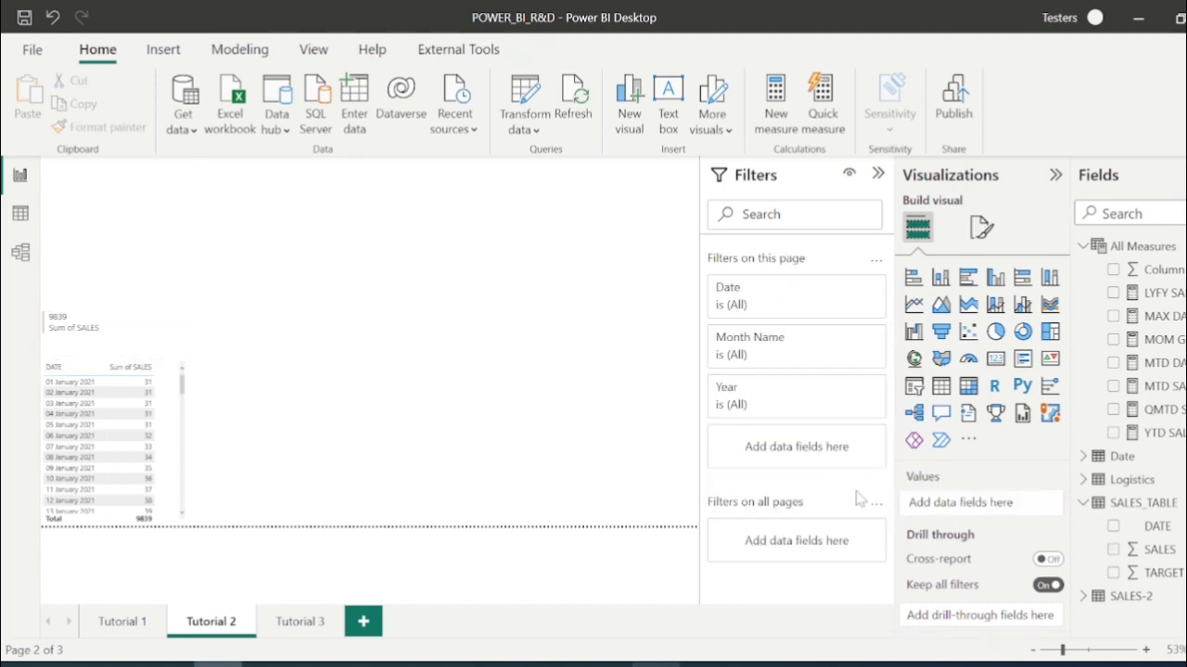
Clear the existing expression of the MTD SALES measure and begin a new one with CALCULATE(.
{"action": "left_click", "coordinate": [1166, 390]}
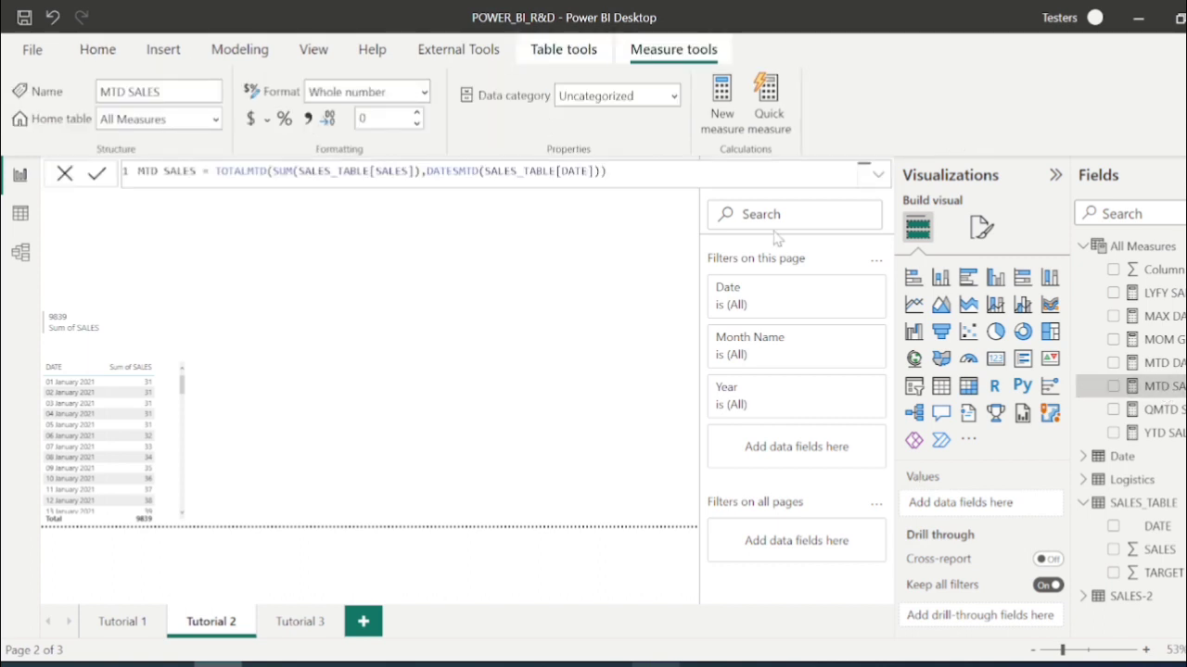
{"action": "left_click_drag", "start_coordinate": [606, 171], "coordinate": [215, 171]}
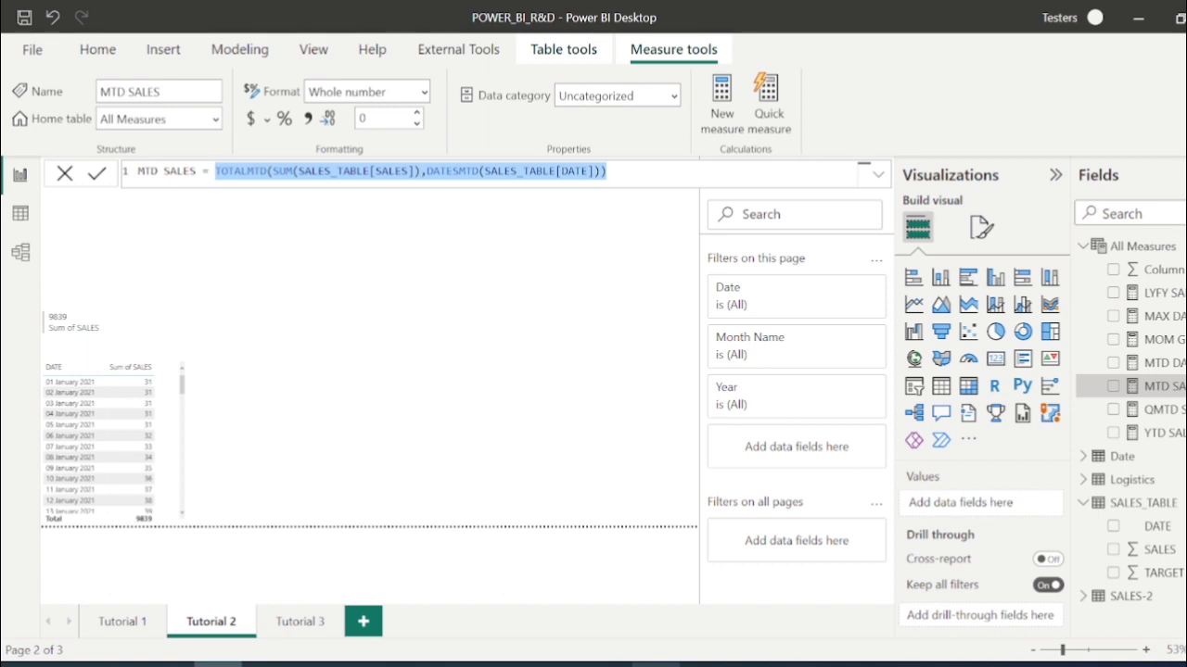
{"action": "key", "text": "BackSpace"}
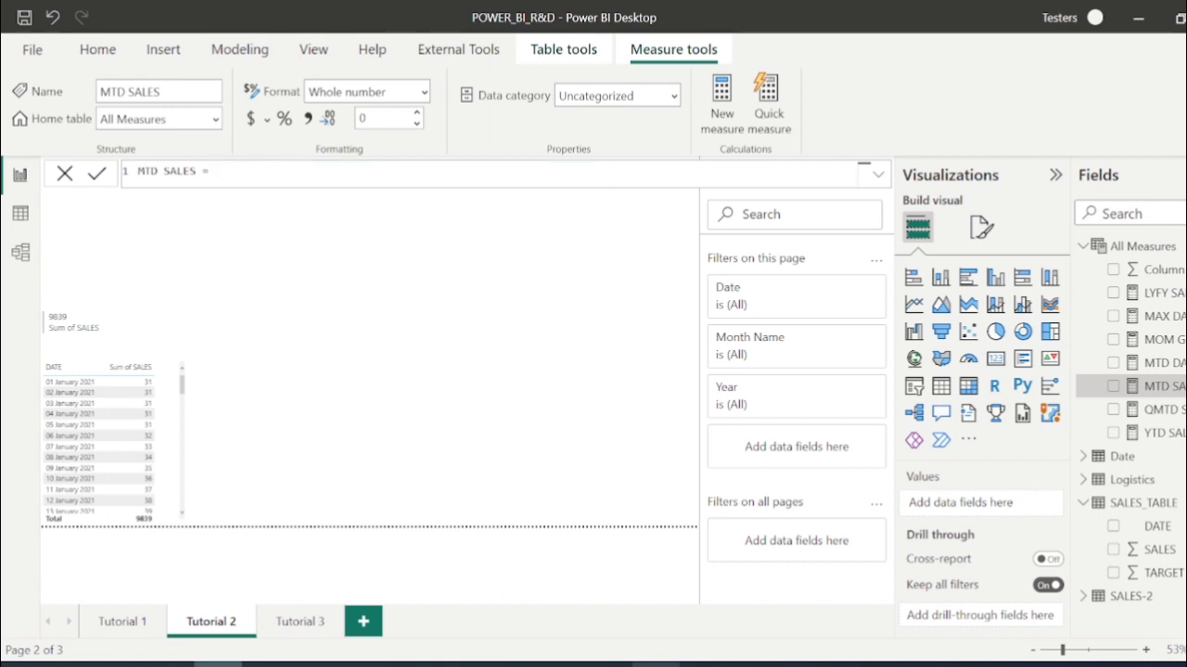
{"action": "type", "text": "CALCULATE("}
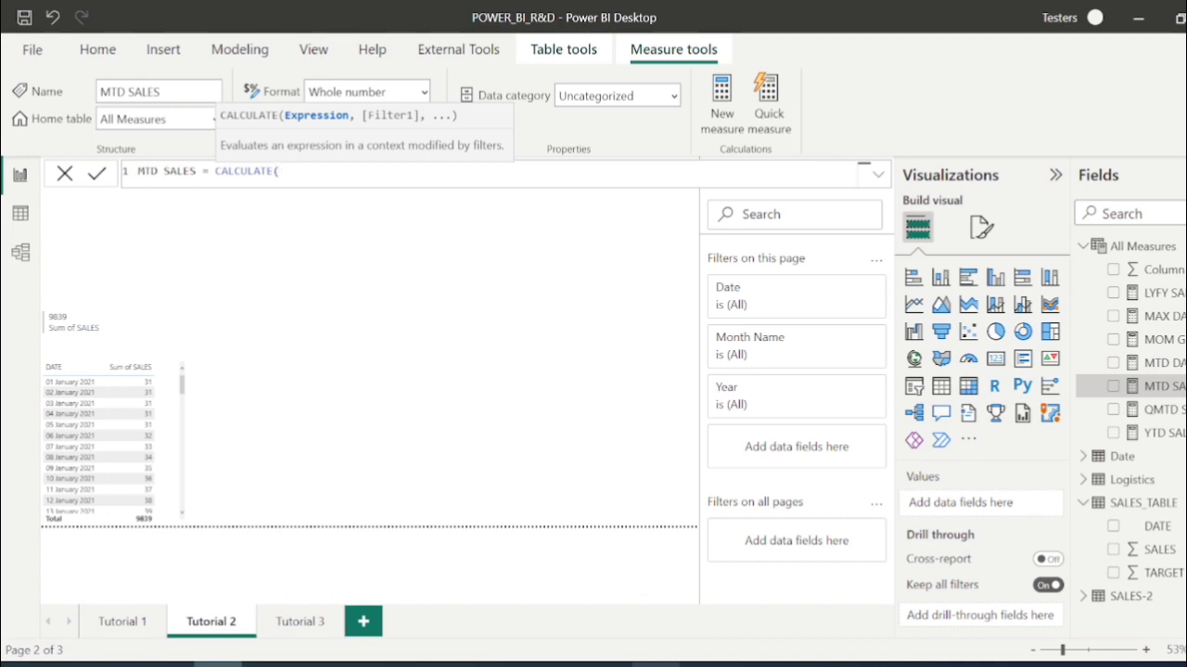
Enter sum(SALES_TABLE[SALES]) as the expression argument of CALCULATE in the MTD SALES measure.
{"action": "type", "text": "sum"}
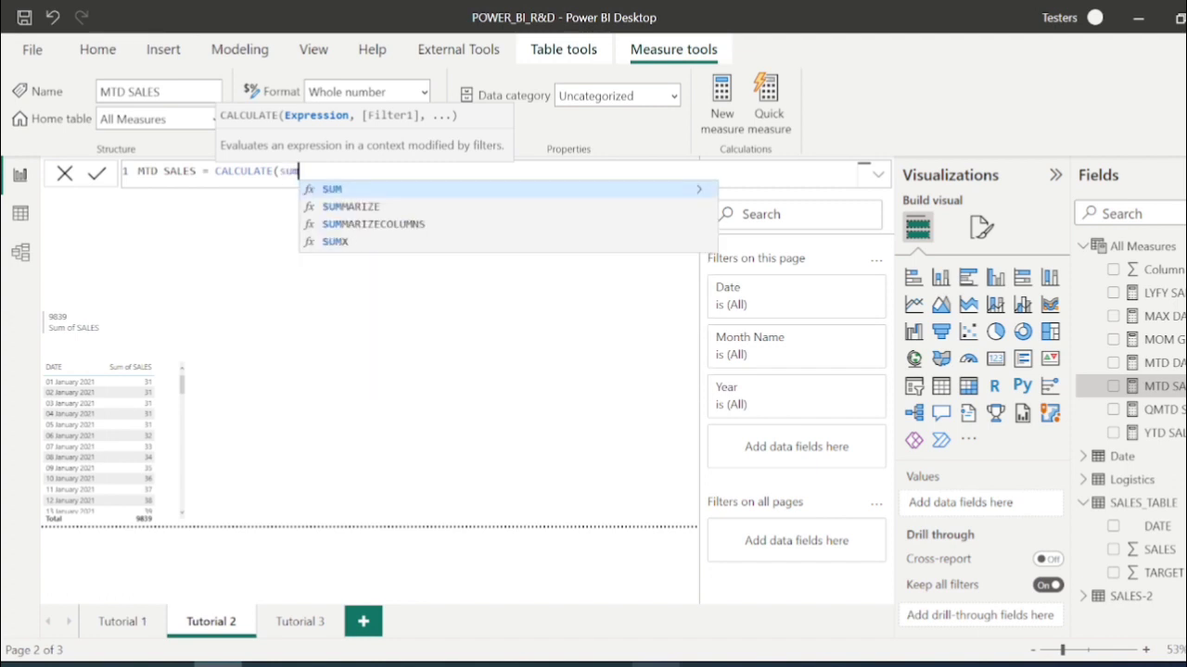
{"action": "type", "text": "("}
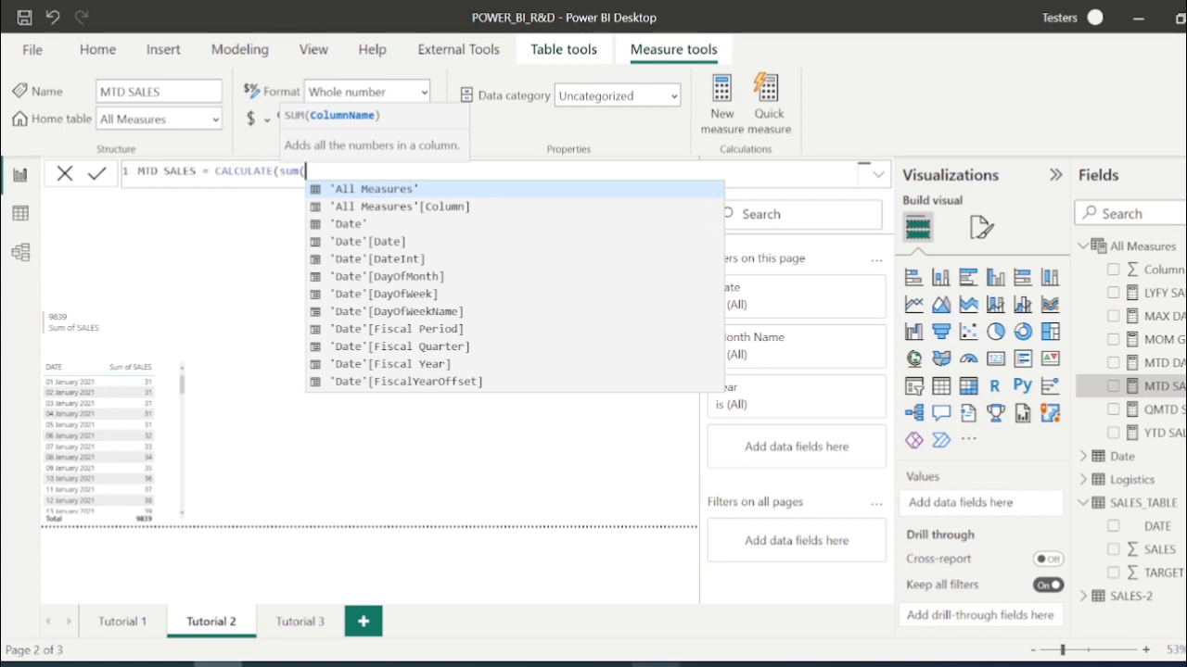
{"action": "type", "text": "sales"}
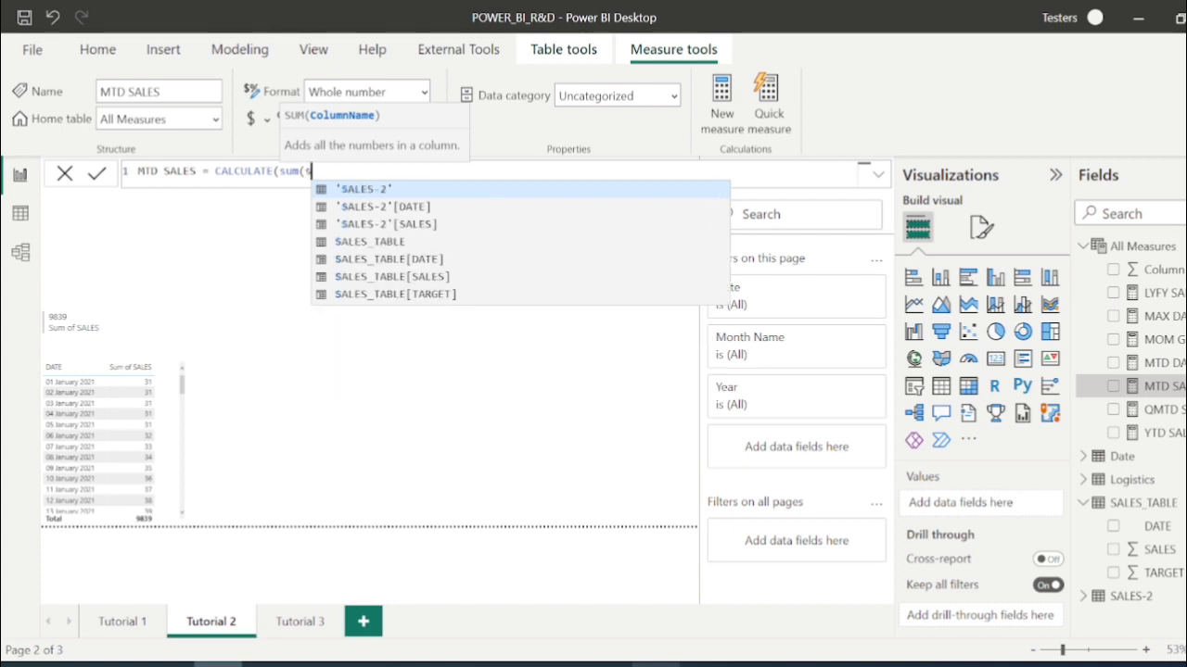
{"action": "key", "text": "Down"}
{"action": "key", "text": "Down"}
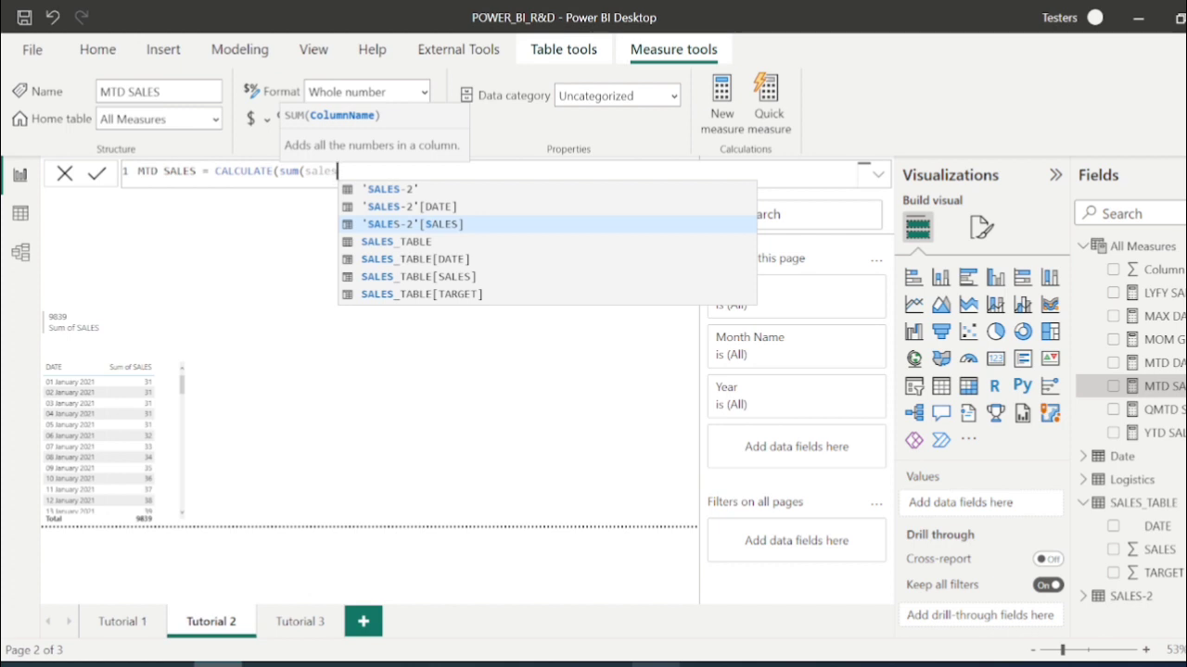
{"action": "key", "text": "Down"}
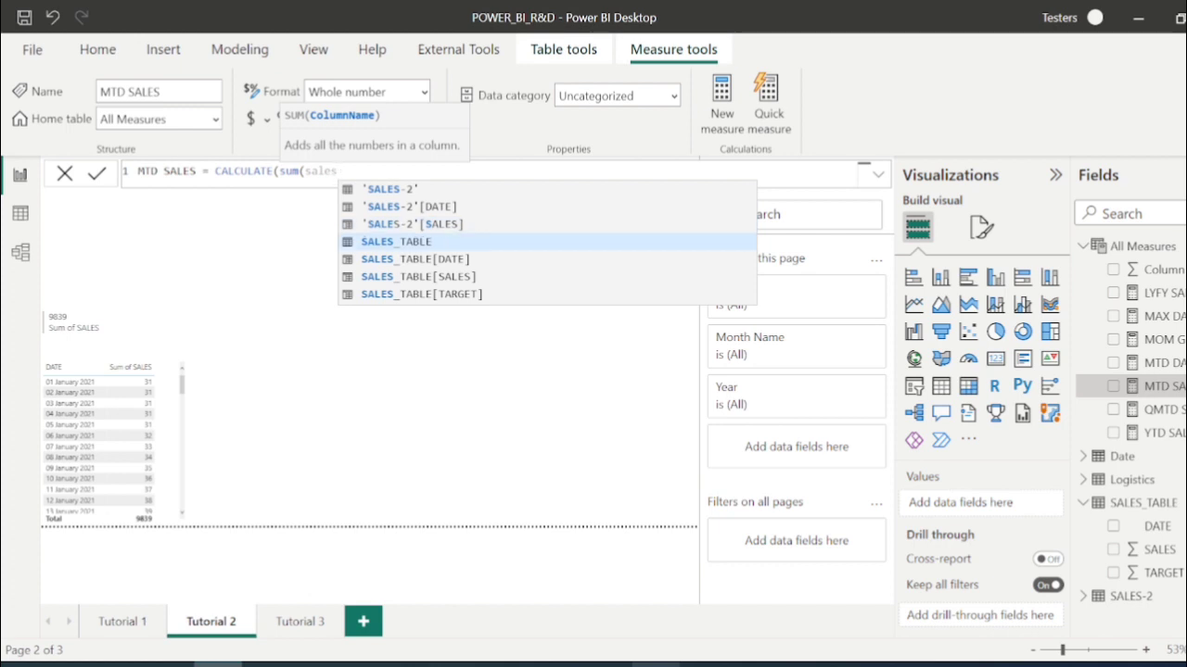
{"action": "key", "text": "Down"}
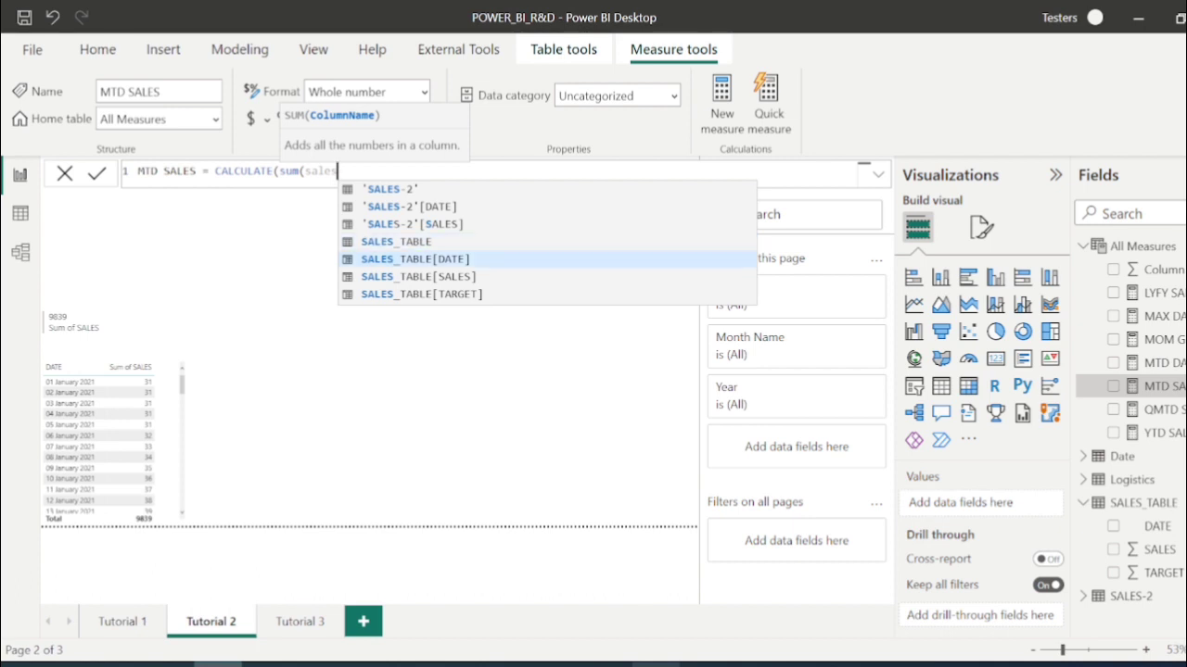
{"action": "key", "text": "Down"}
{"action": "key", "text": "Tab"}
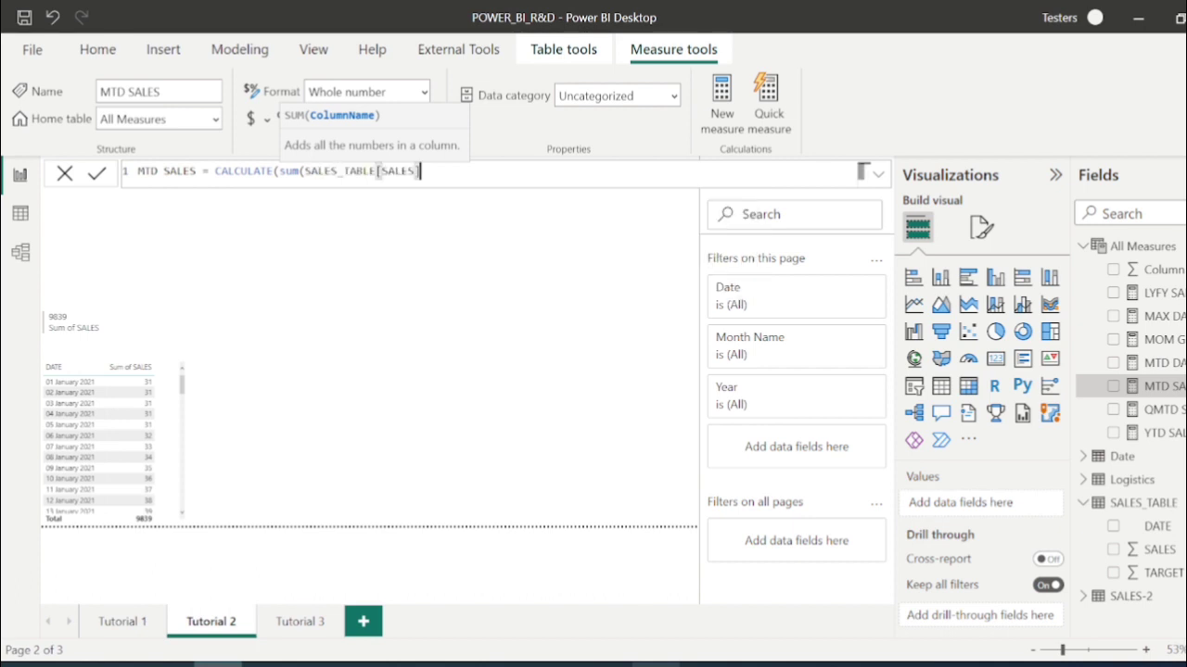
{"action": "type", "text": "),"}
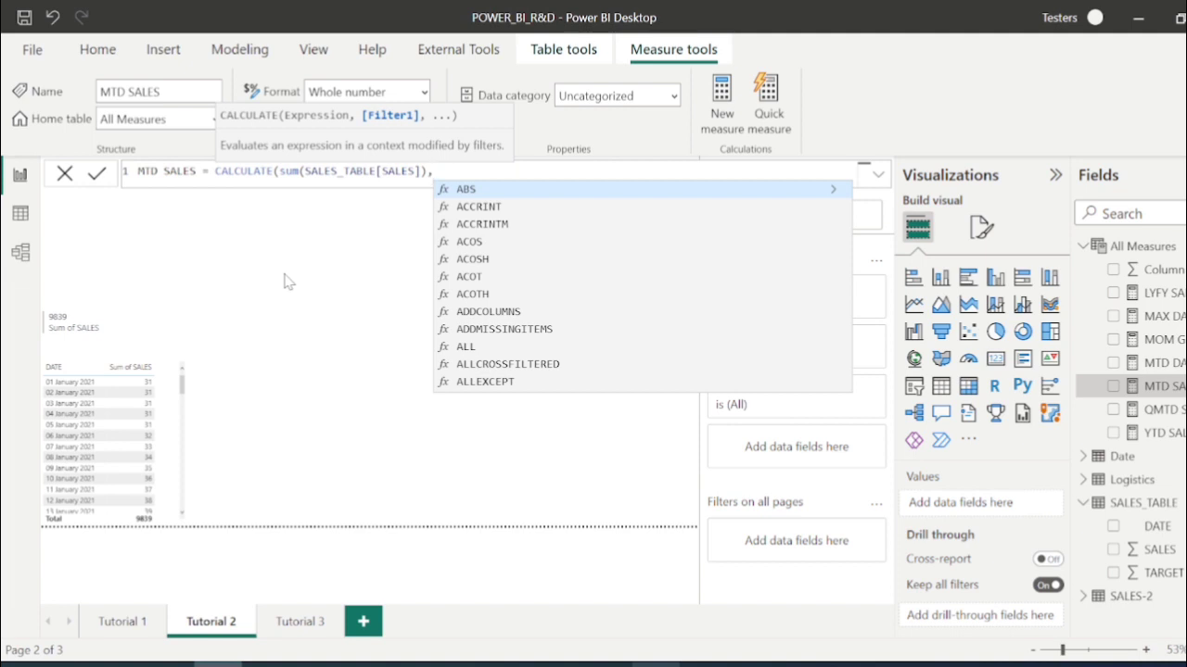
Add DATESMTD('Date'[Date]) as the CALCULATE filter, close the formula and commit the MTD SALES measure.
{"action": "type", "text": "datesmt"}
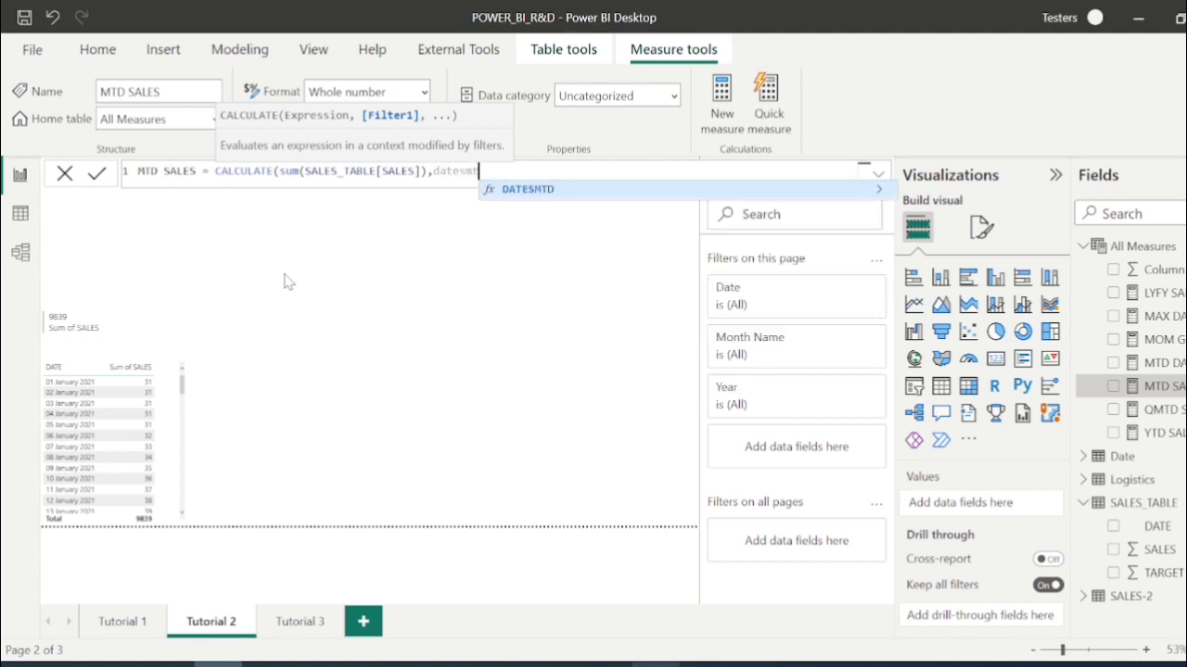
{"action": "key", "text": "Tab"}
{"action": "type", "text": "("}
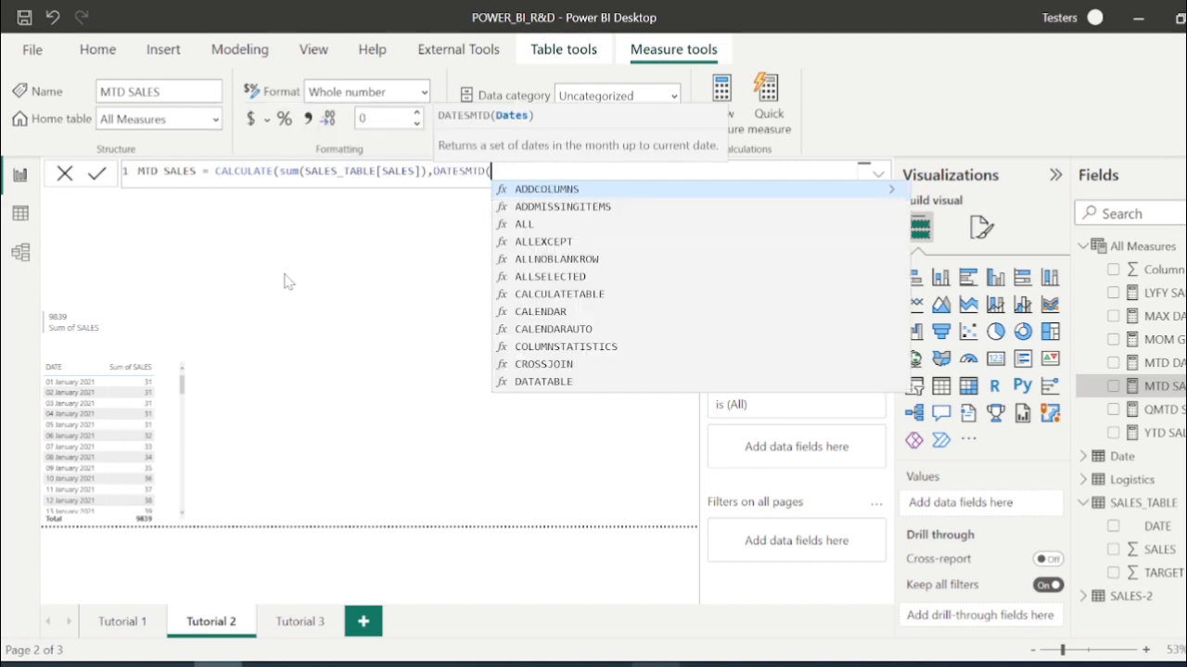
{"action": "type", "text": "kda"}
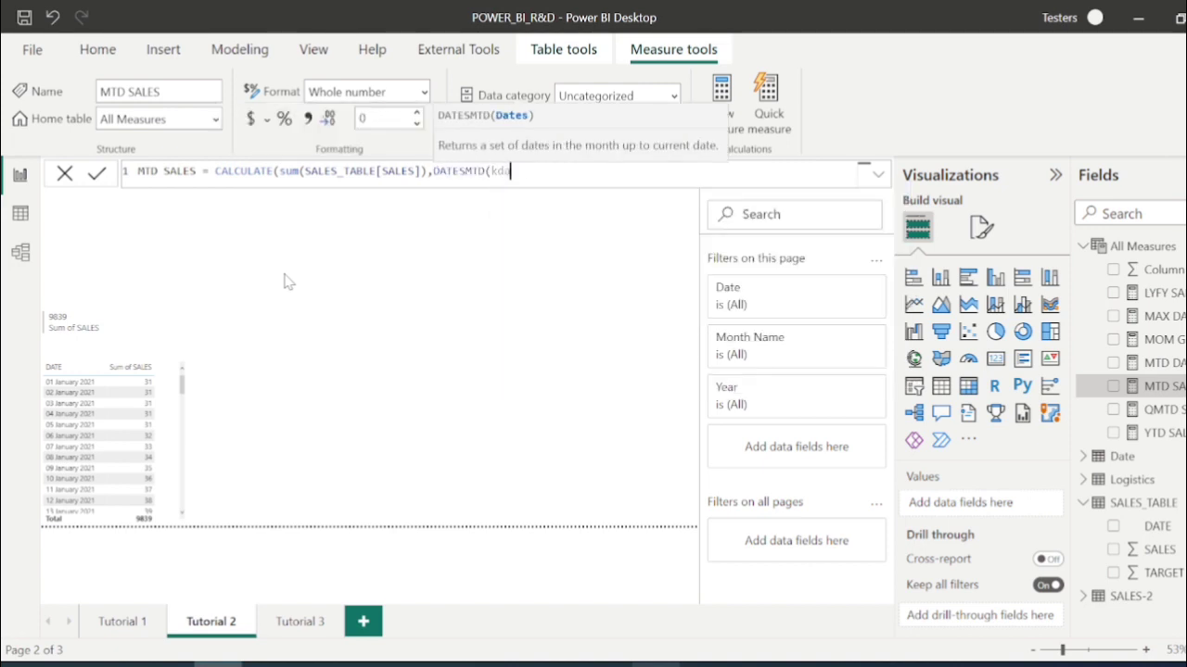
{"action": "key", "text": "BackSpace"}
{"action": "key", "text": "BackSpace"}
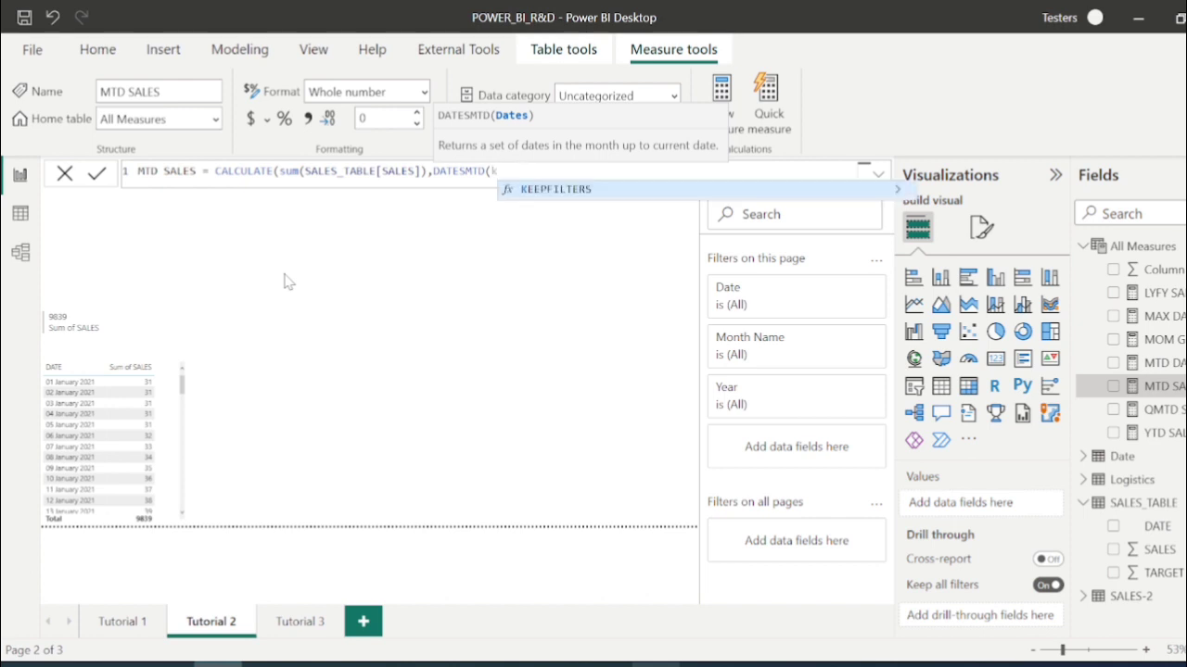
{"action": "type", "text": "date"}
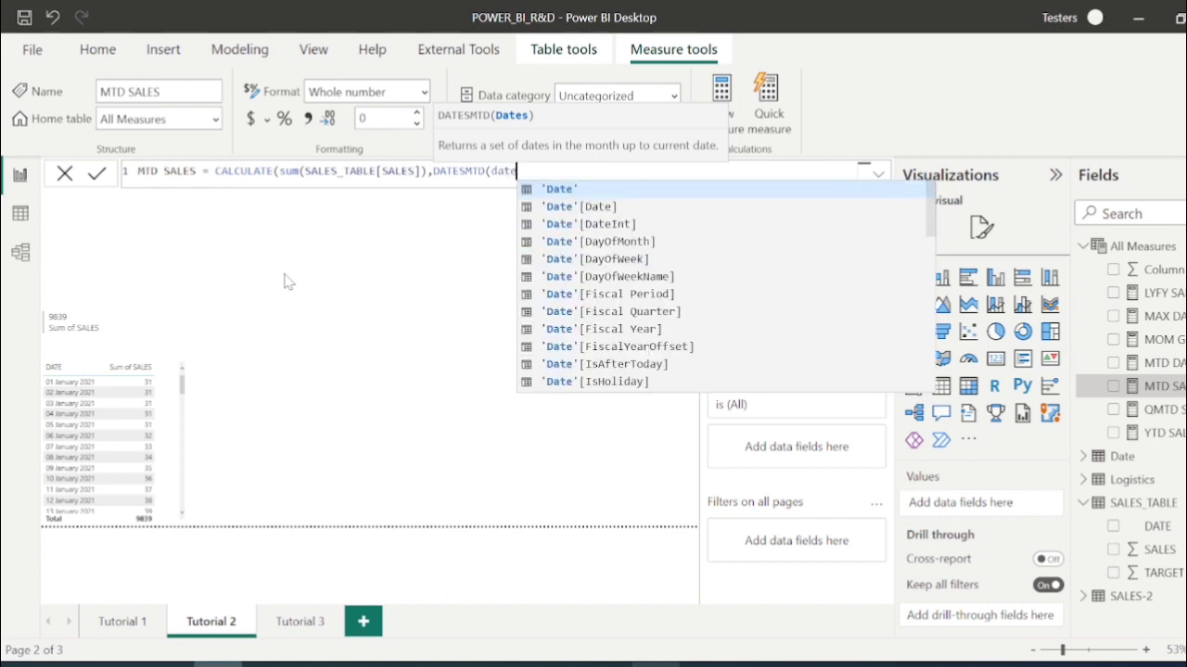
{"action": "key", "text": "Down"}
{"action": "key", "text": "Tab"}
{"action": "type", "text": ")"}
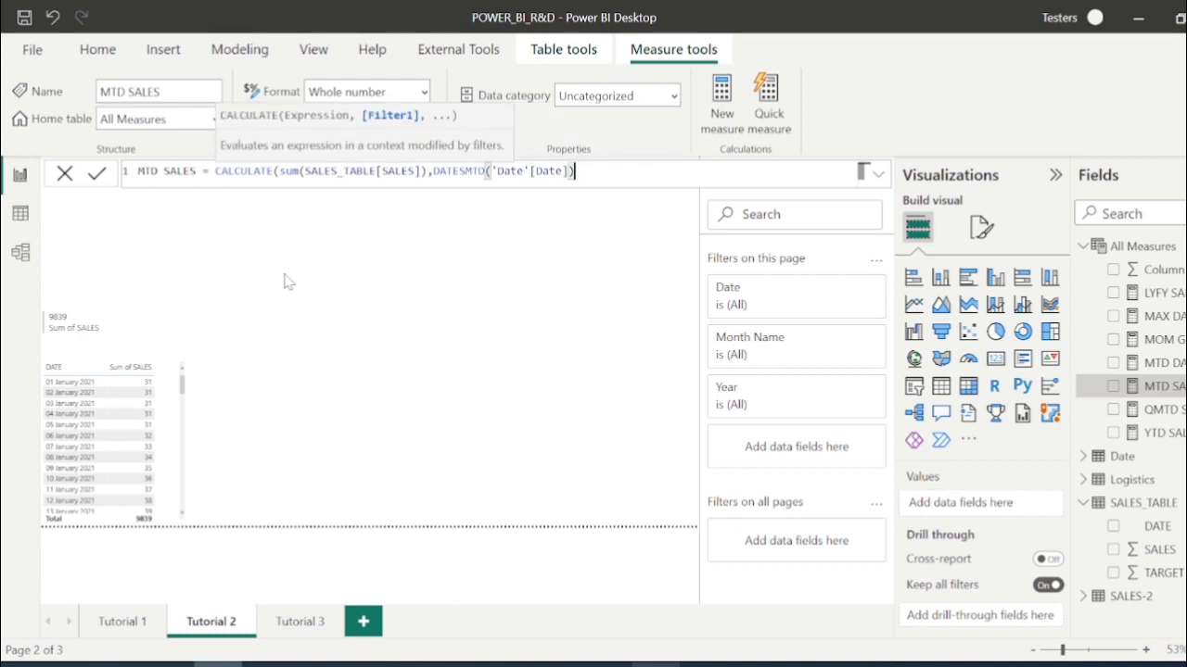
{"action": "type", "text": ")"}
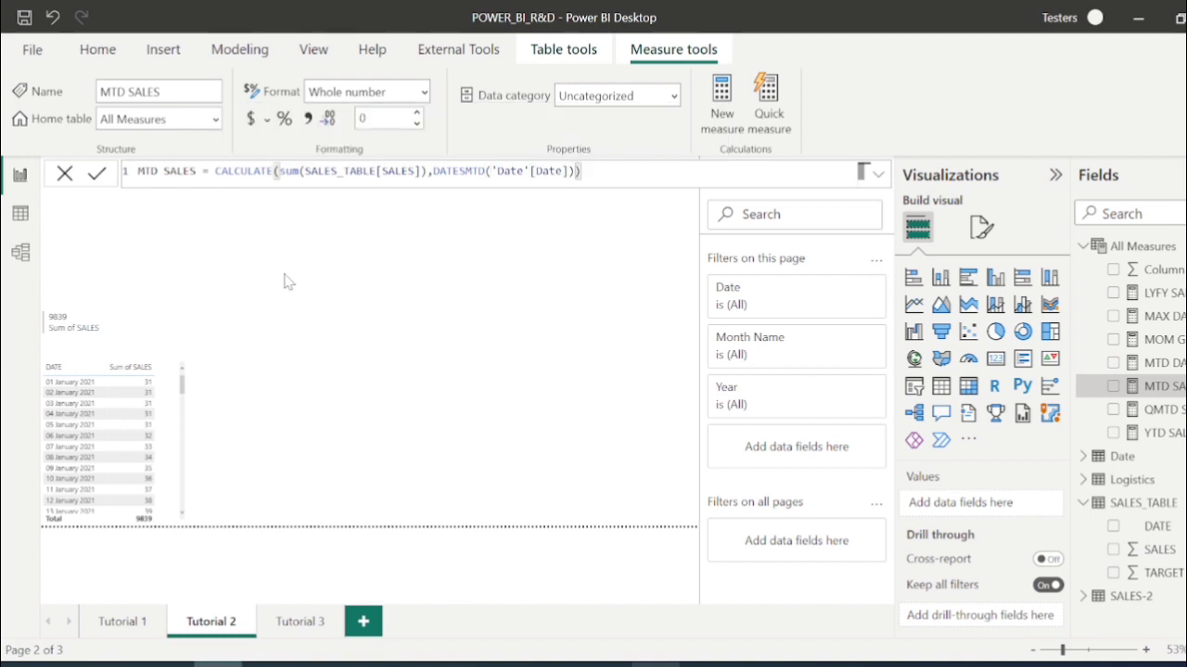
{"action": "key", "text": "Return"}
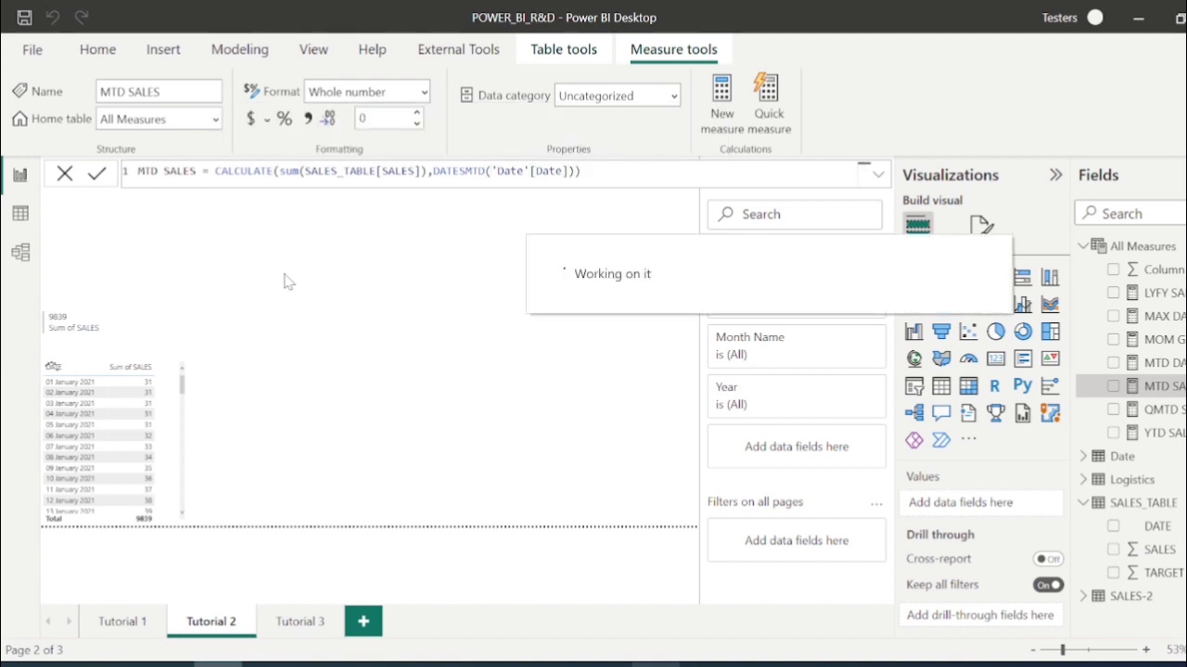
Widen the Sum of SALES card to about twice its width, add the MTD SALES measure and reduce the card's height.
{"action": "left_click", "coordinate": [151, 323]}
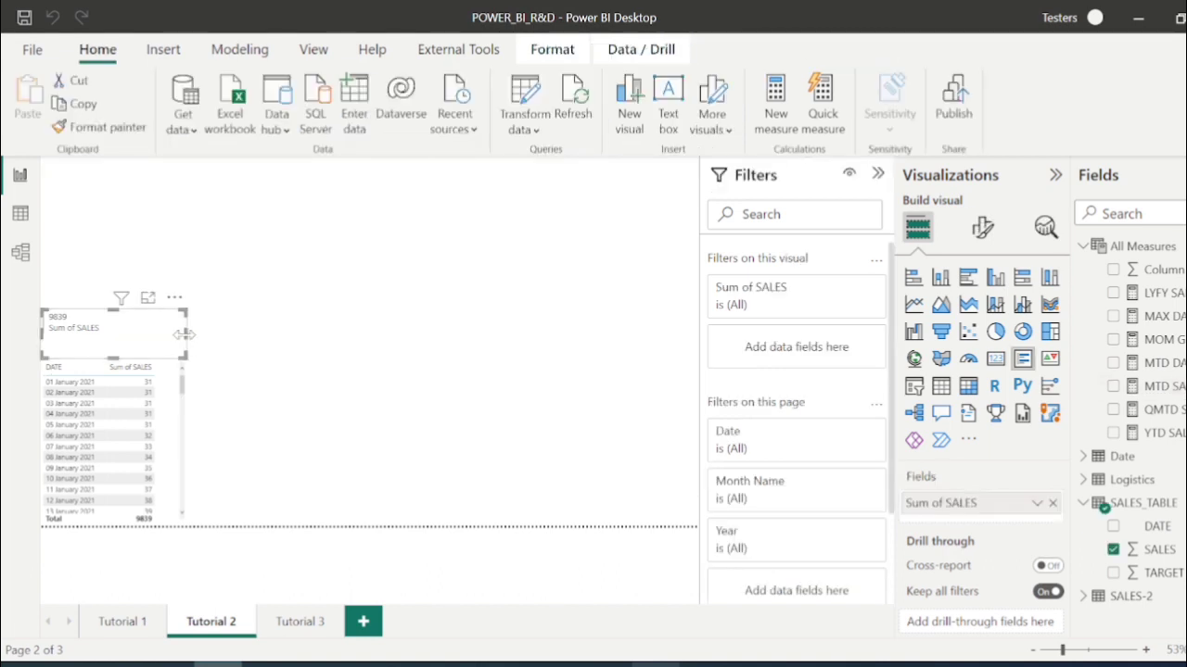
{"action": "left_click_drag", "start_coordinate": [184, 334], "coordinate": [353, 334]}
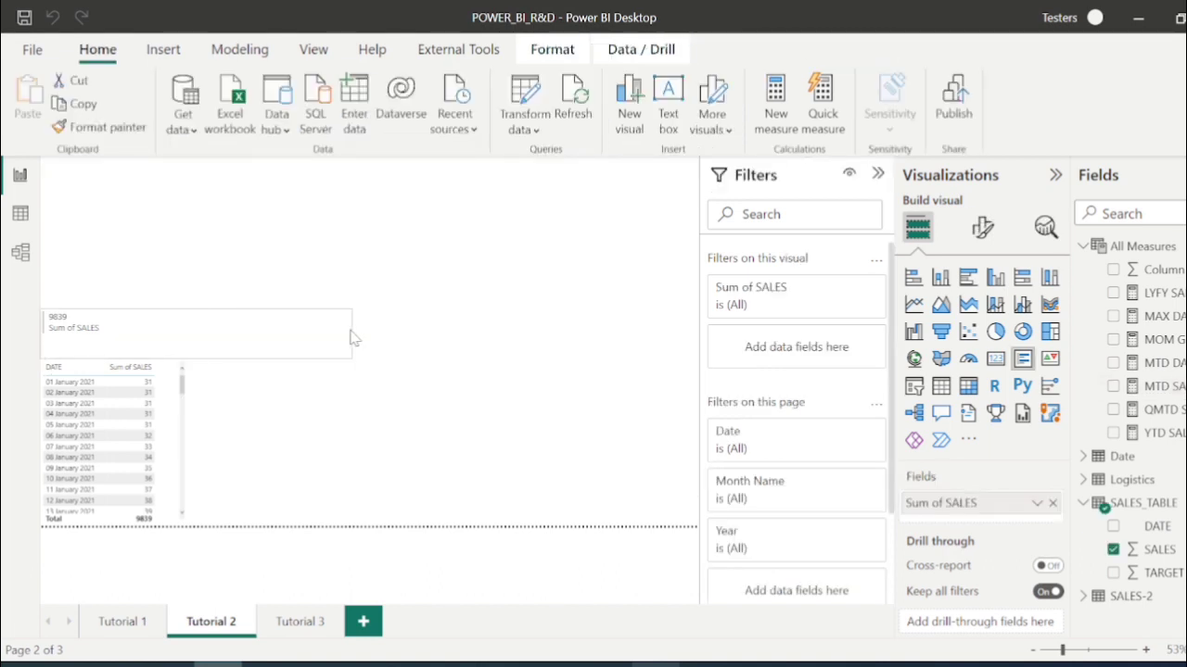
{"action": "left_click", "coordinate": [1113, 387]}
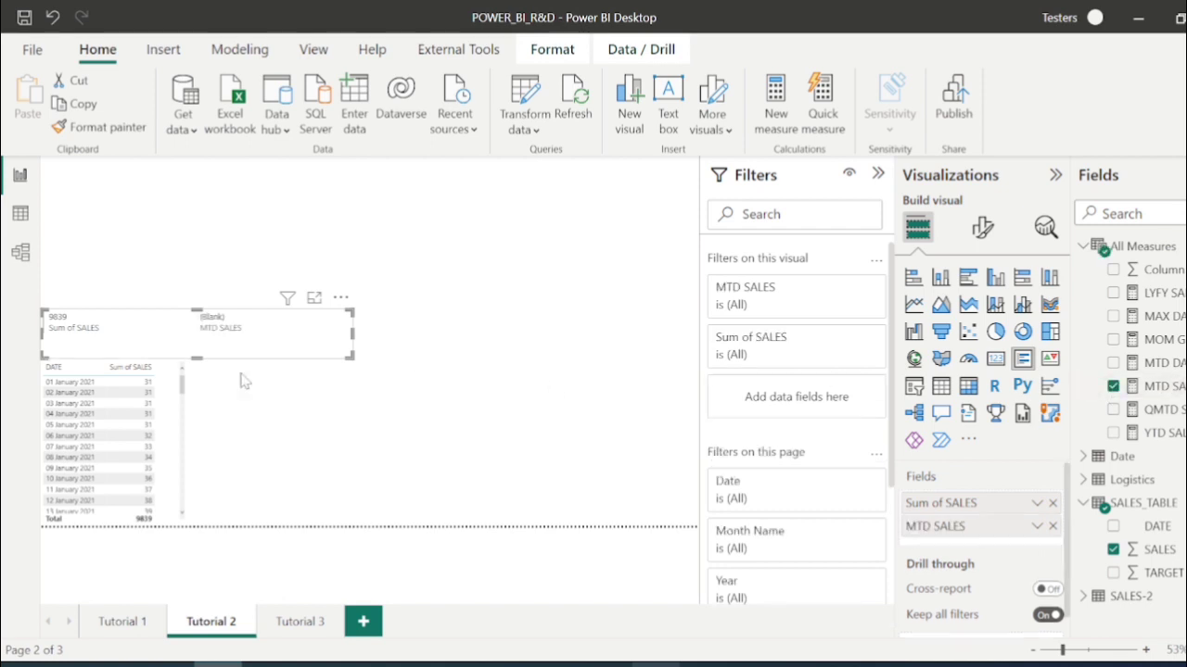
{"action": "left_click_drag", "start_coordinate": [197, 356], "coordinate": [201, 343]}
{"action": "left_click", "coordinate": [162, 280]}
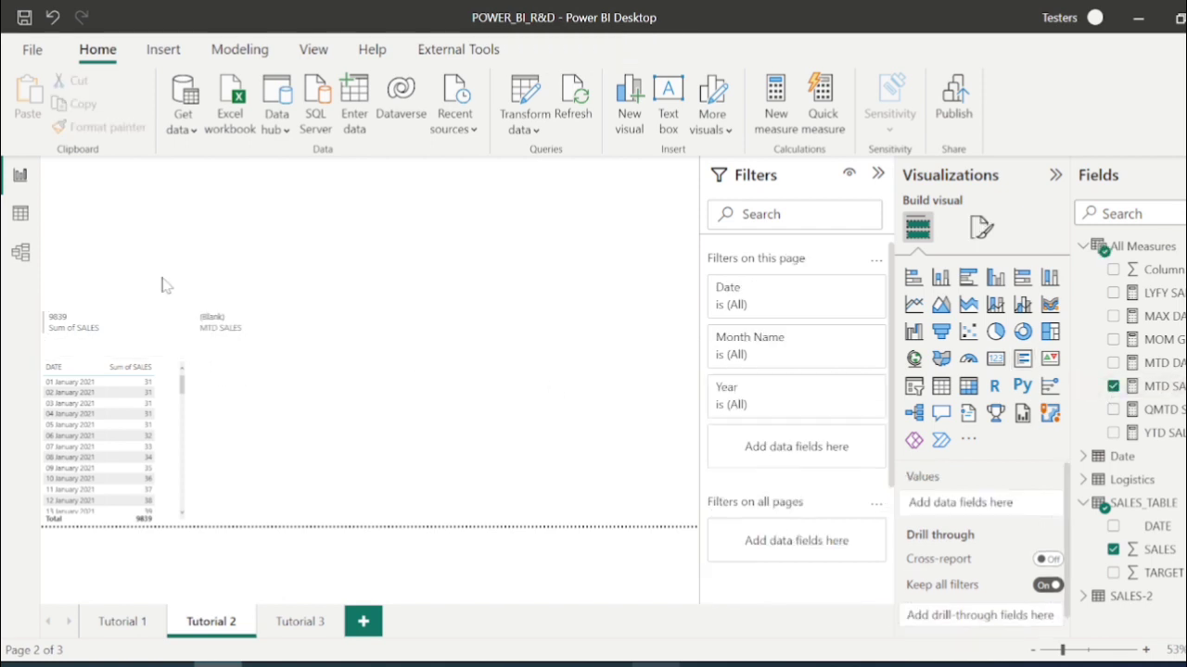
Examine which dates the DATE column of SALES_TABLE and the Date column of the Date table run up to.
{"action": "left_click", "coordinate": [21, 213]}
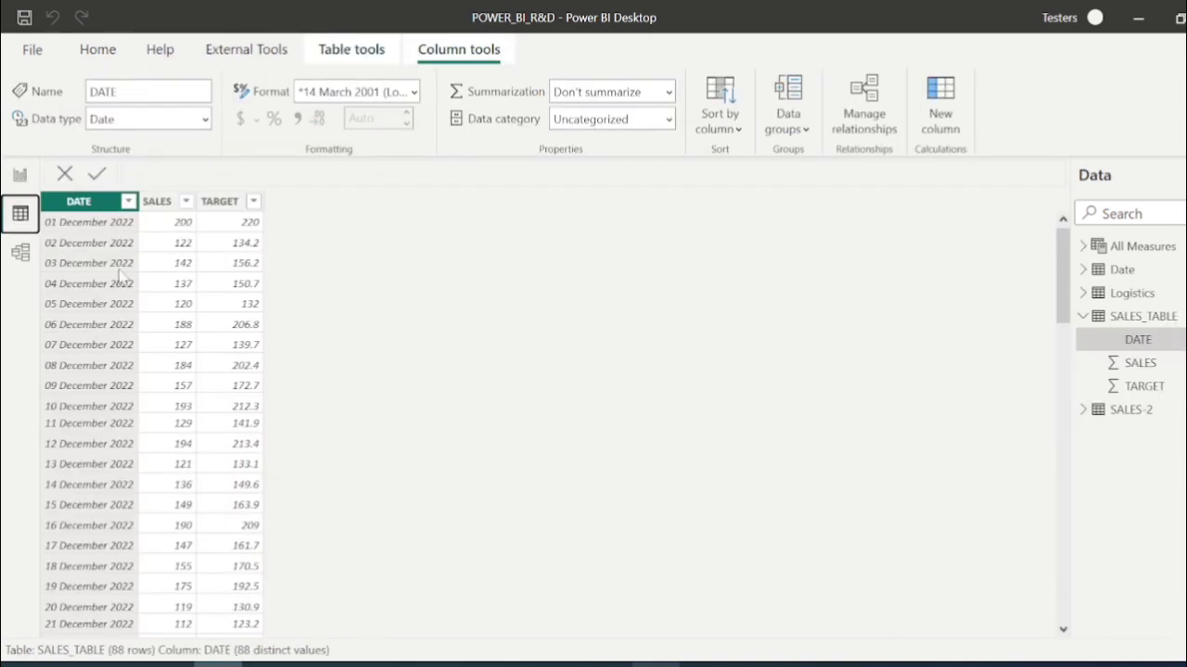
{"action": "left_click", "coordinate": [128, 201]}
{"action": "scroll", "coordinate": [284, 466], "scroll_direction": "down", "scroll_amount": 20}
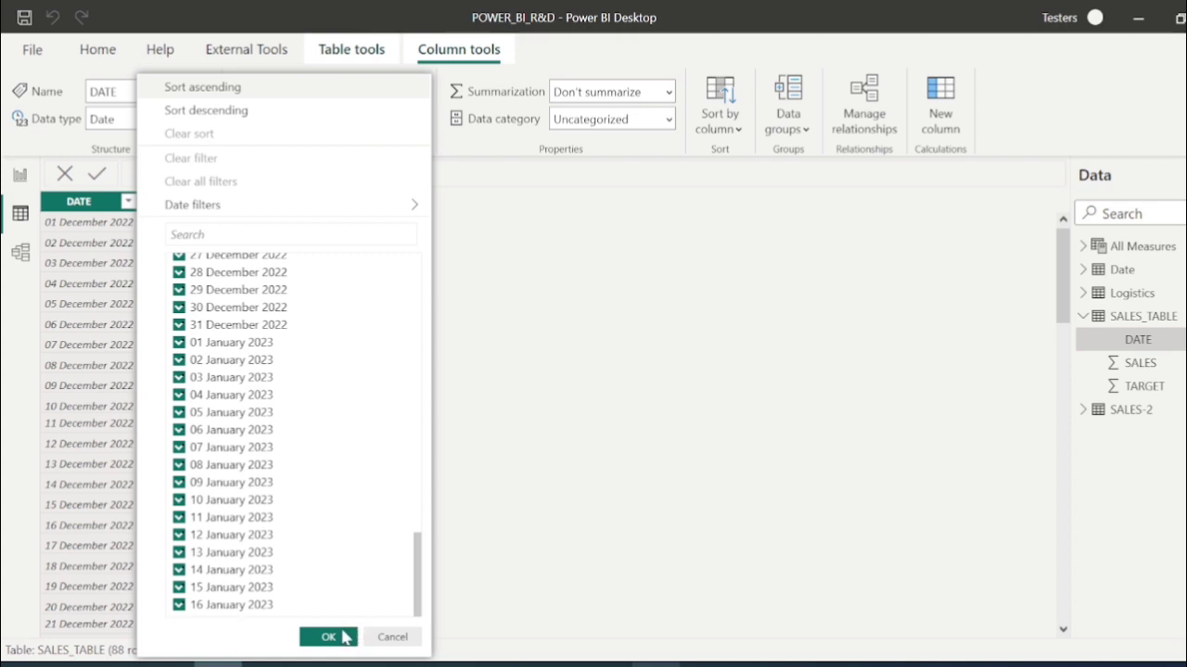
{"action": "left_click", "coordinate": [330, 638]}
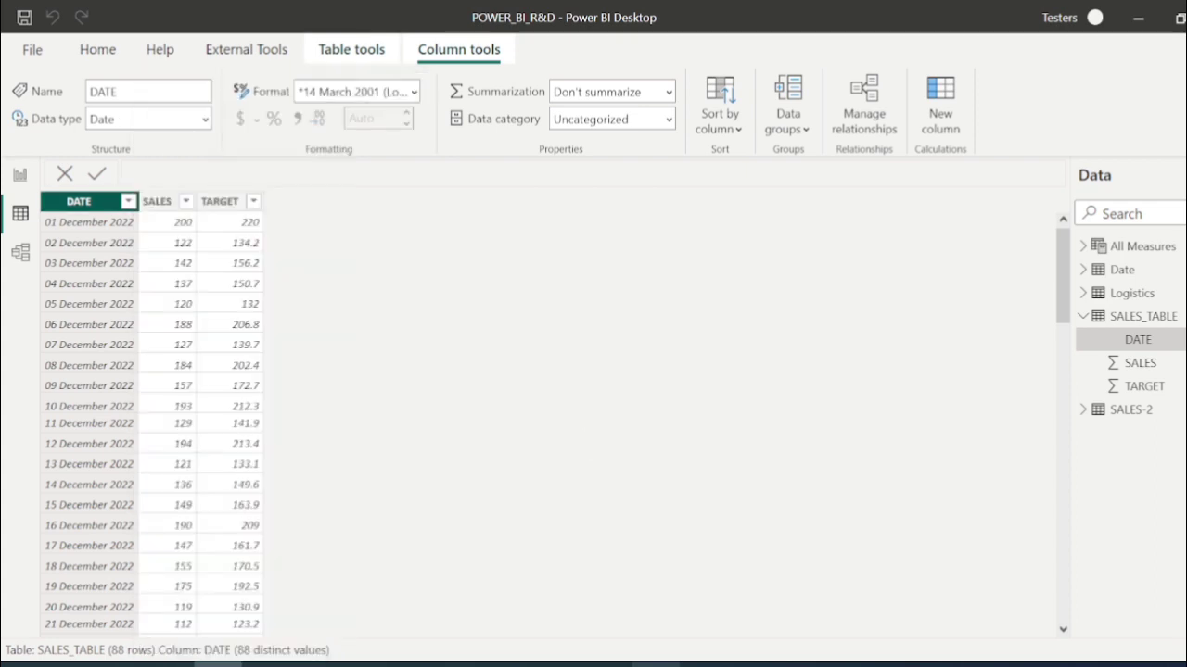
{"action": "left_click", "coordinate": [1119, 269]}
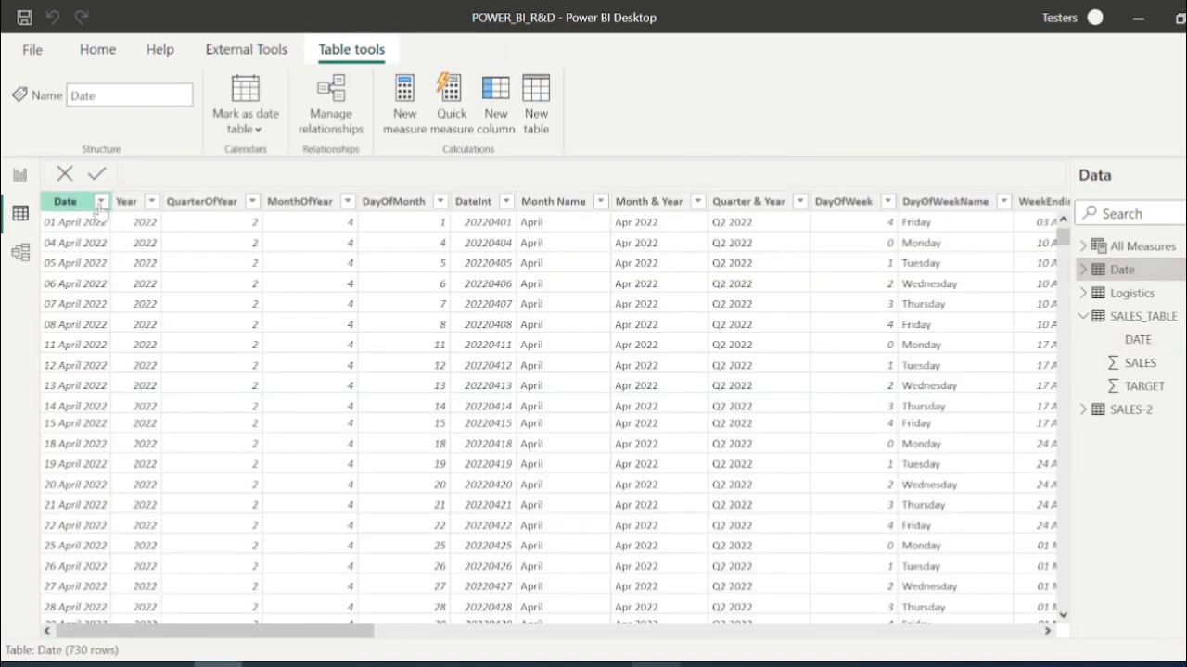
{"action": "left_click", "coordinate": [100, 202]}
{"action": "scroll", "coordinate": [174, 399], "scroll_direction": "down", "scroll_amount": 20}
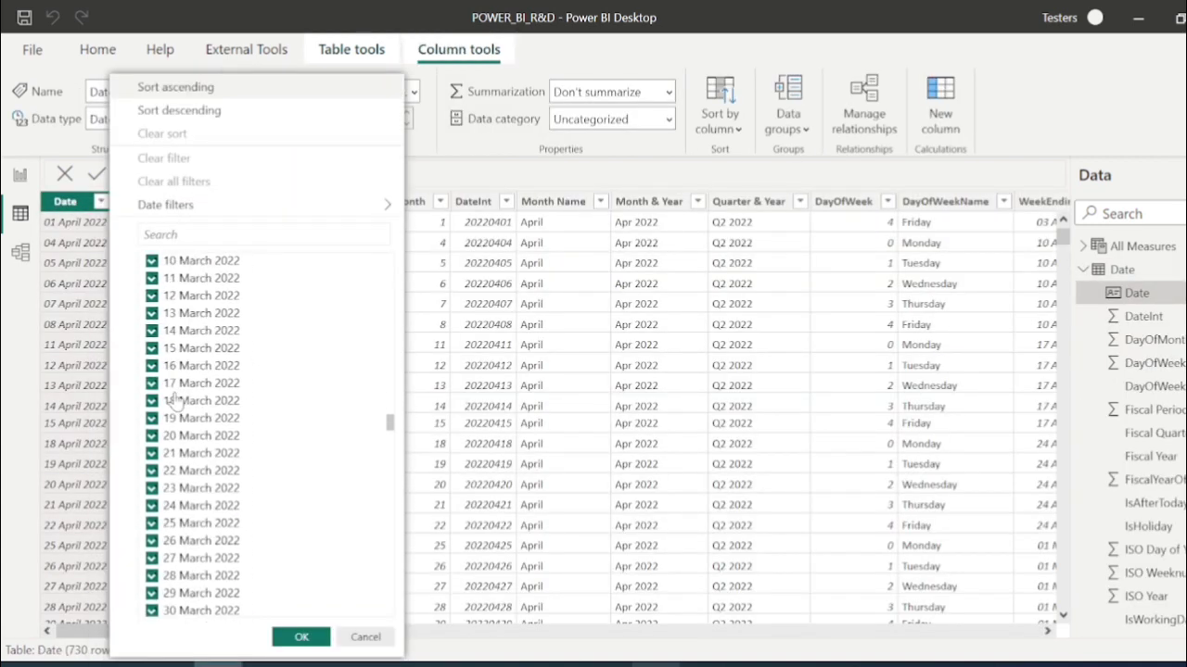
{"action": "scroll", "coordinate": [174, 398], "scroll_direction": "down", "scroll_amount": 20}
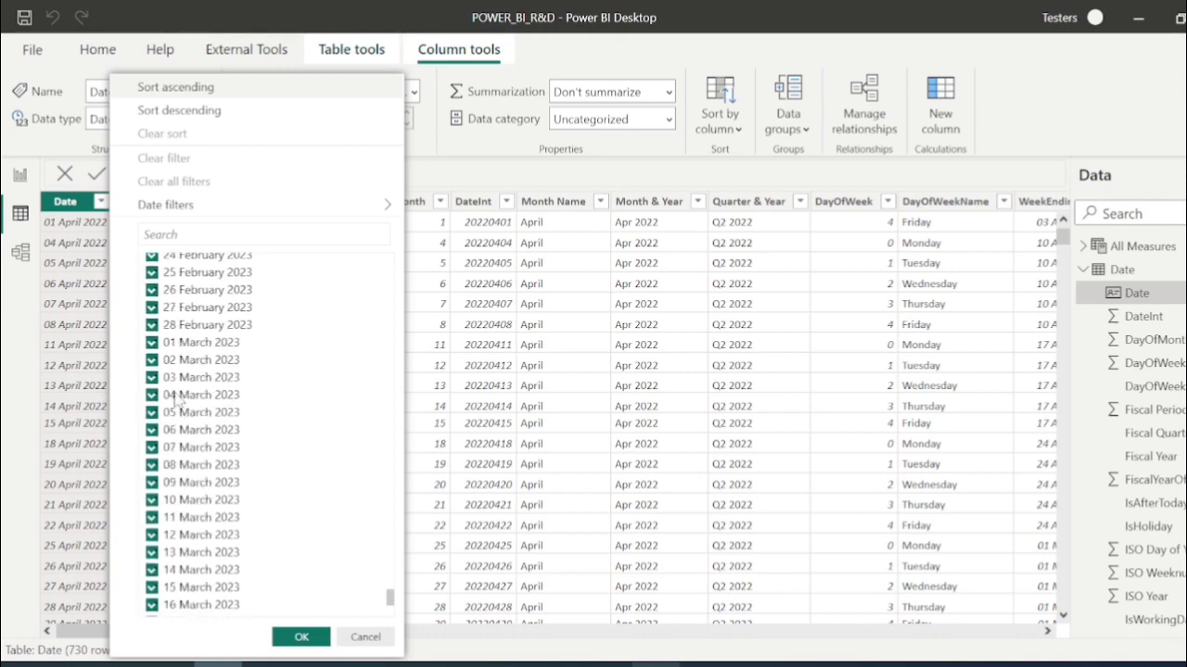
{"action": "scroll", "coordinate": [176, 398], "scroll_direction": "down", "scroll_amount": 5}
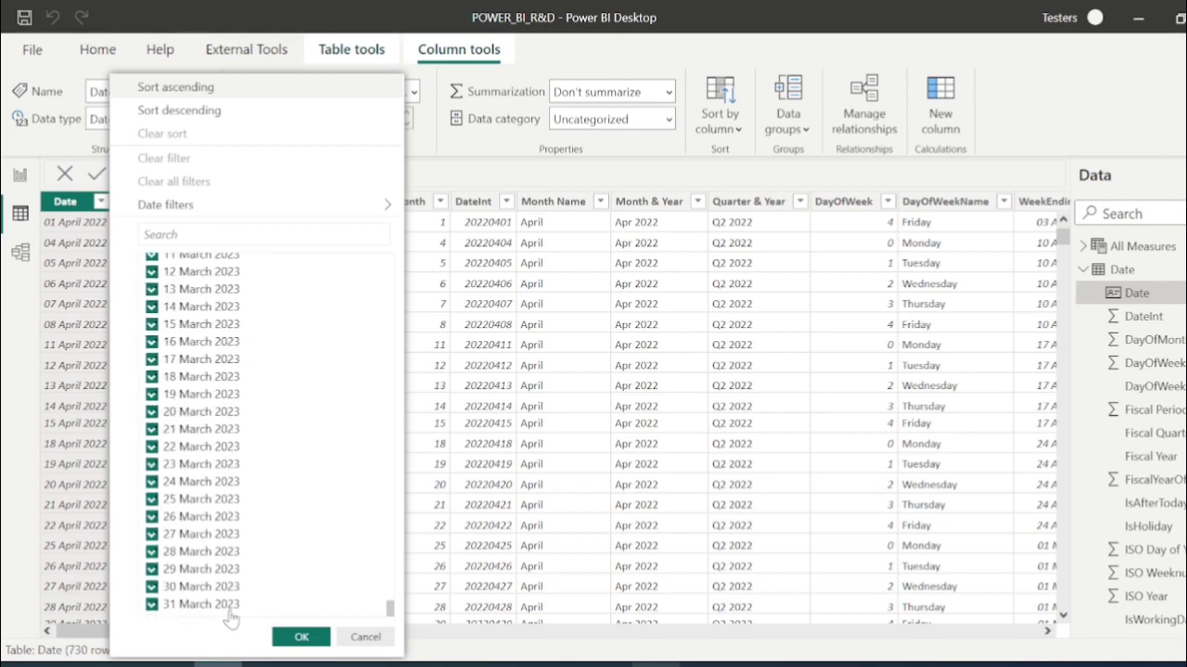
{"action": "left_click", "coordinate": [306, 638]}
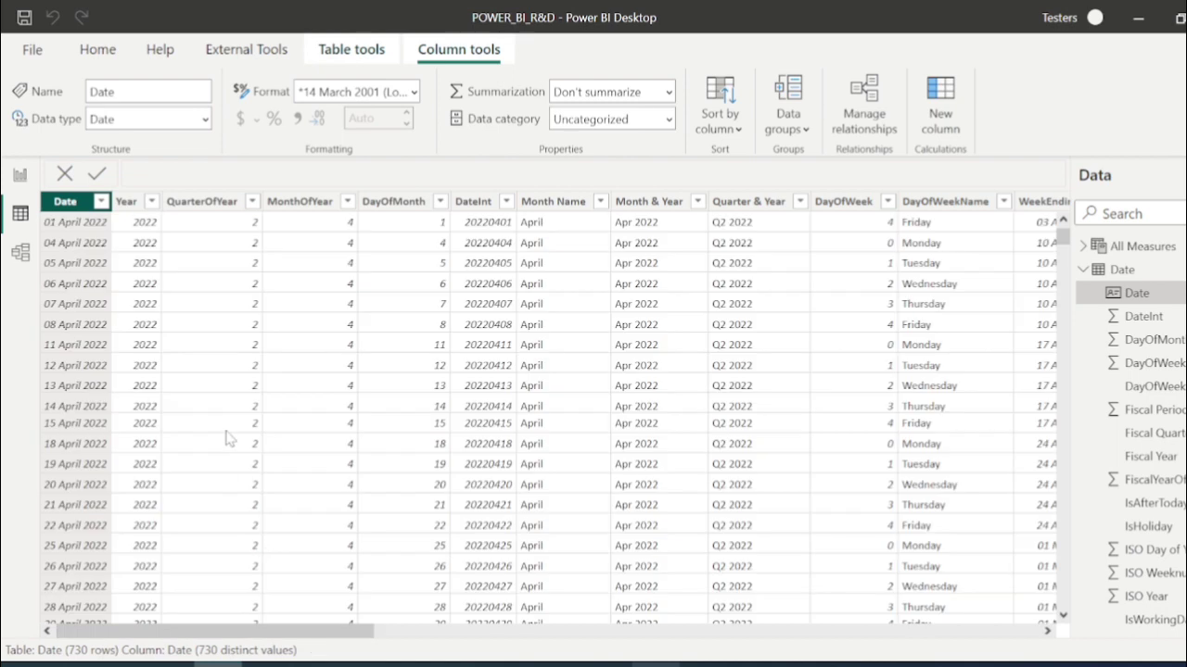
Return to the report page and remove the 'Date'[Date] argument from DATESMTD in the MTD SALES measure.
{"action": "left_click", "coordinate": [26, 184]}
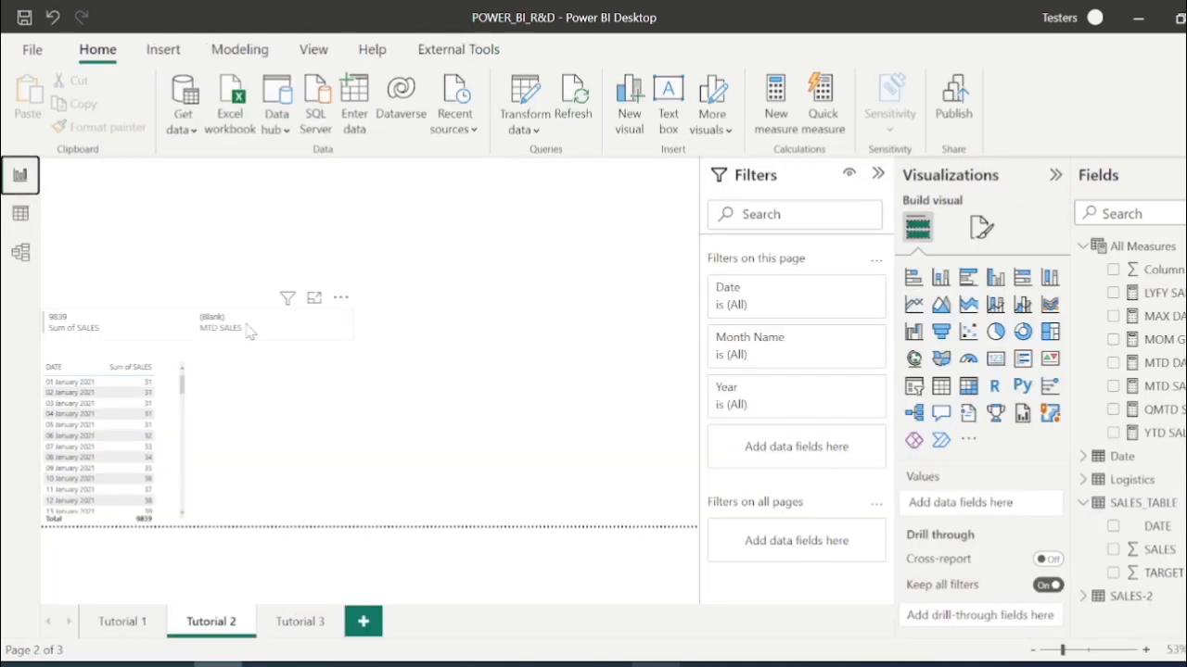
{"action": "left_click", "coordinate": [291, 336]}
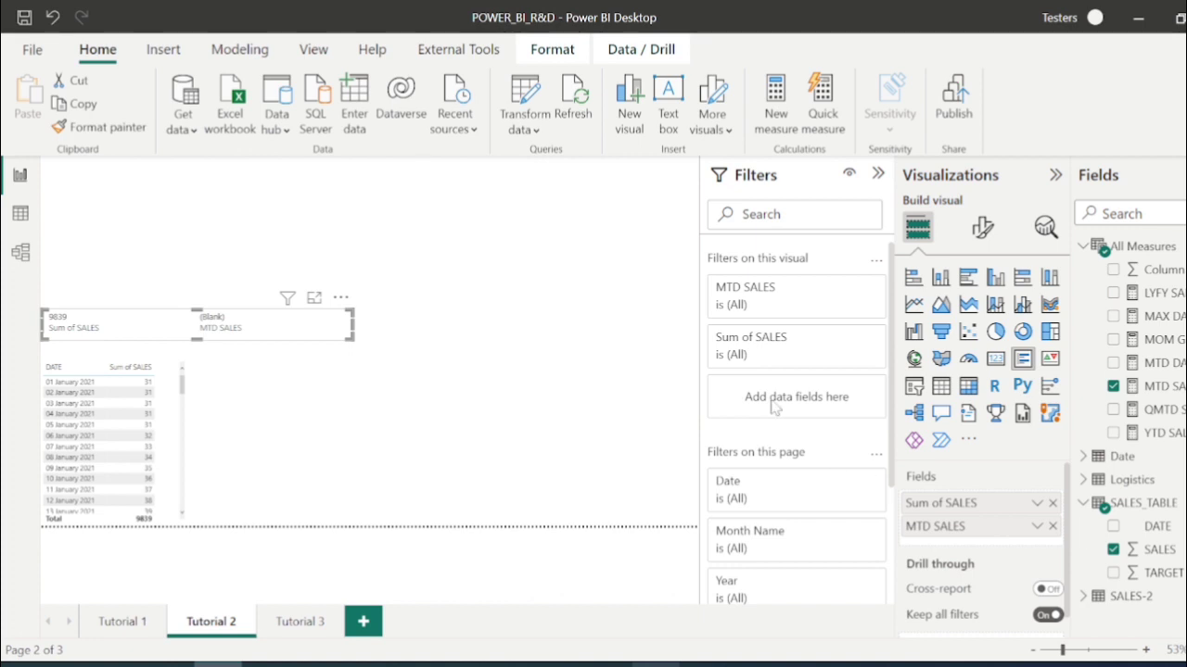
{"action": "left_click", "coordinate": [1168, 387]}
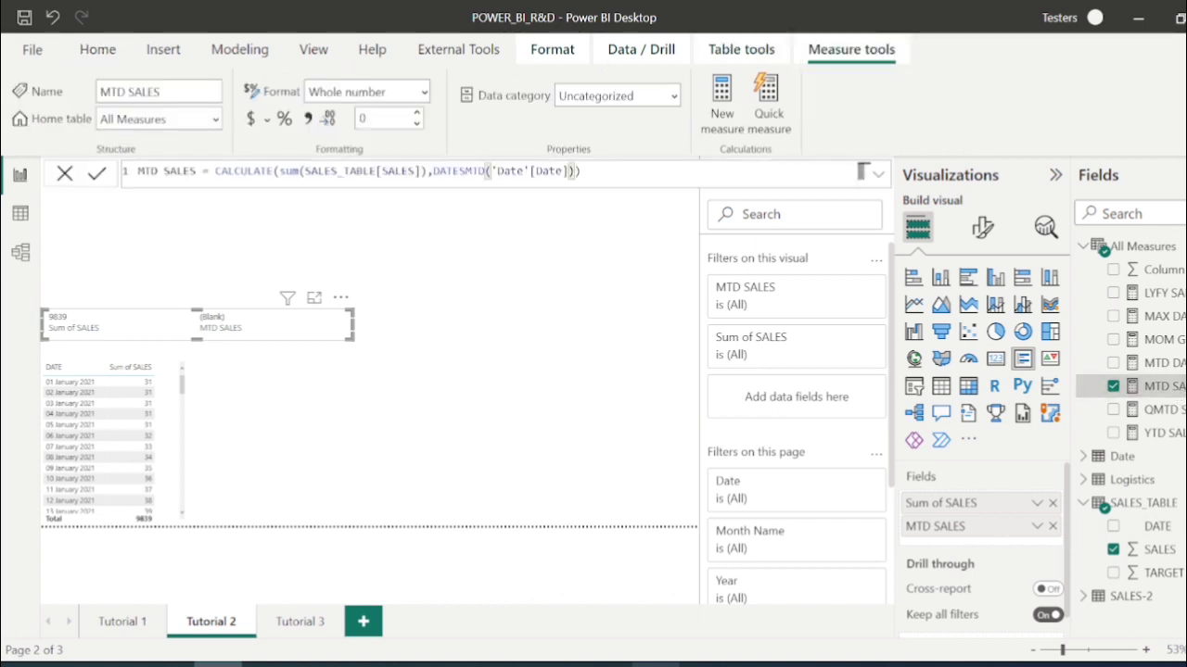
{"action": "key", "text": "Home"}
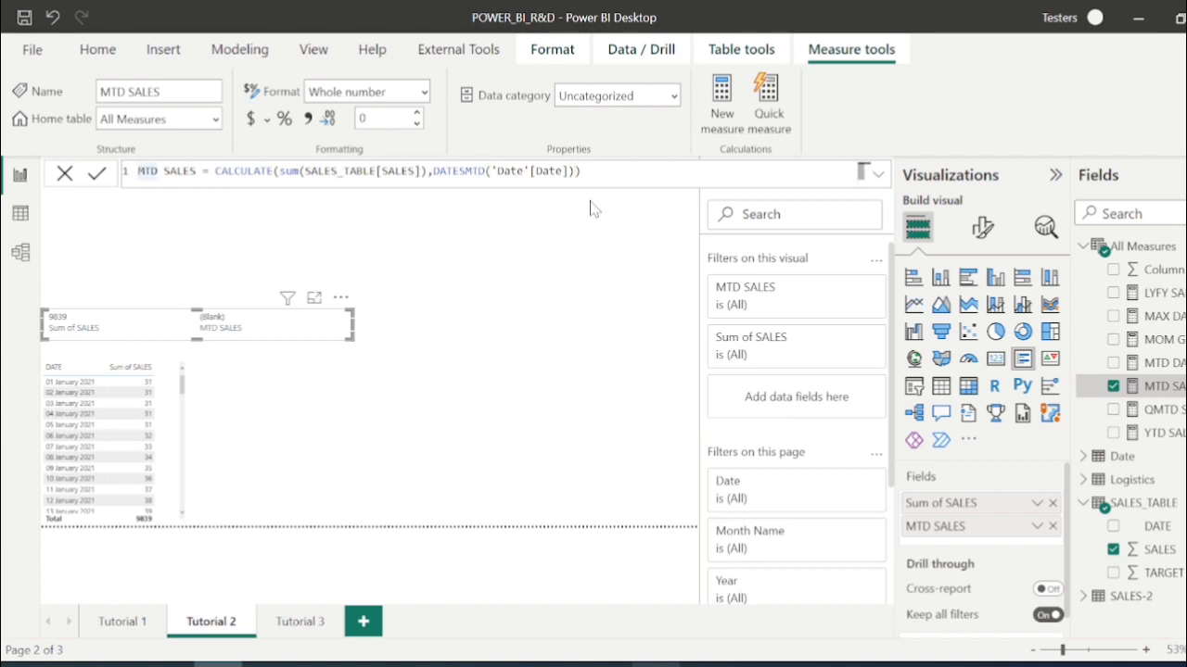
{"action": "left_click_drag", "start_coordinate": [570, 172], "coordinate": [491, 172]}
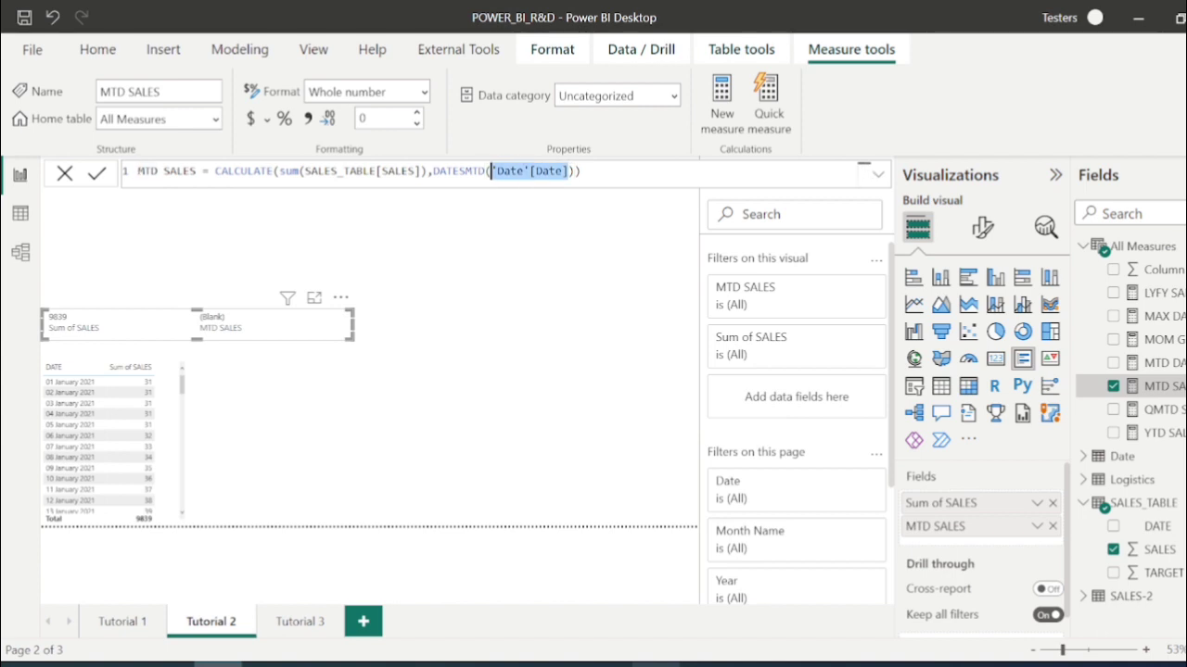
{"action": "key", "text": "BackSpace"}
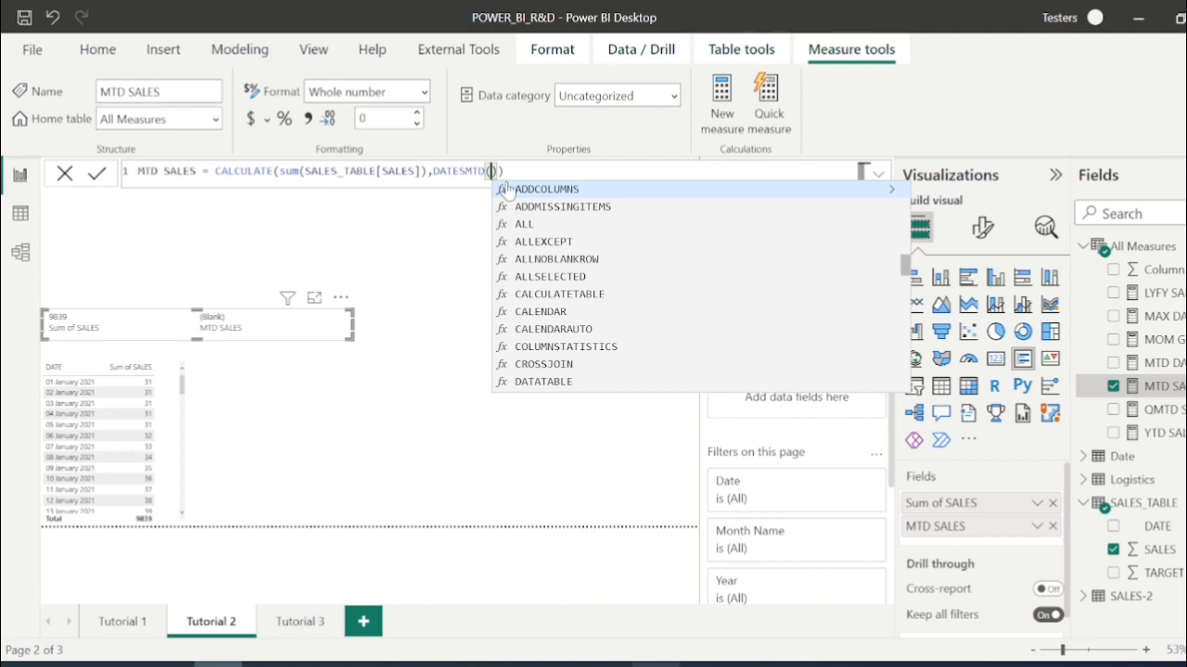
Enter SALES_TABLE[DATE] as the DATESMTD argument and commit the MTD SALES measure.
{"action": "type", "text": "date"}
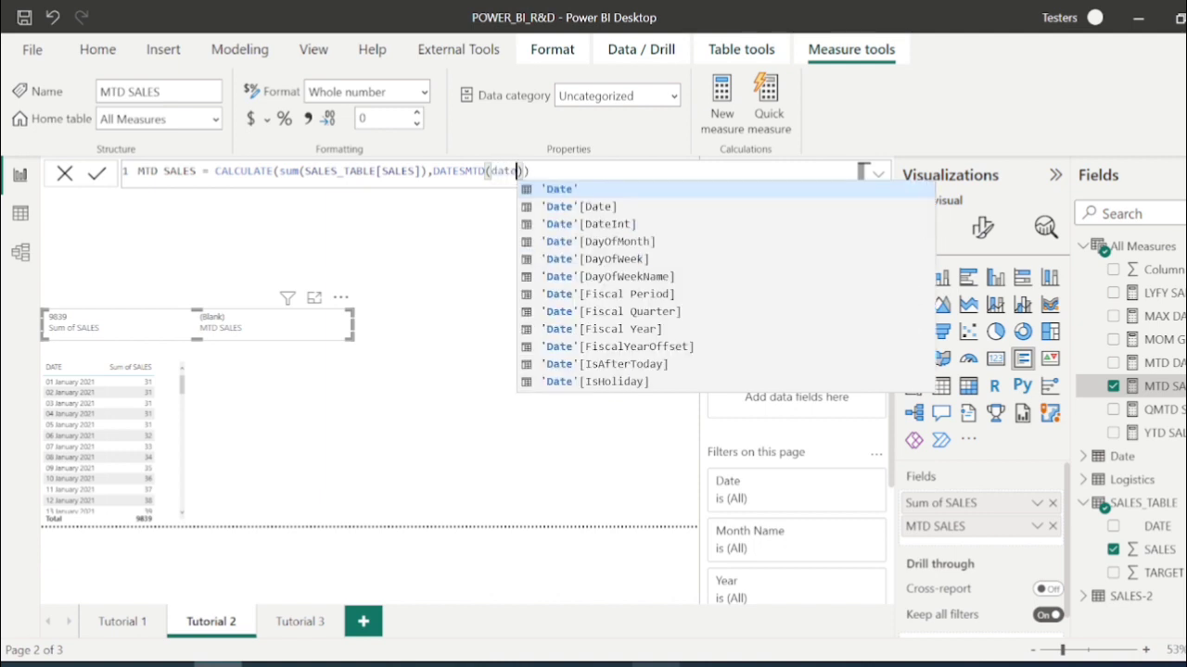
{"action": "key", "text": "Down"}
{"action": "key", "text": "Down"}
{"action": "key", "text": "Down"}
{"action": "key", "text": "Down"}
{"action": "key", "text": "Down"}
{"action": "key", "text": "Down"}
{"action": "key", "text": "Down"}
{"action": "key", "text": "Down"}
{"action": "key", "text": "Down"}
{"action": "key", "text": "Down"}
{"action": "key", "text": "Down"}
{"action": "key", "text": "Down"}
{"action": "key", "text": "Down"}
{"action": "key", "text": "Down"}
{"action": "key", "text": "Down"}
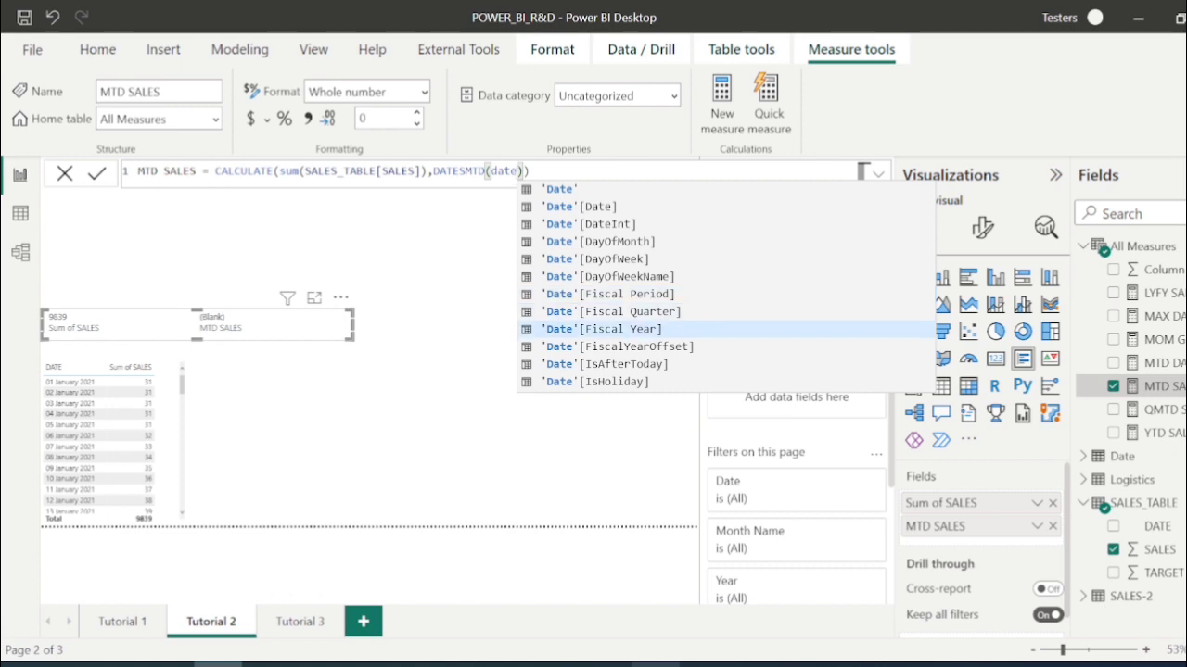
{"action": "key", "text": "Down"}
{"action": "key", "text": "Down"}
{"action": "key", "text": "Down"}
{"action": "key", "text": "Down"}
{"action": "key", "text": "Down"}
{"action": "key", "text": "Down"}
{"action": "key", "text": "Down"}
{"action": "key", "text": "Down"}
{"action": "key", "text": "Down"}
{"action": "key", "text": "Down"}
{"action": "key", "text": "Down"}
{"action": "key", "text": "Down"}
{"action": "key", "text": "Down"}
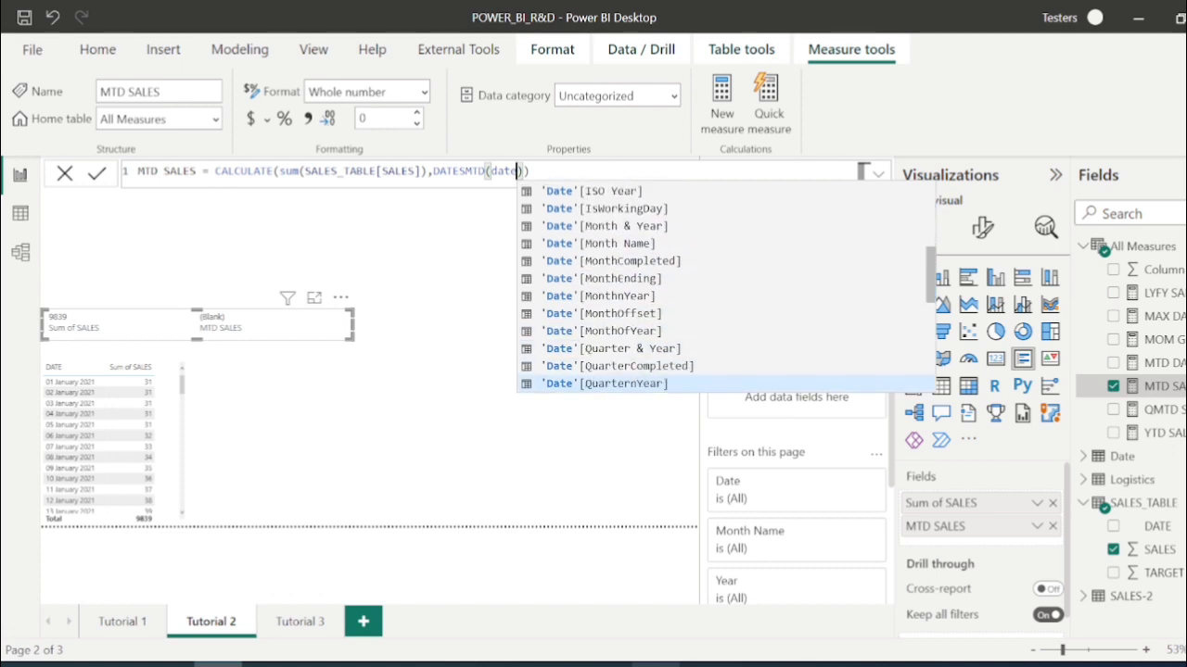
{"action": "key", "text": "Down"}
{"action": "key", "text": "Down"}
{"action": "key", "text": "Down"}
{"action": "key", "text": "Down"}
{"action": "key", "text": "Down"}
{"action": "key", "text": "Down"}
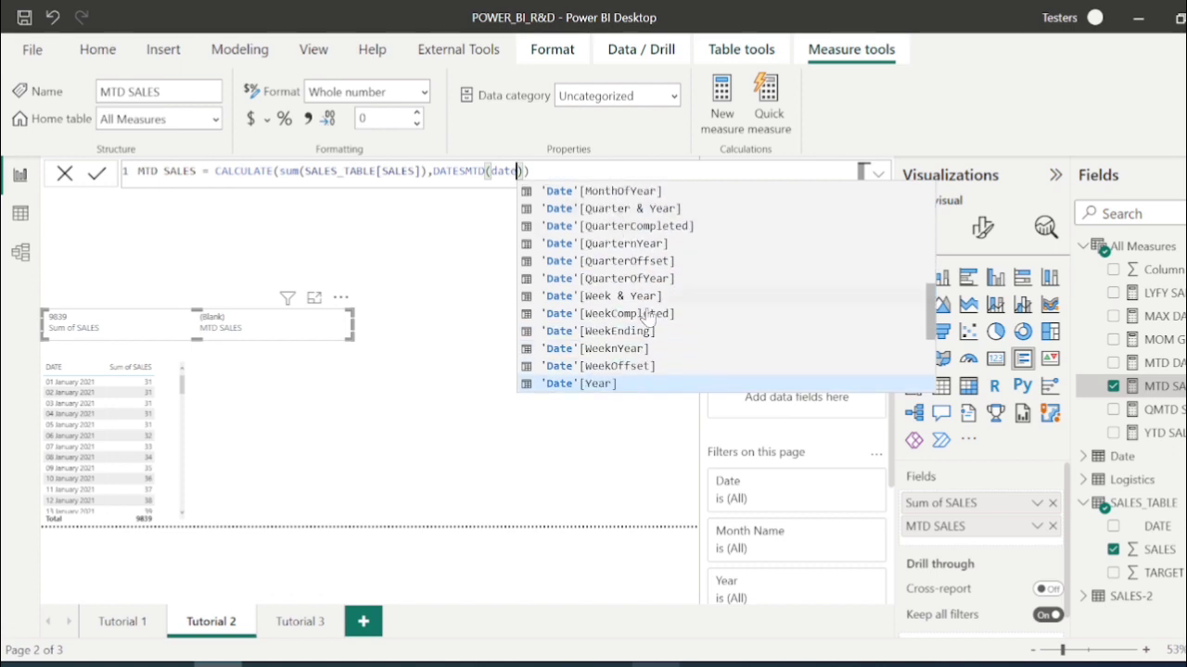
{"action": "scroll", "coordinate": [648, 318], "scroll_direction": "down", "scroll_amount": 4}
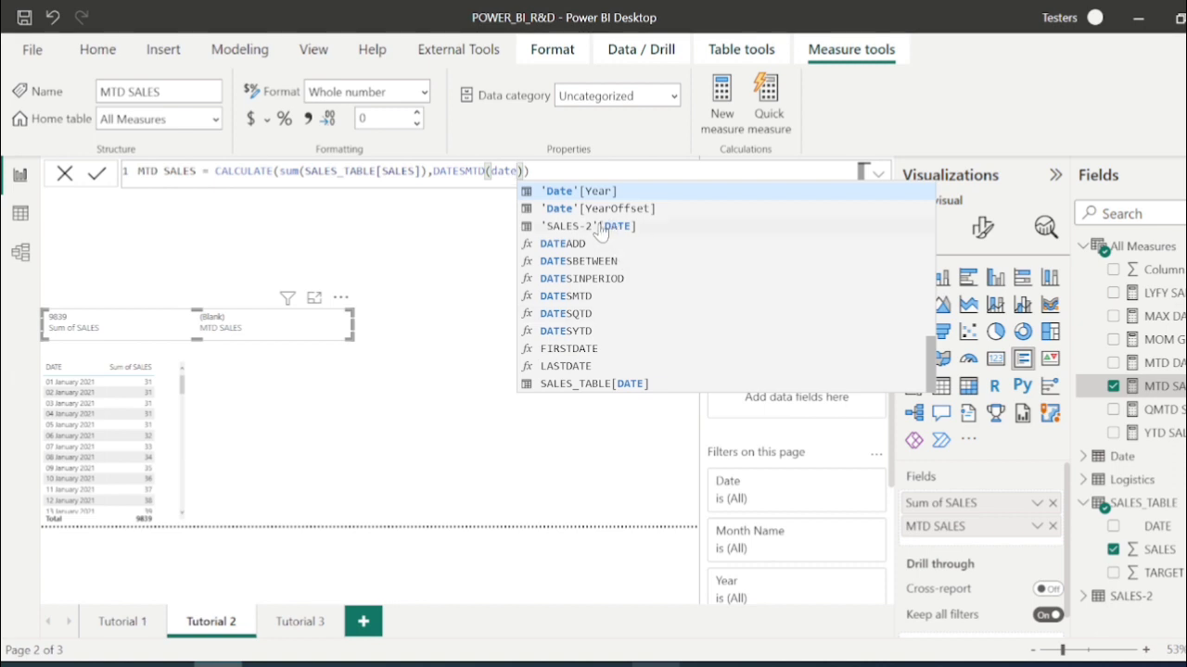
{"action": "scroll", "coordinate": [582, 326], "scroll_direction": "up", "scroll_amount": 1}
{"action": "scroll", "coordinate": [582, 327], "scroll_direction": "down", "scroll_amount": 1}
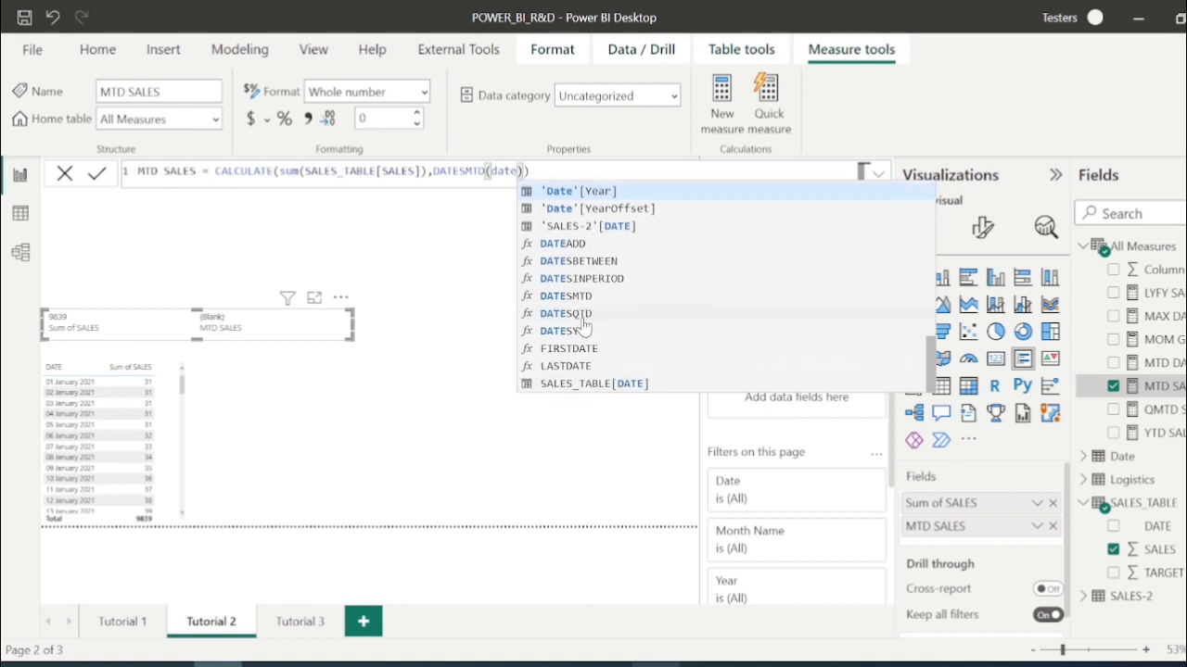
{"action": "left_click", "coordinate": [590, 385]}
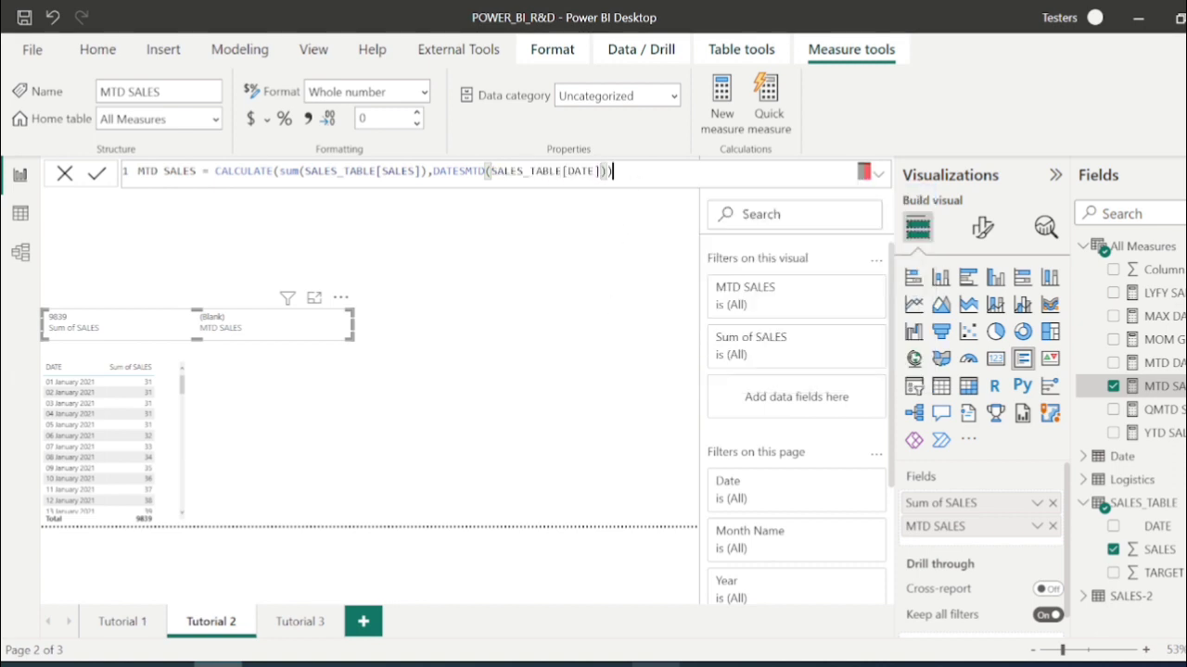
{"action": "type", "text": ")"}
{"action": "key", "text": "Return"}
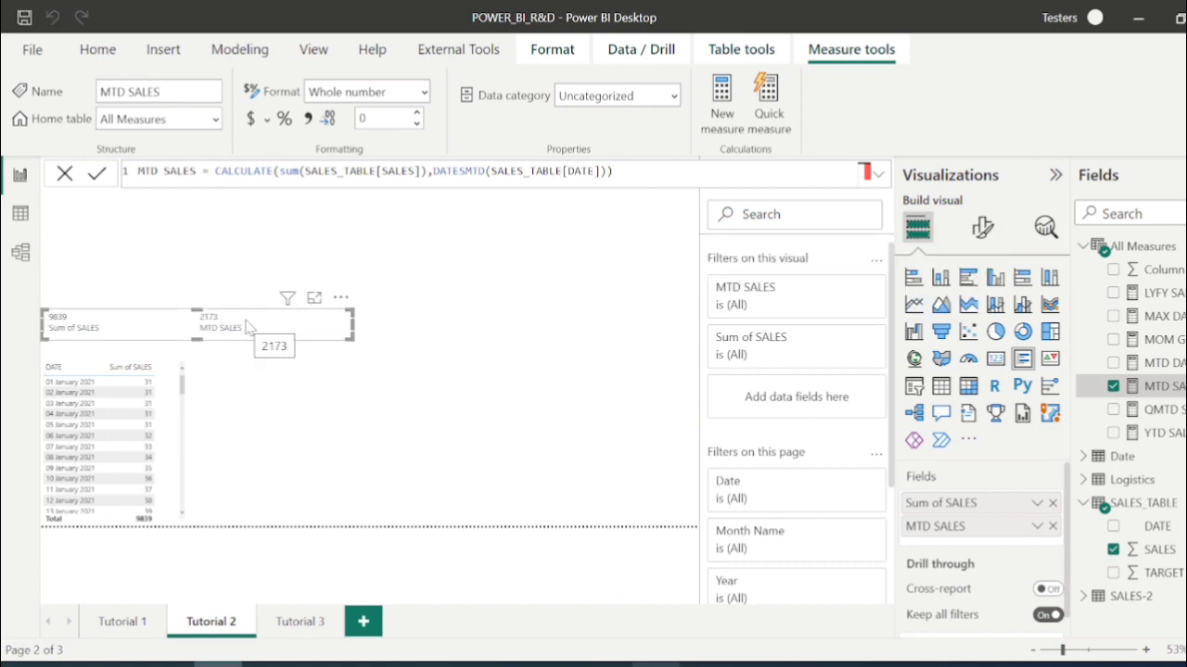
Make the sales card slightly taller and bring the January 2023 rows of the date table into view.
{"action": "left_click_drag", "start_coordinate": [198, 339], "coordinate": [197, 350]}
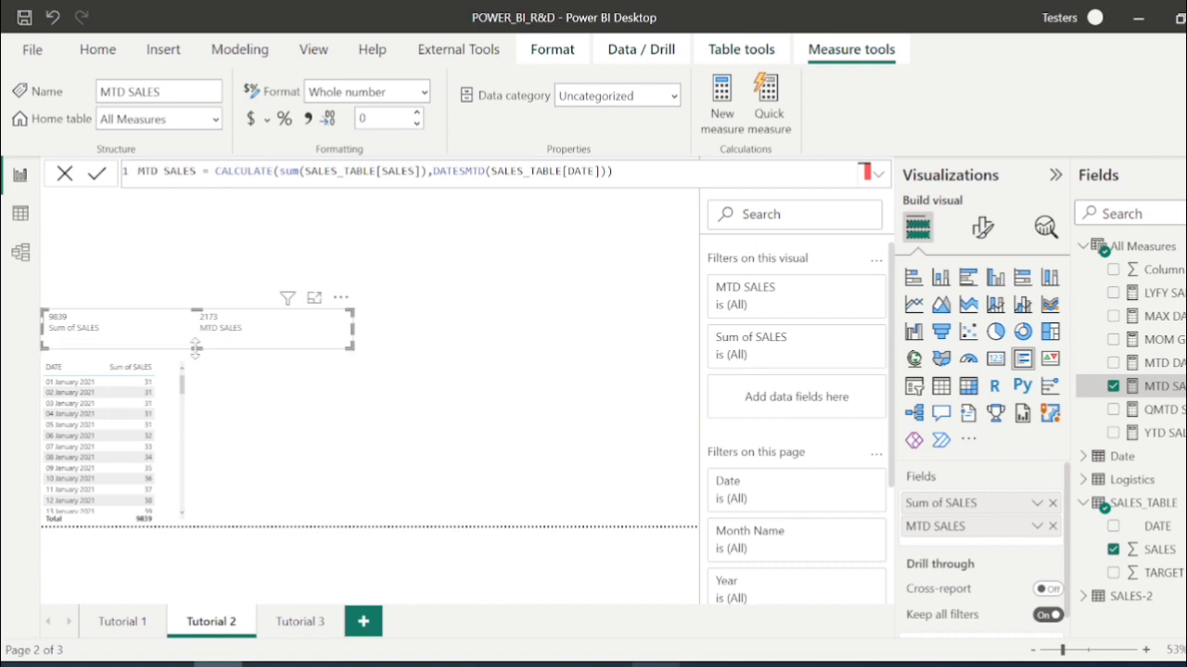
{"action": "left_click", "coordinate": [208, 297]}
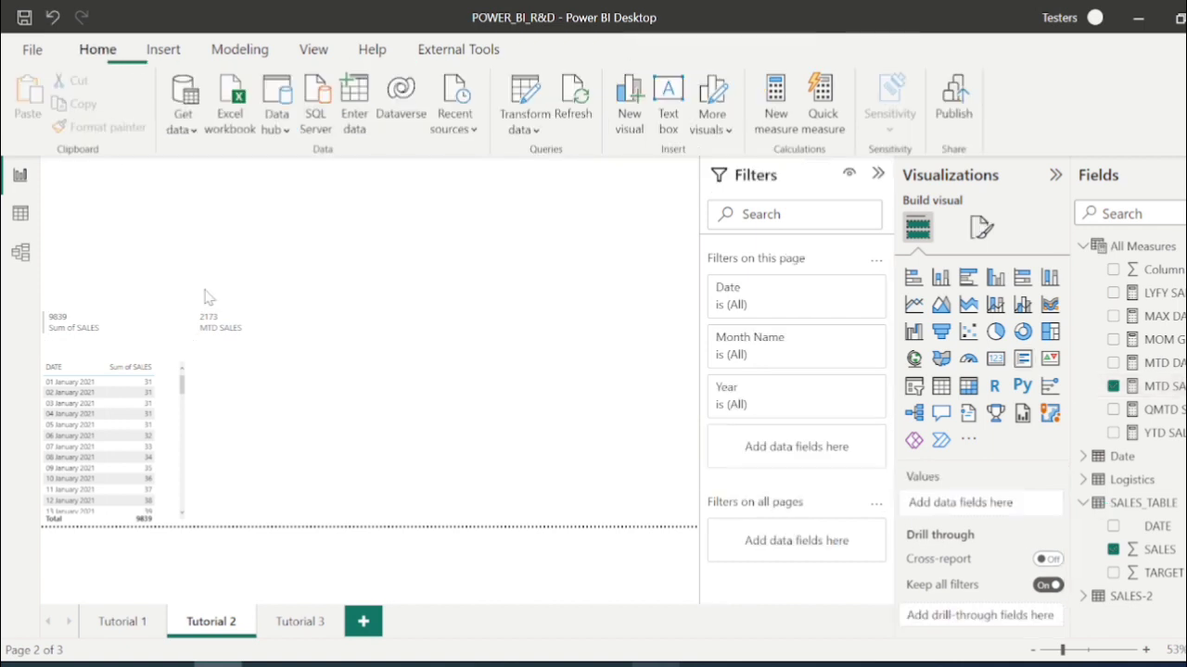
{"action": "scroll", "coordinate": [148, 464], "scroll_direction": "down", "scroll_amount": 15}
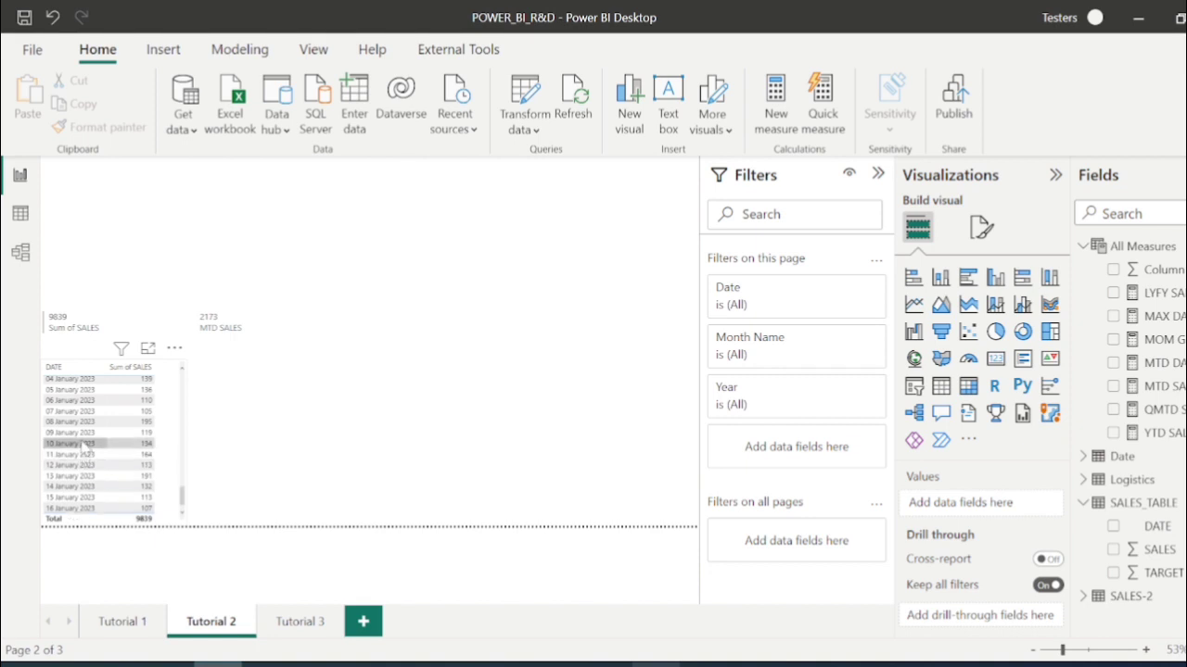
{"action": "scroll", "coordinate": [85, 413], "scroll_direction": "up", "scroll_amount": 2}
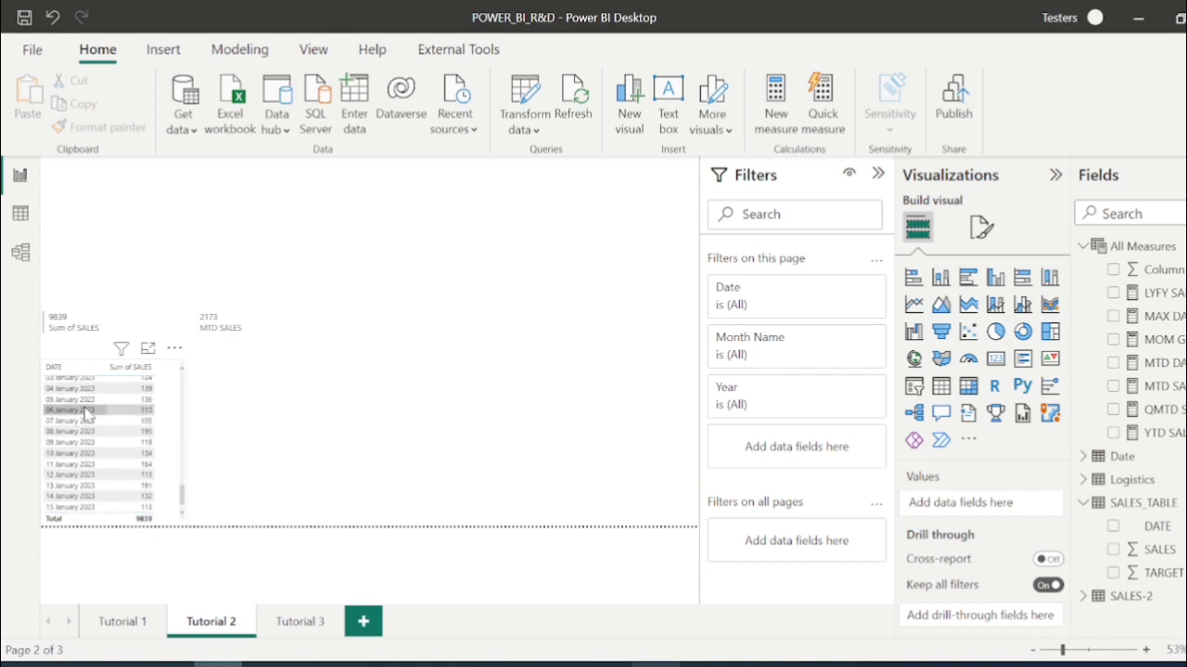
{"action": "scroll", "coordinate": [85, 413], "scroll_direction": "up", "scroll_amount": 2}
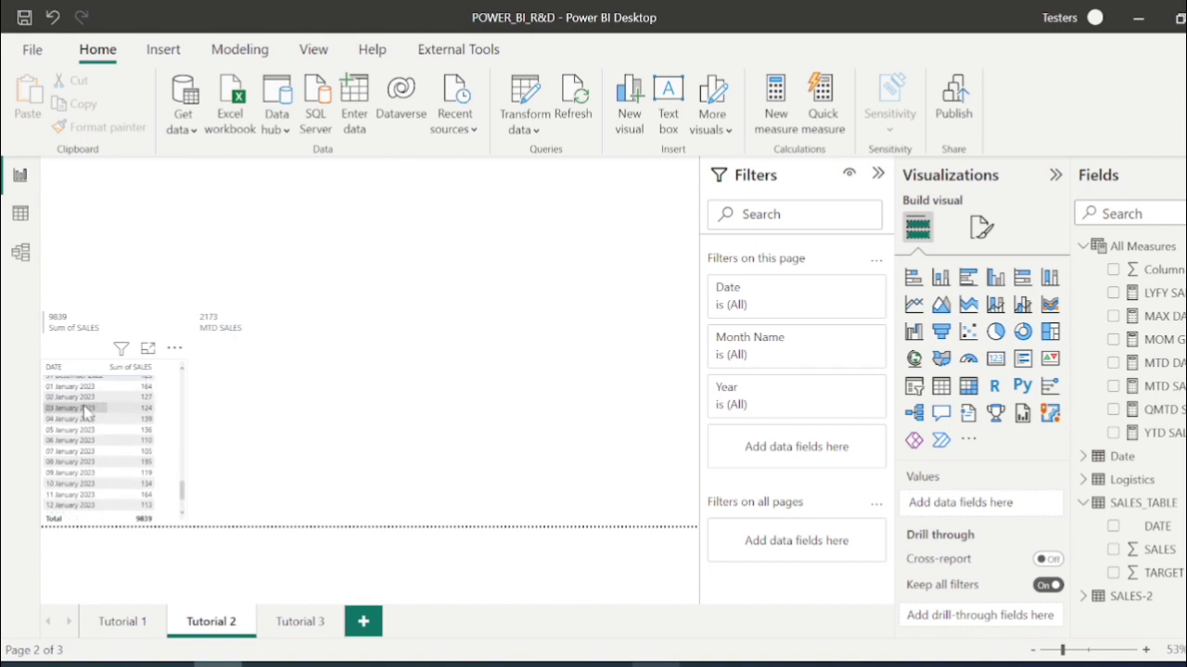
Show the date table in focus mode, add the MTD SALES measure as its third column and return to the report.
{"action": "left_click", "coordinate": [147, 349]}
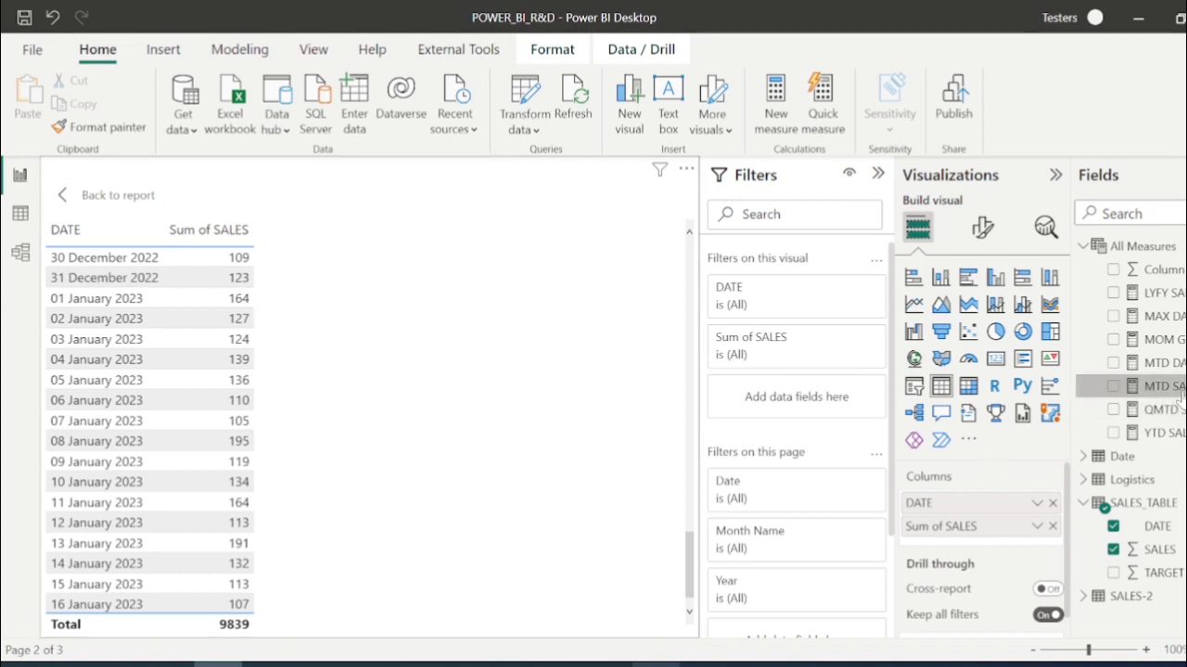
{"action": "left_click_drag", "start_coordinate": [1179, 397], "coordinate": [983, 548]}
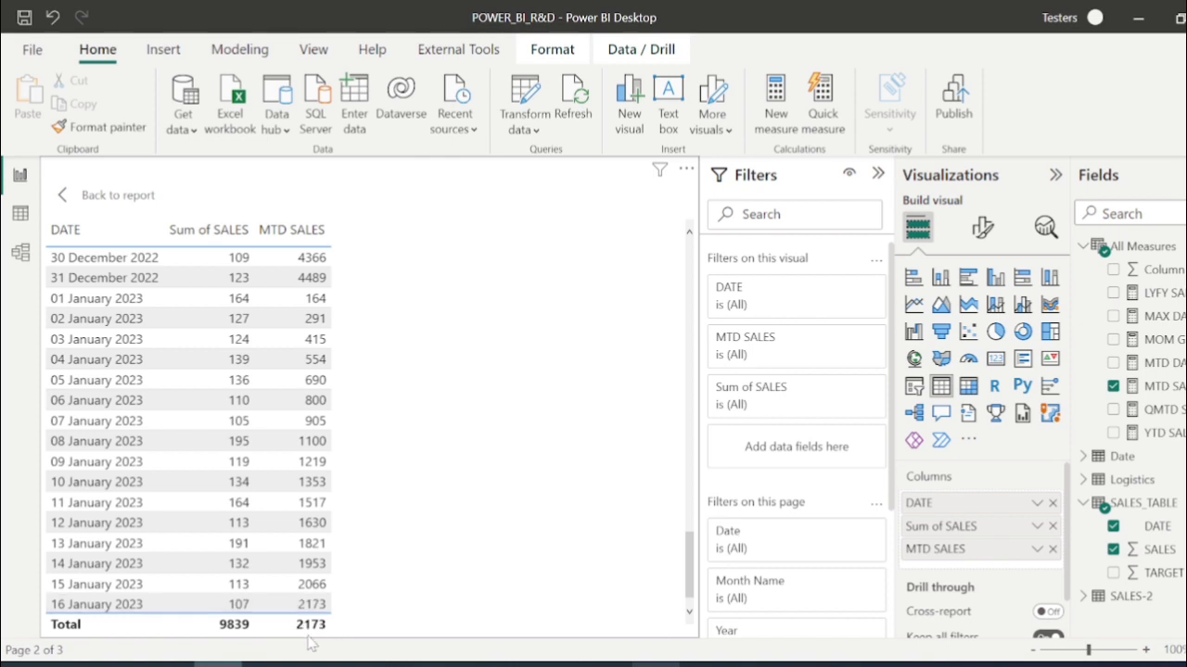
{"action": "left_click", "coordinate": [89, 194]}
{"action": "left_click", "coordinate": [433, 439]}
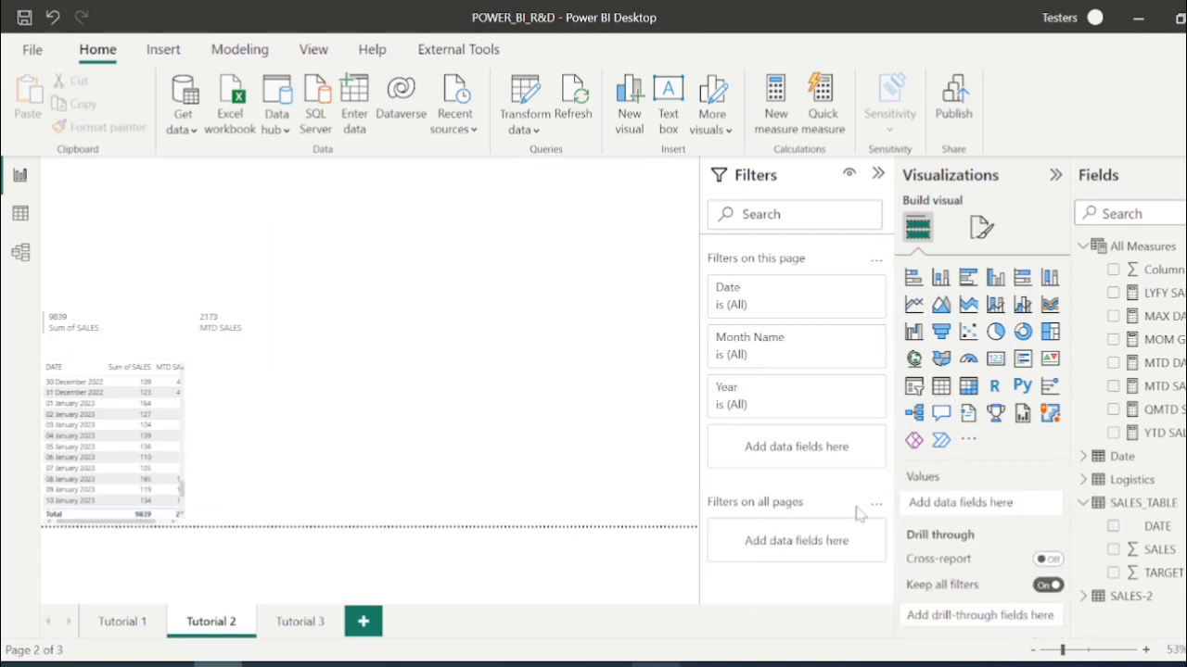
Clear the arguments after CALCULATE( in the YTD SALES measure's formula.
{"action": "left_click", "coordinate": [1164, 433]}
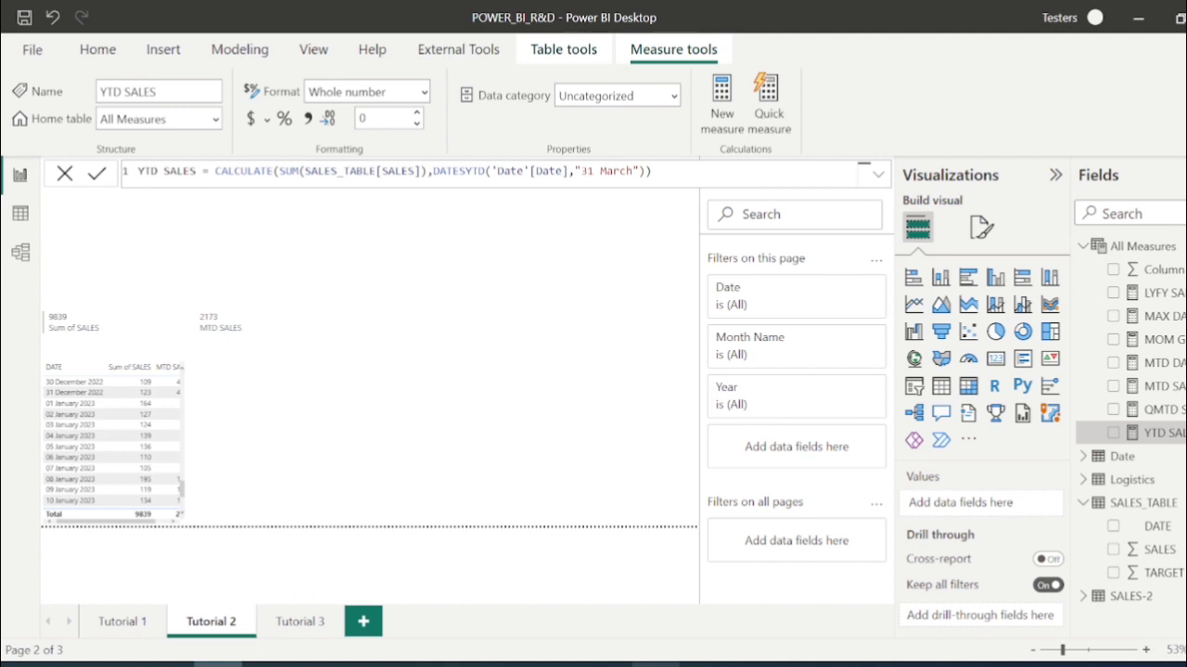
{"action": "left_click_drag", "start_coordinate": [652, 171], "coordinate": [279, 170]}
{"action": "key", "text": "BackSpace"}
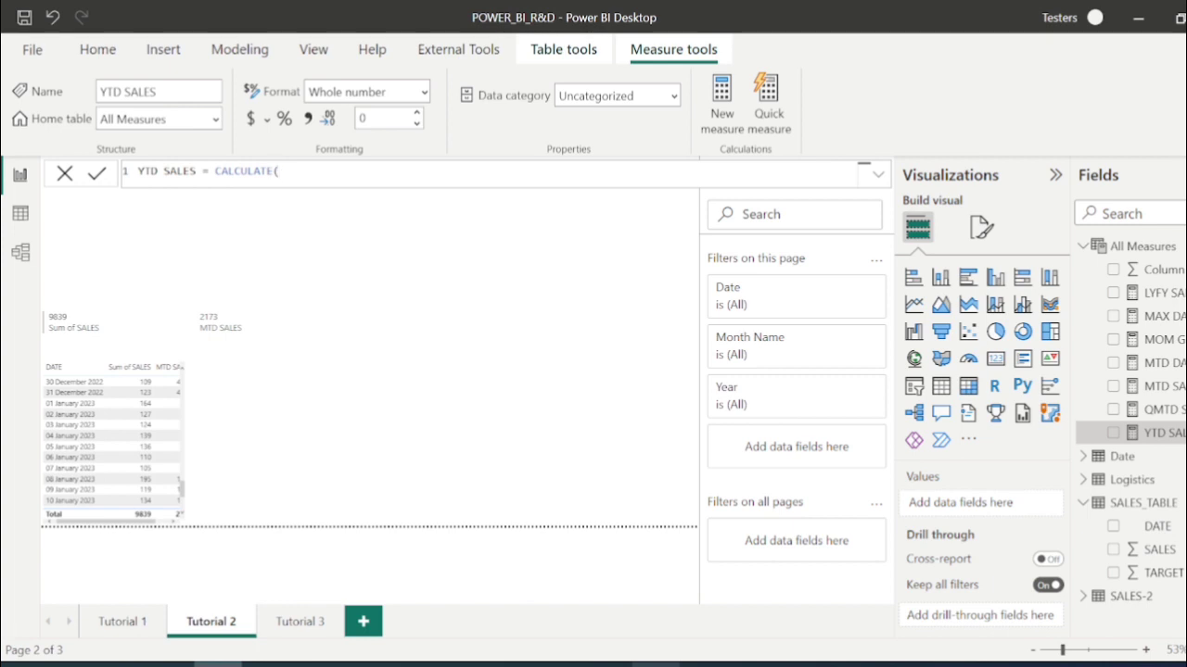
Enter sum(SALES_TABLE[SALES]) as the expression argument of CALCULATE in the YTD SALES measure.
{"action": "type", "text": "sum"}
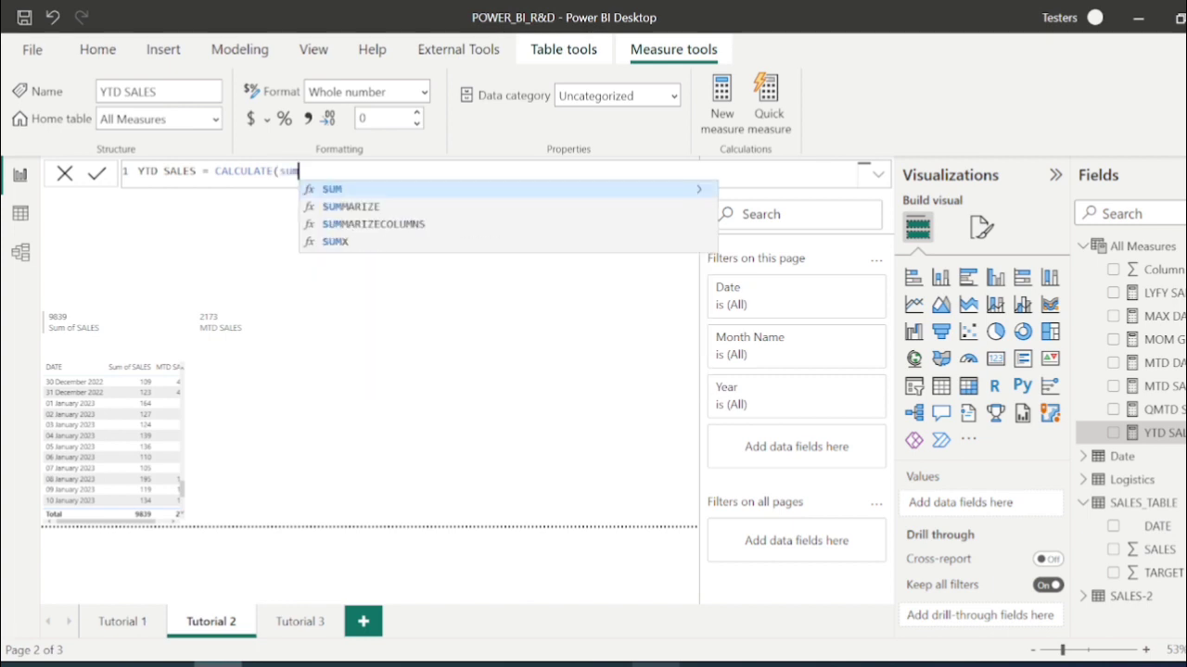
{"action": "type", "text": "(sales"}
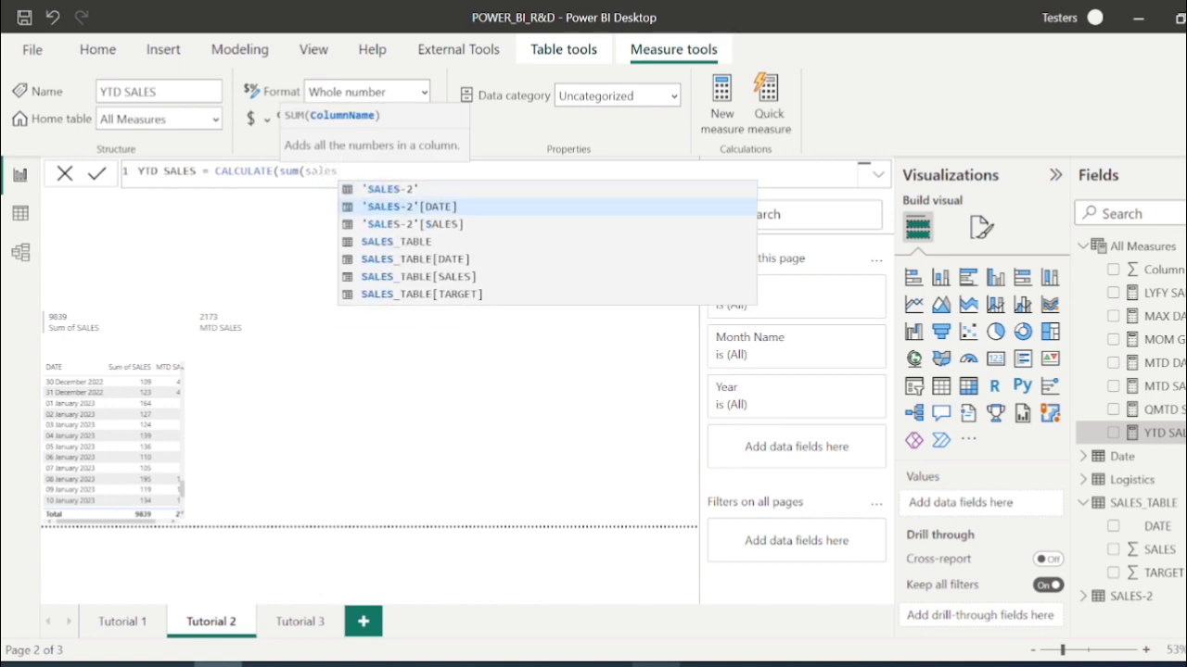
{"action": "key", "text": "Down"}
{"action": "key", "text": "Down"}
{"action": "key", "text": "Down"}
{"action": "key", "text": "Down"}
{"action": "key", "text": "Down"}
{"action": "key", "text": "Up"}
{"action": "key", "text": "Tab"}
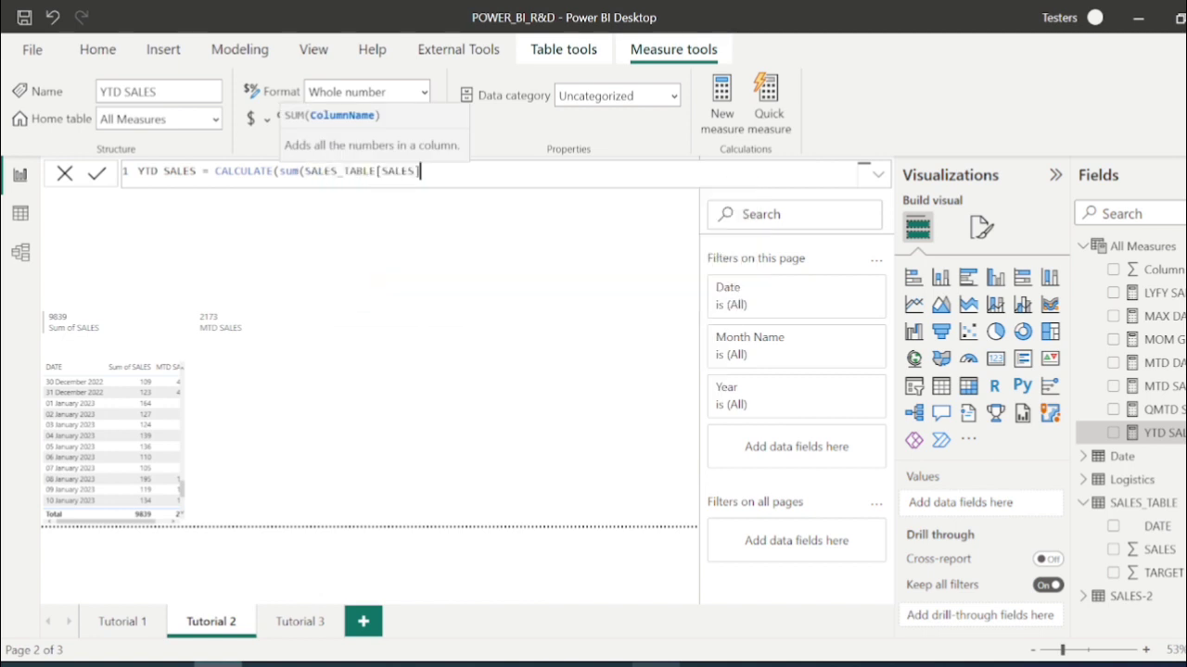
{"action": "type", "text": ")"}
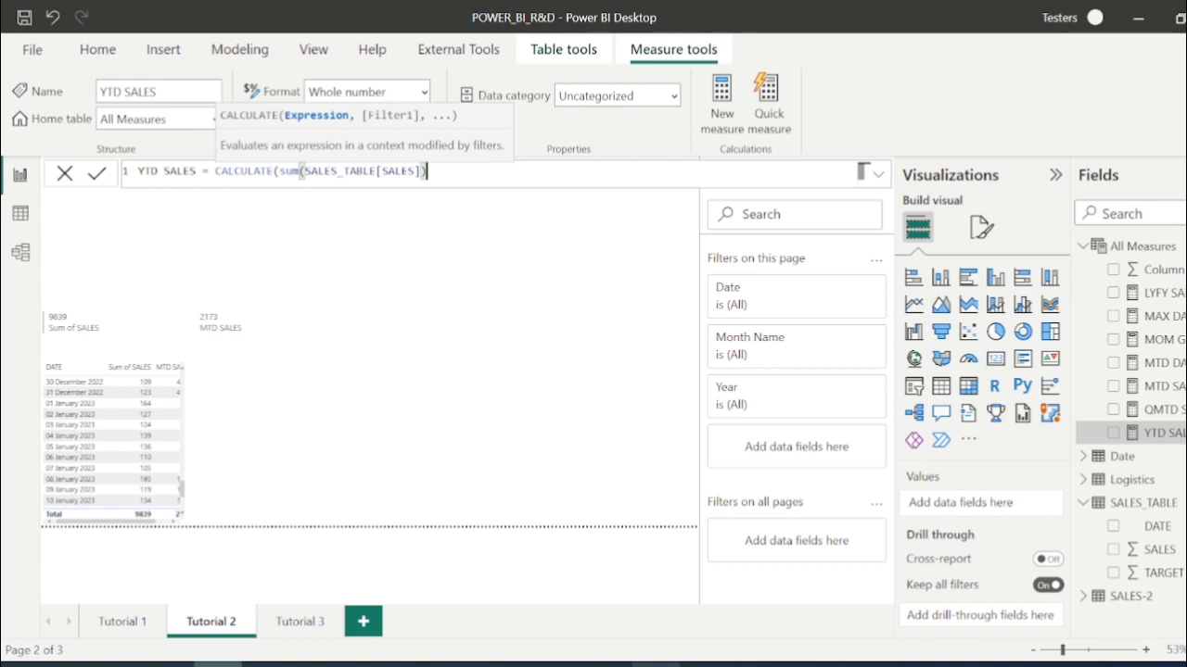
Insert the DATESYTD function as the filter argument of CALCULATE in the YTD SALES measure.
{"action": "type", "text": ","}
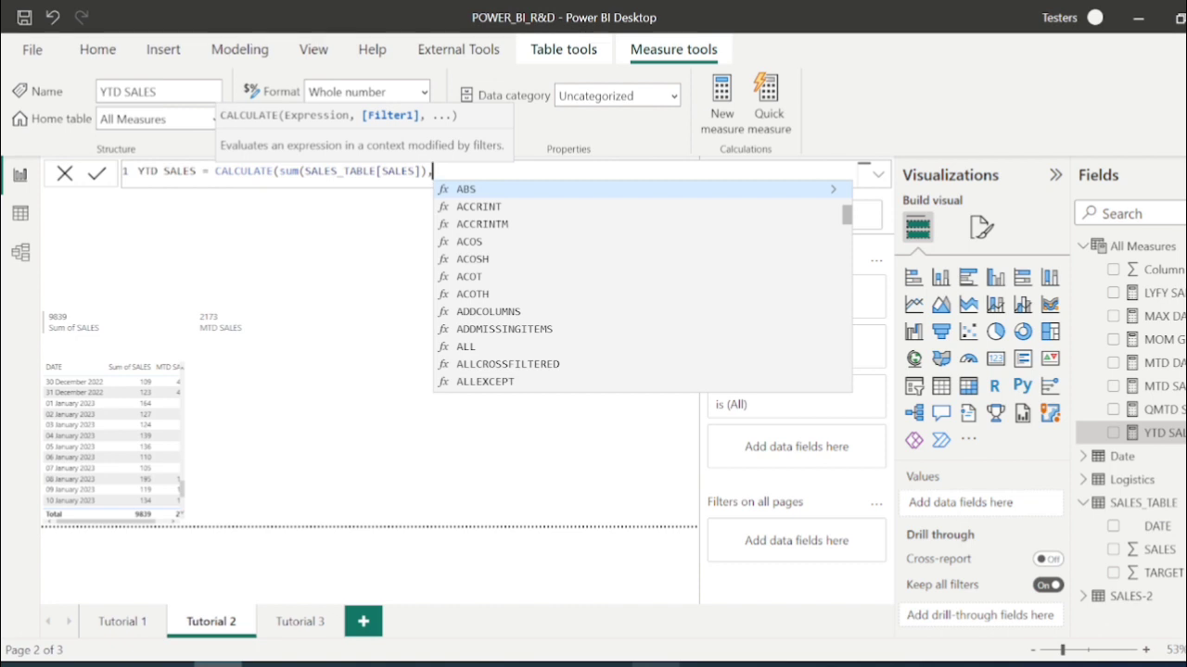
{"action": "type", "text": "dat"}
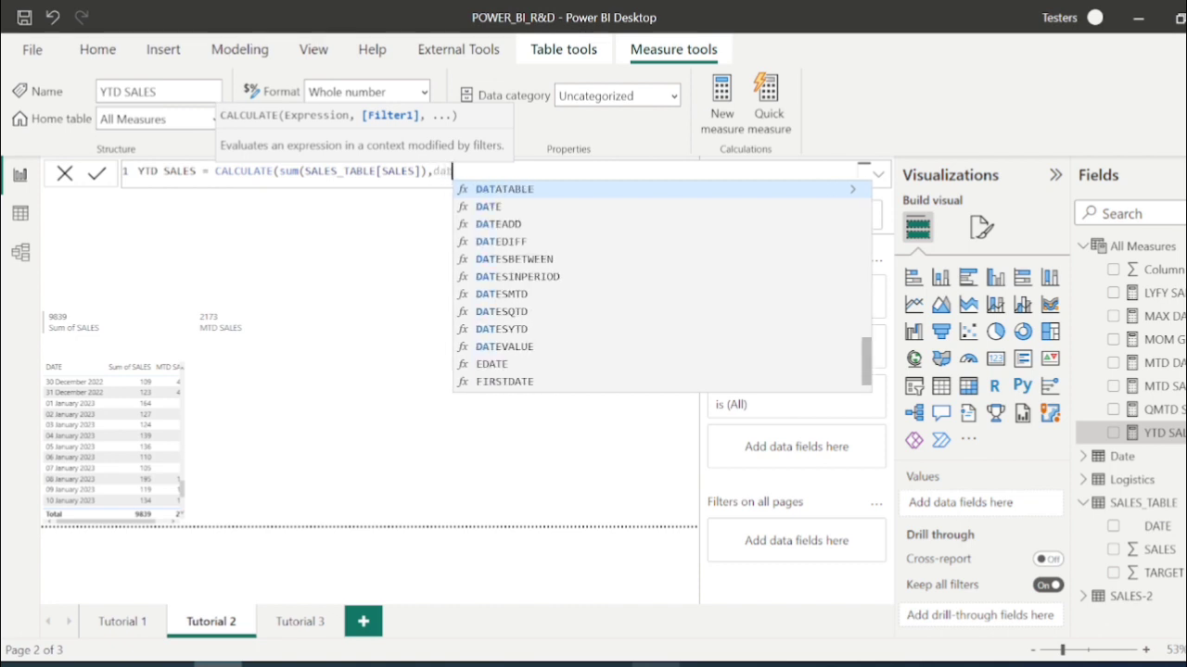
{"action": "type", "text": "esytd"}
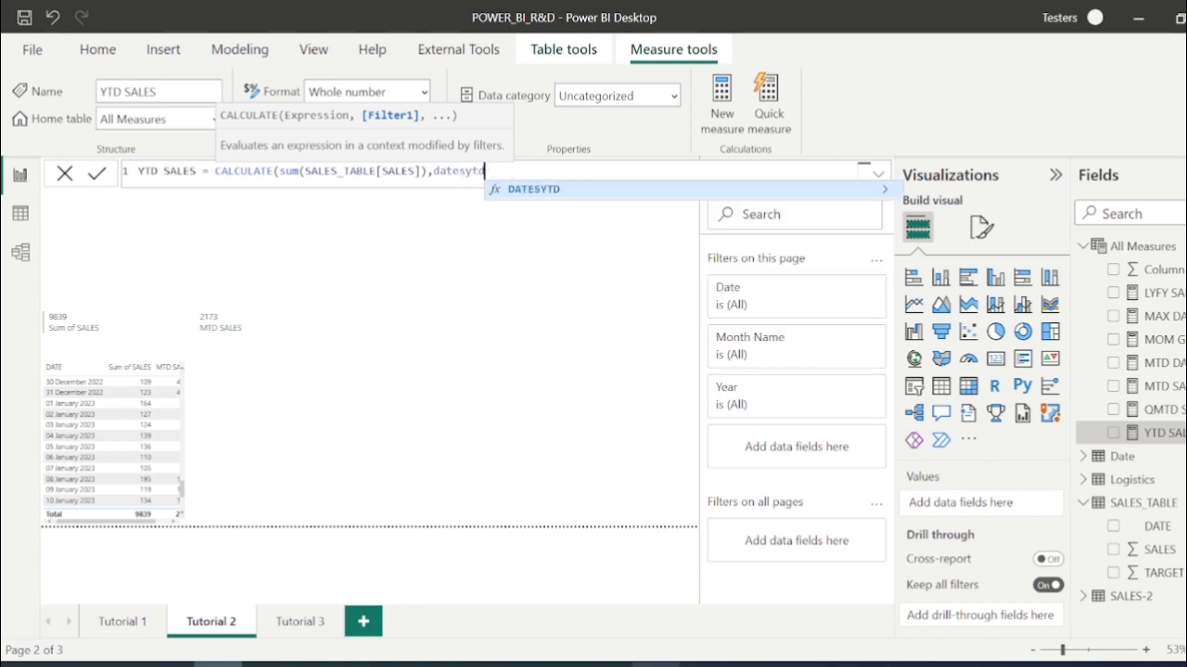
{"action": "key", "text": "Tab"}
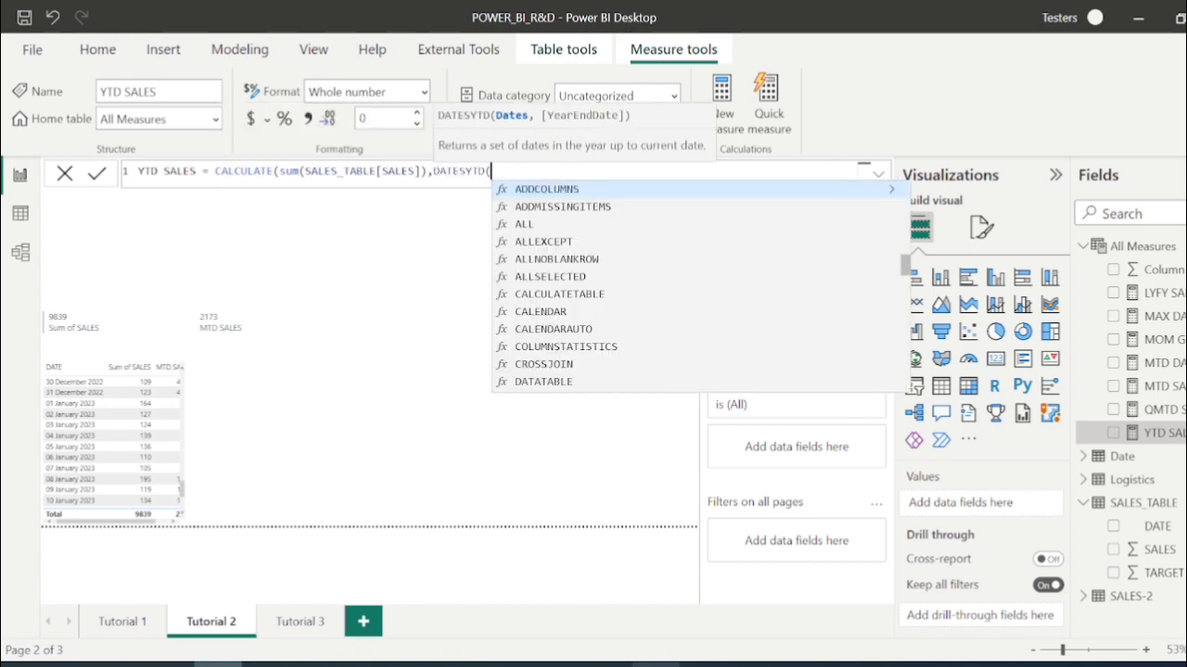
Complete the YTD SALES formula with SALES_TABLE[DATE] as the dates argument, close both parentheses and commit the measure.
{"action": "type", "text": "date"}
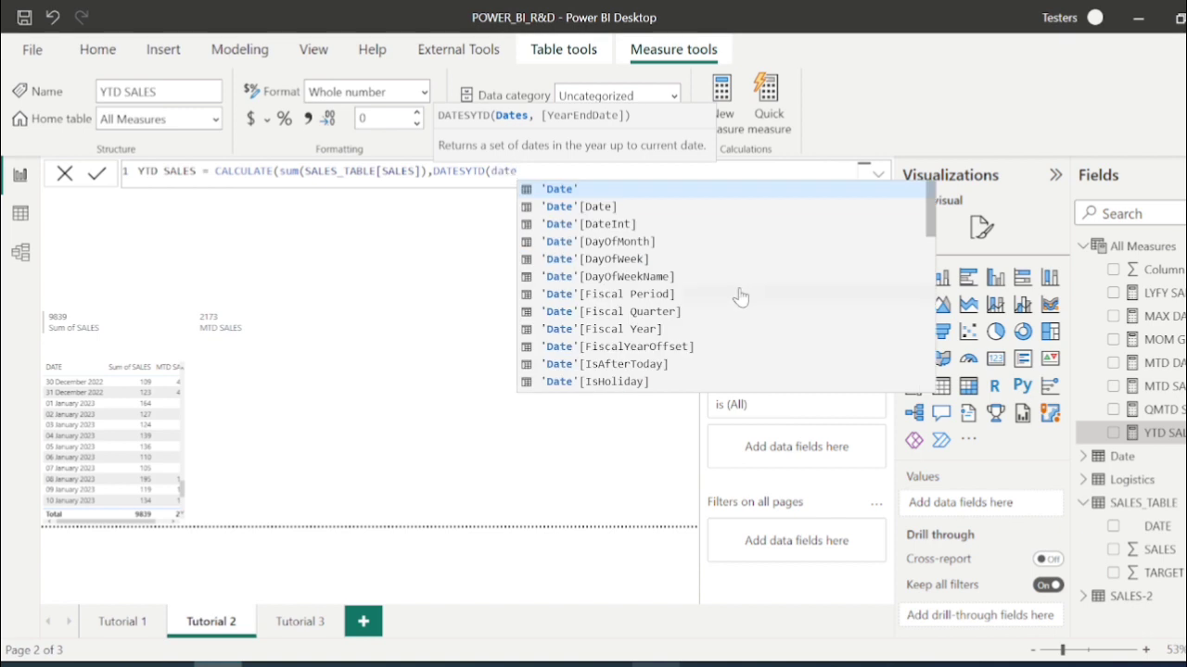
{"action": "scroll", "coordinate": [741, 296], "scroll_direction": "down", "scroll_amount": 5}
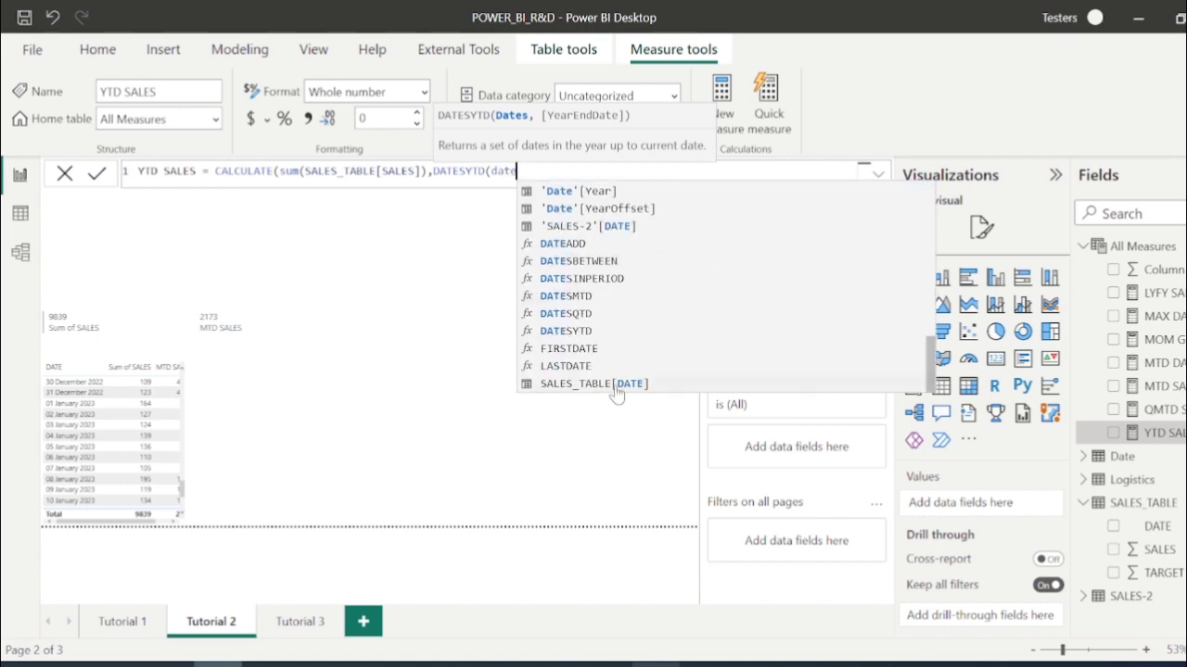
{"action": "scroll", "coordinate": [651, 242], "scroll_direction": "up", "scroll_amount": 5}
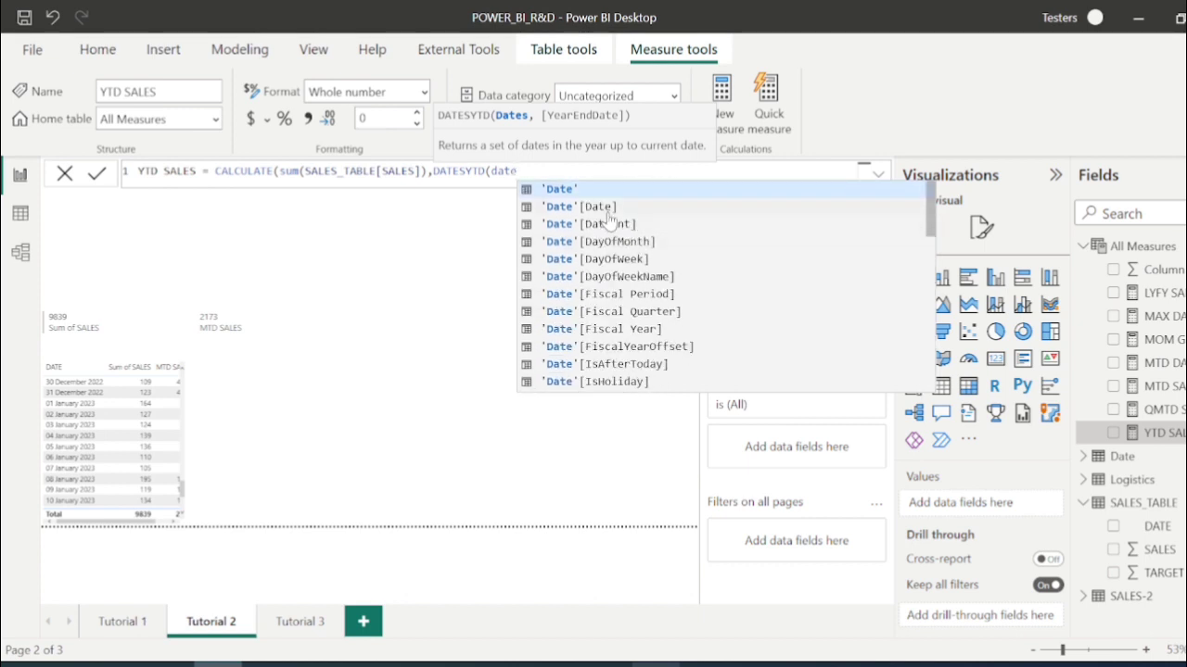
{"action": "scroll", "coordinate": [677, 341], "scroll_direction": "down", "scroll_amount": 8}
{"action": "left_click", "coordinate": [636, 383]}
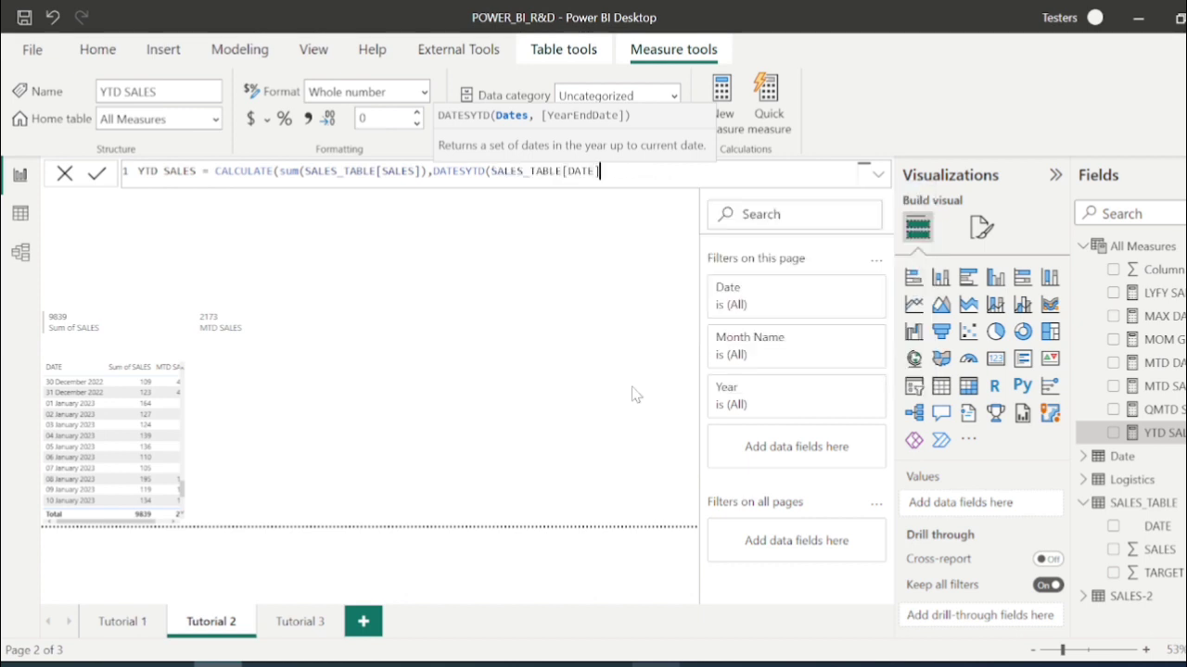
{"action": "type", "text": ")"}
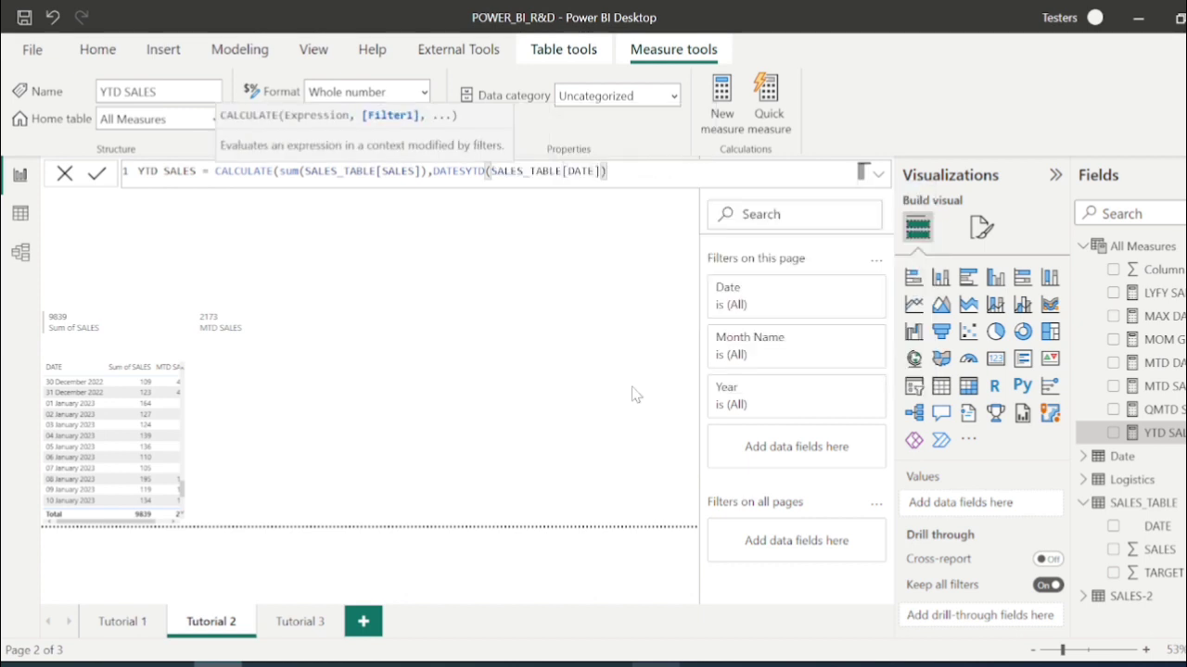
{"action": "type", "text": ")"}
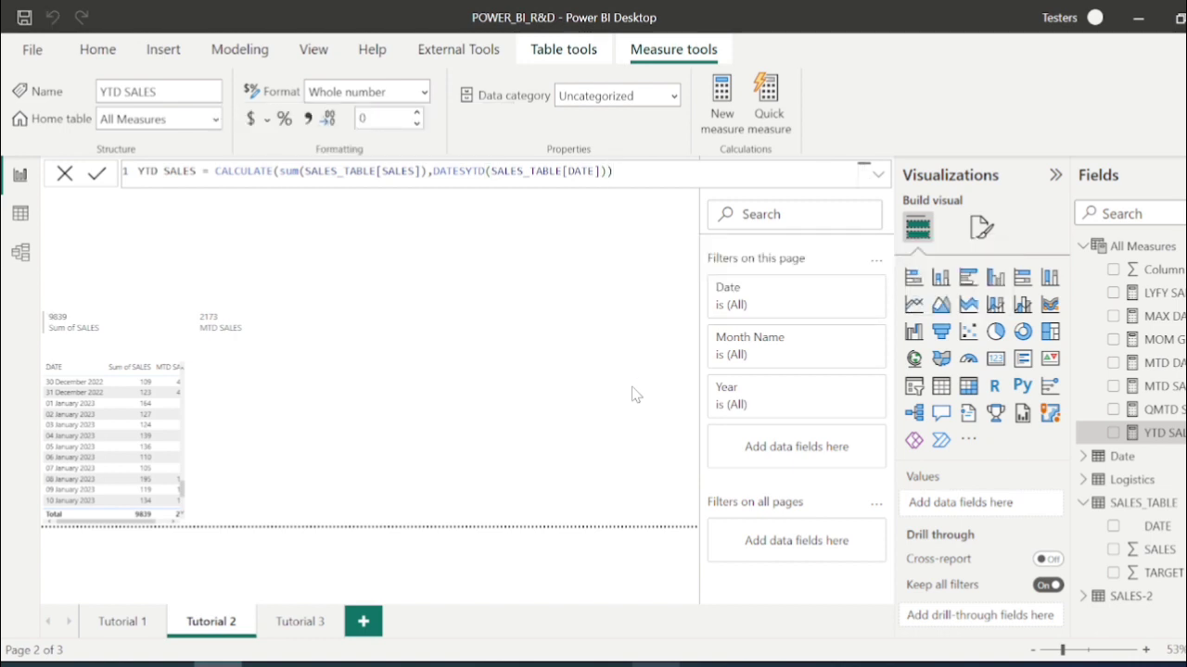
Add the YTD SALES measure to the sales card, and widen the date table to include YTD SALES as its fourth column.
{"action": "left_click", "coordinate": [305, 338]}
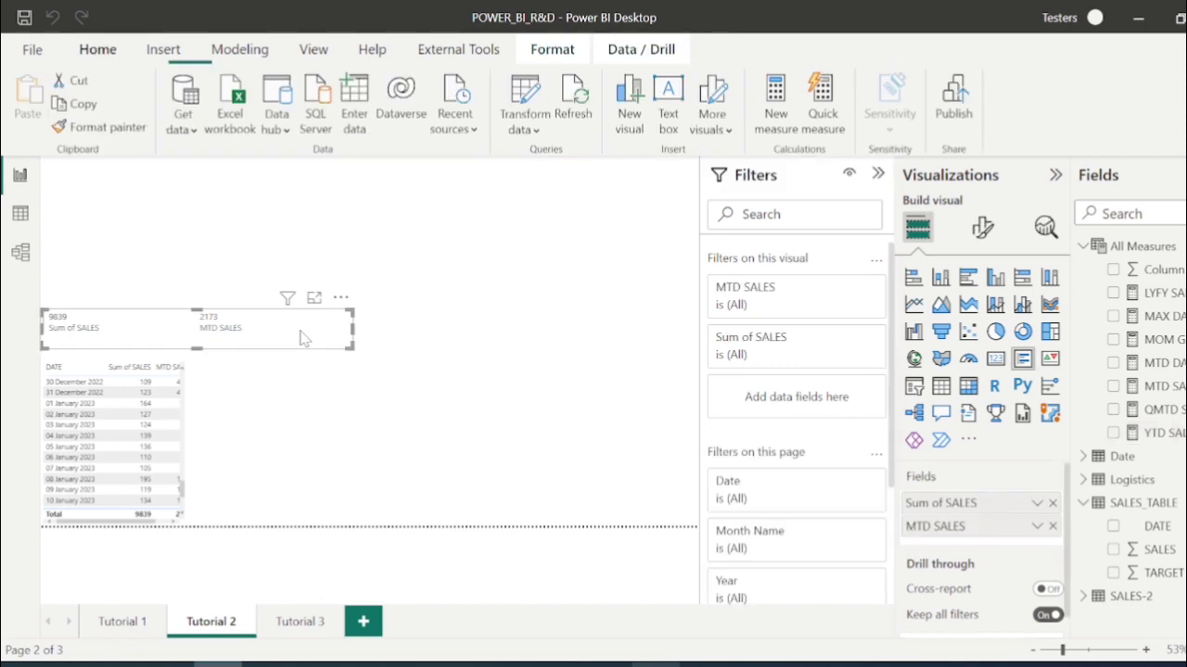
{"action": "left_click", "coordinate": [1112, 433]}
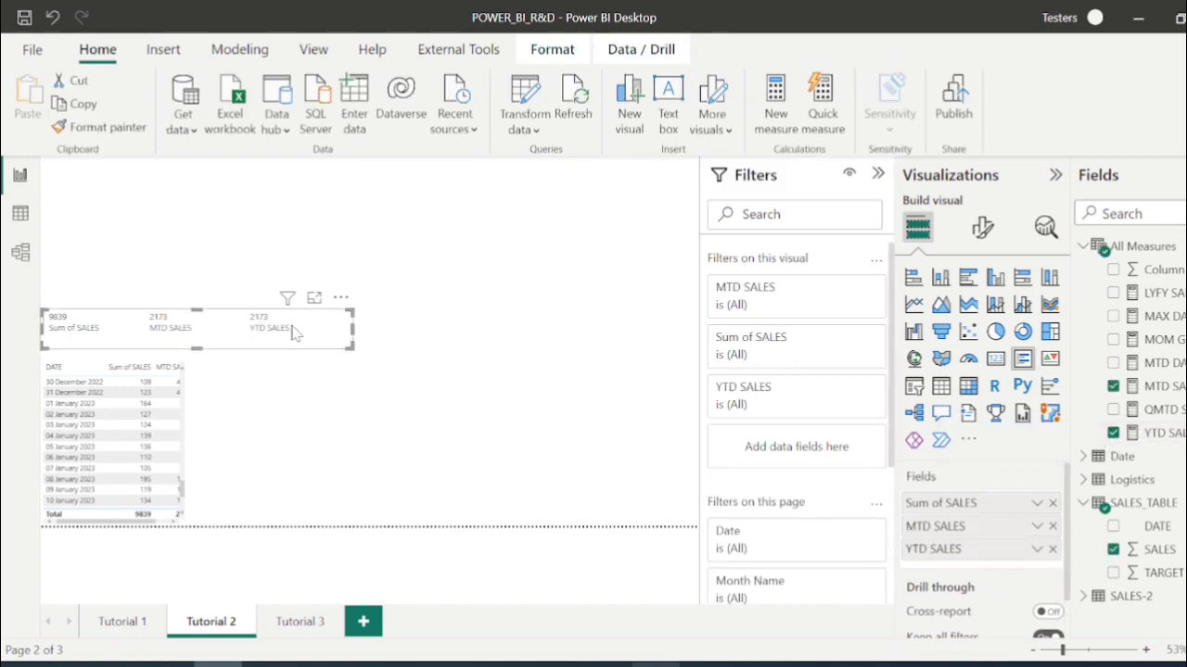
{"action": "left_click", "coordinate": [185, 417]}
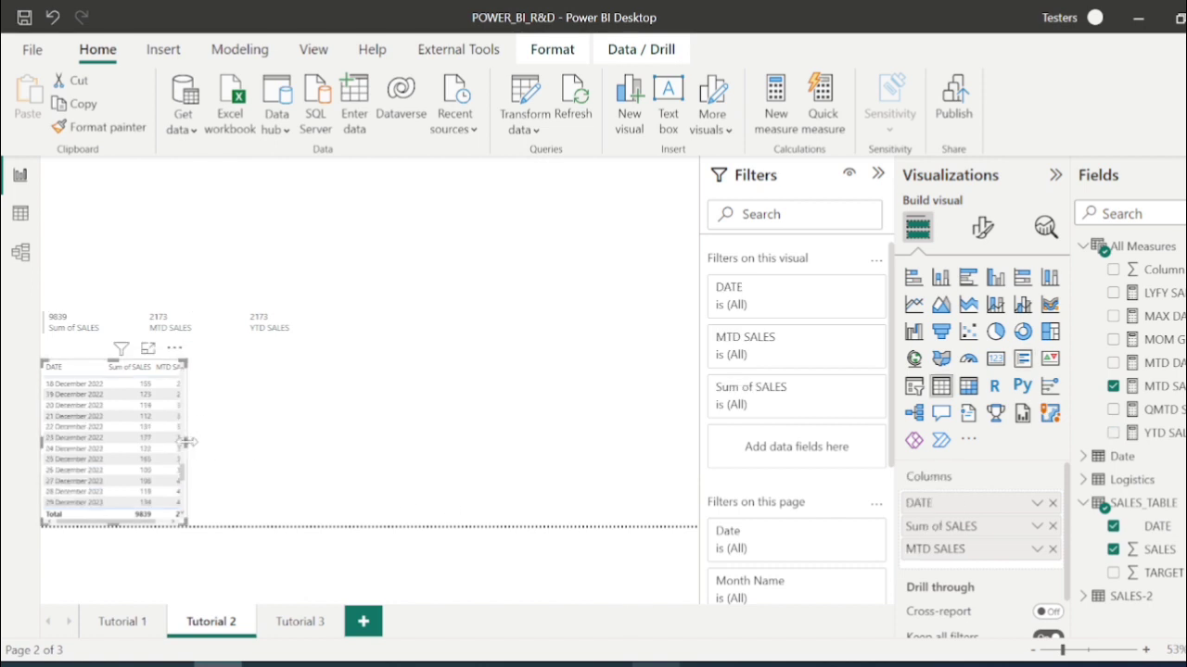
{"action": "left_click_drag", "start_coordinate": [186, 442], "coordinate": [252, 436]}
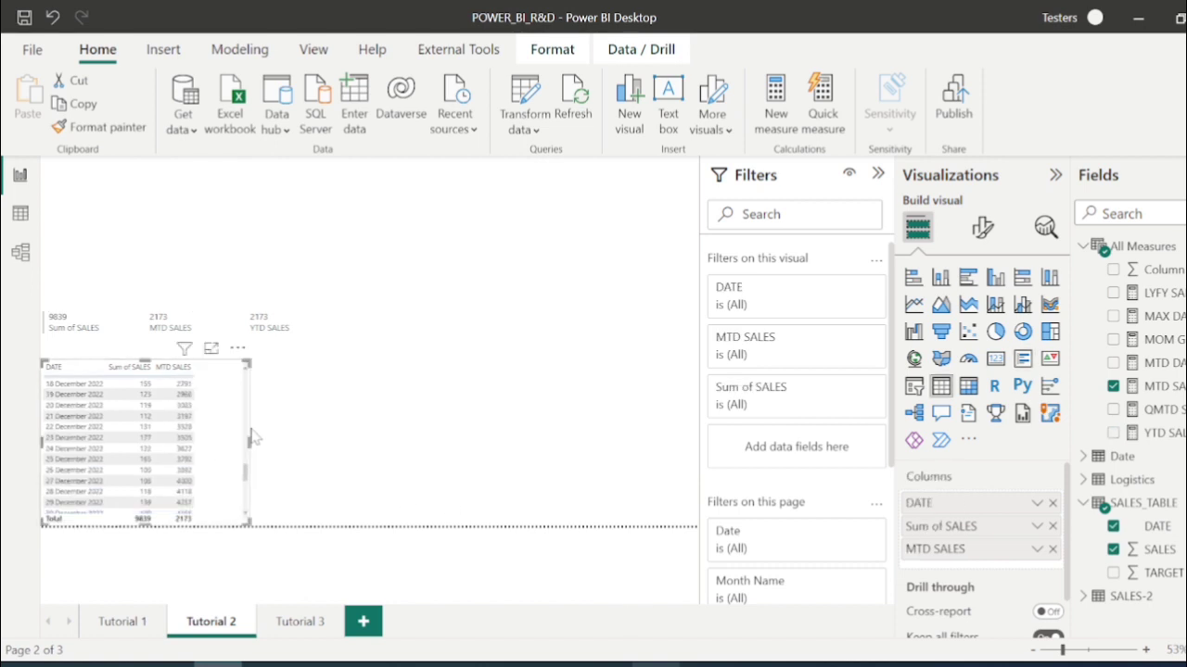
{"action": "left_click", "coordinate": [1163, 433]}
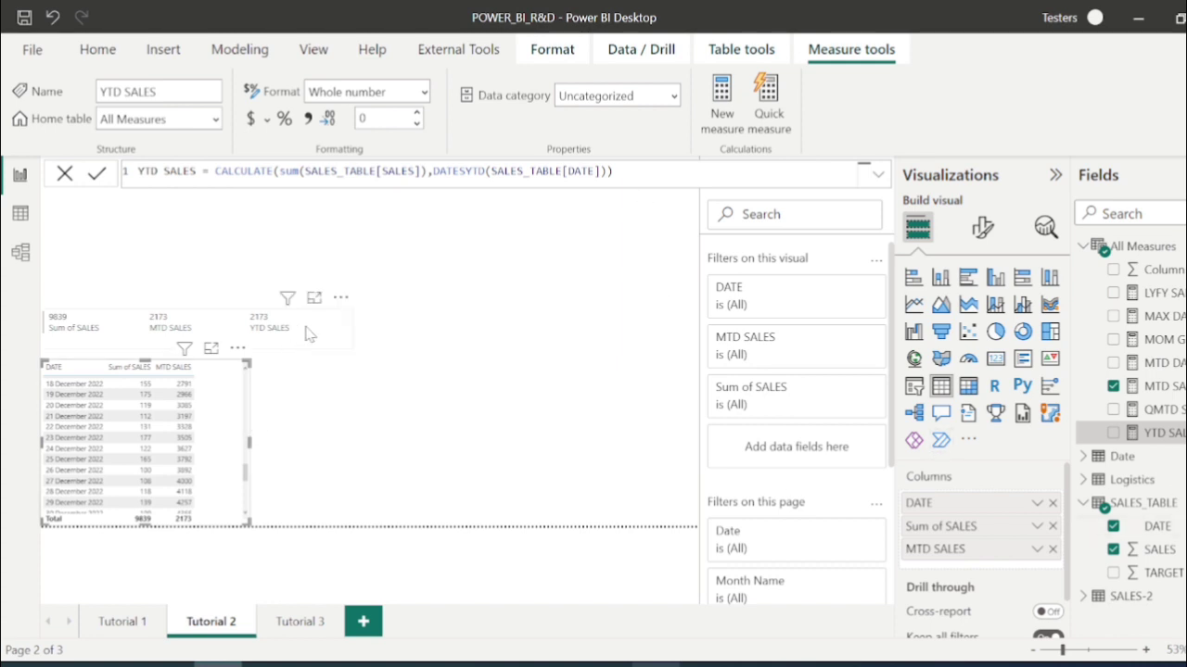
{"action": "left_click", "coordinate": [1113, 434]}
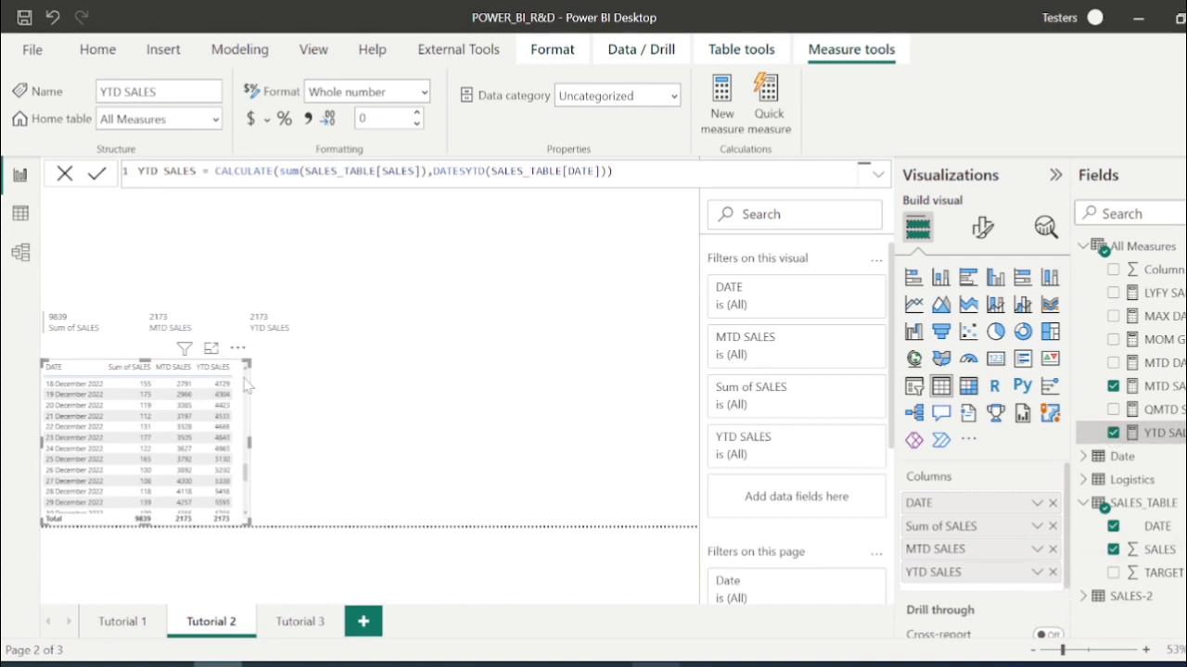
Compare MTD SALES and YTD SALES from the first to the last rows of the date table in focus mode, and return to the report.
{"action": "left_click", "coordinate": [212, 351]}
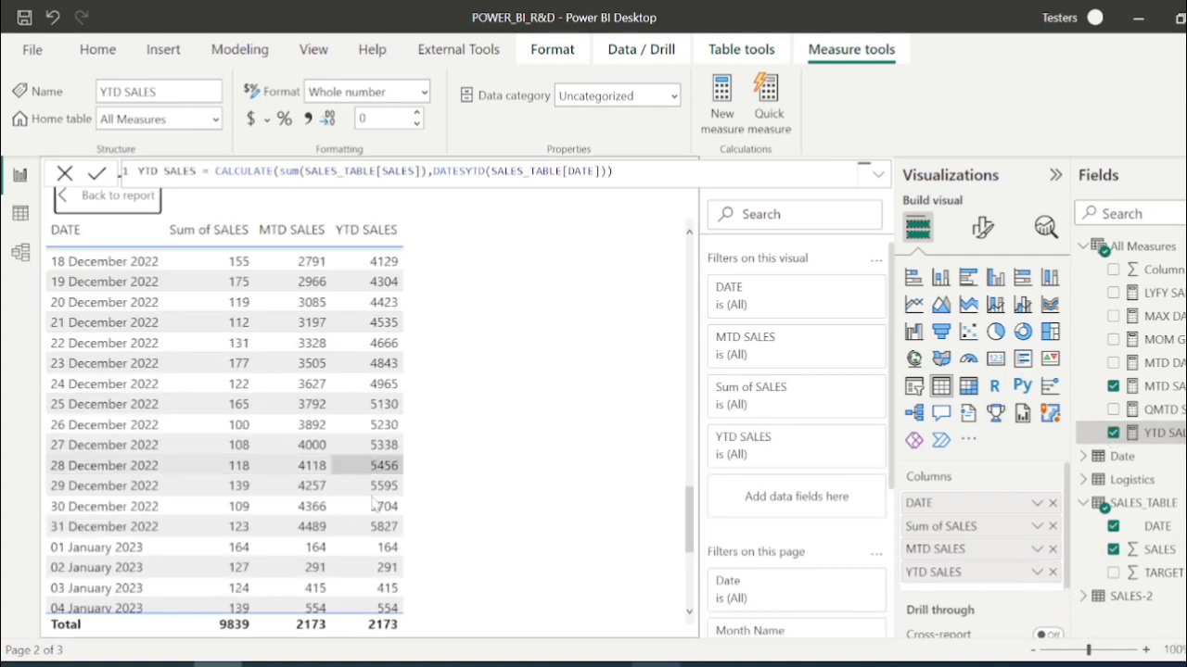
{"action": "scroll", "coordinate": [320, 282], "scroll_direction": "up", "scroll_amount": 15}
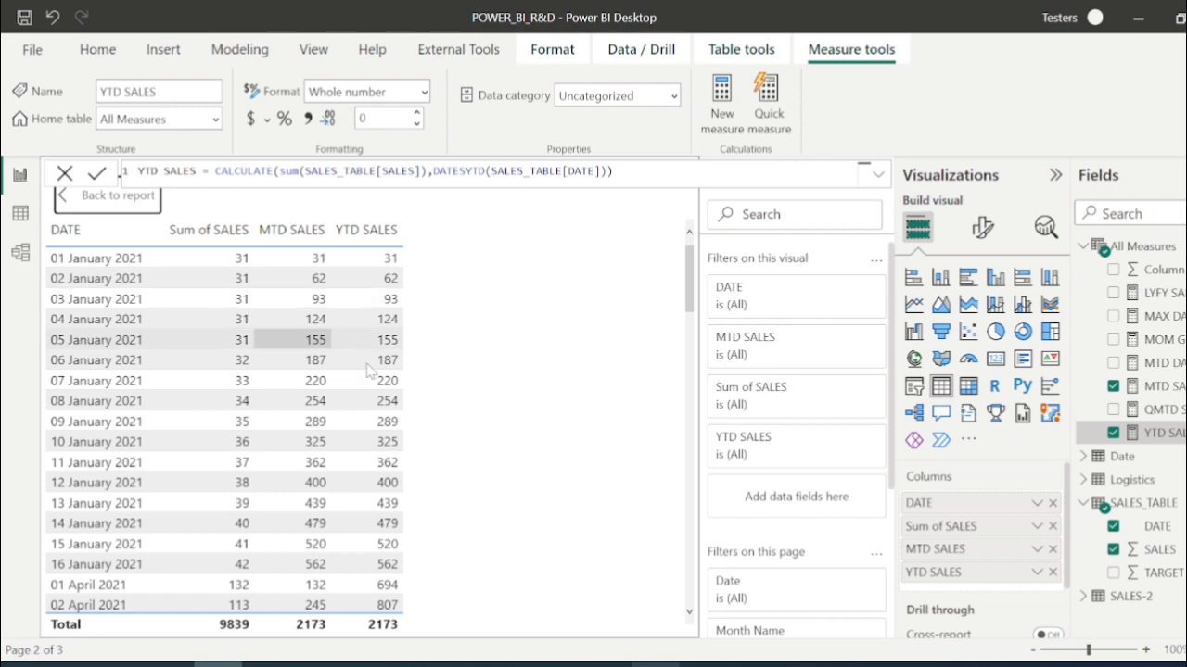
{"action": "scroll", "coordinate": [269, 445], "scroll_direction": "down", "scroll_amount": 15}
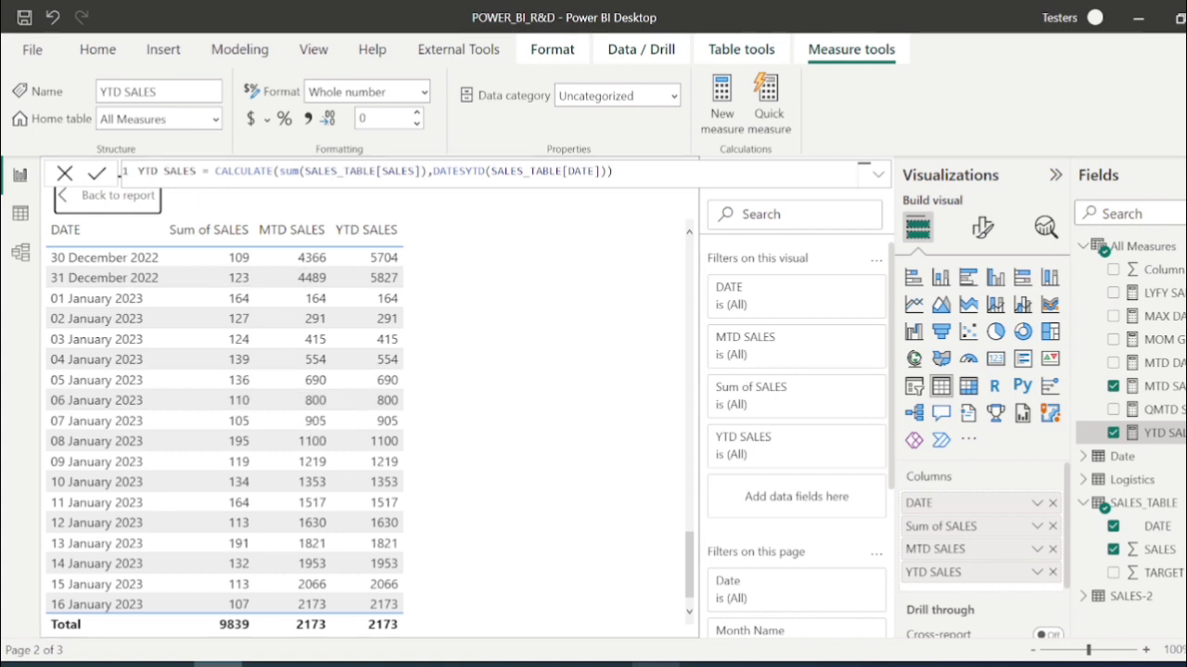
{"action": "left_click", "coordinate": [106, 204]}
Set the page-level Date filter's conditions to on or after 01-01-2023 And on or before, leaving the second date empty.
{"action": "left_click", "coordinate": [590, 347]}
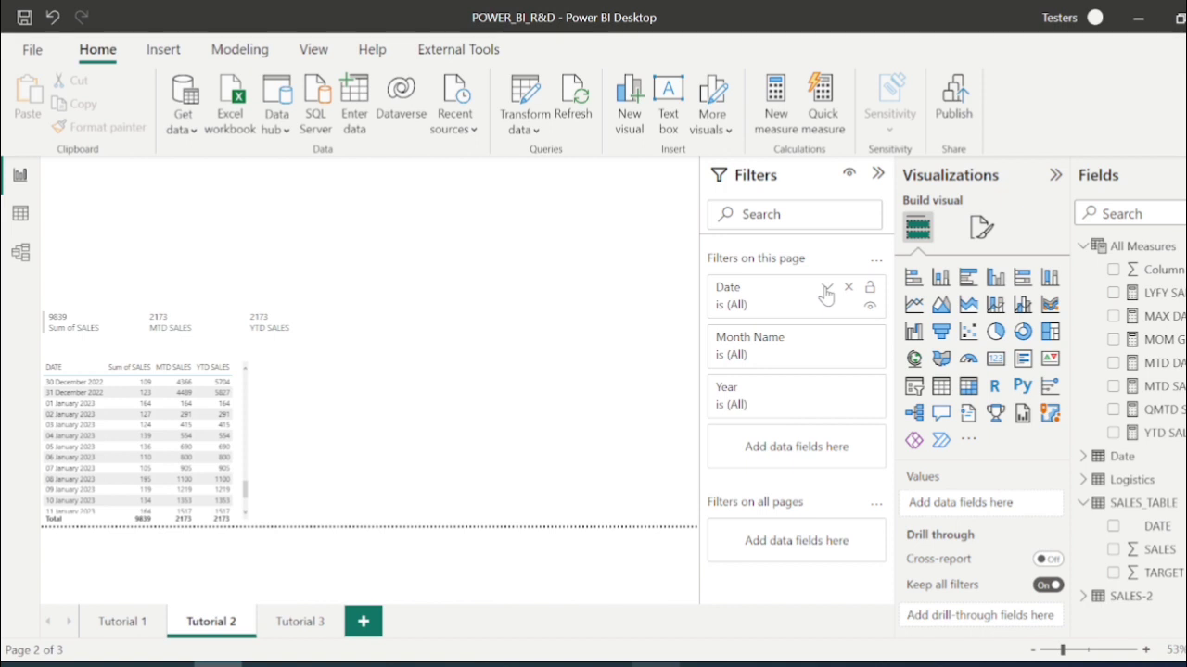
{"action": "left_click", "coordinate": [826, 294]}
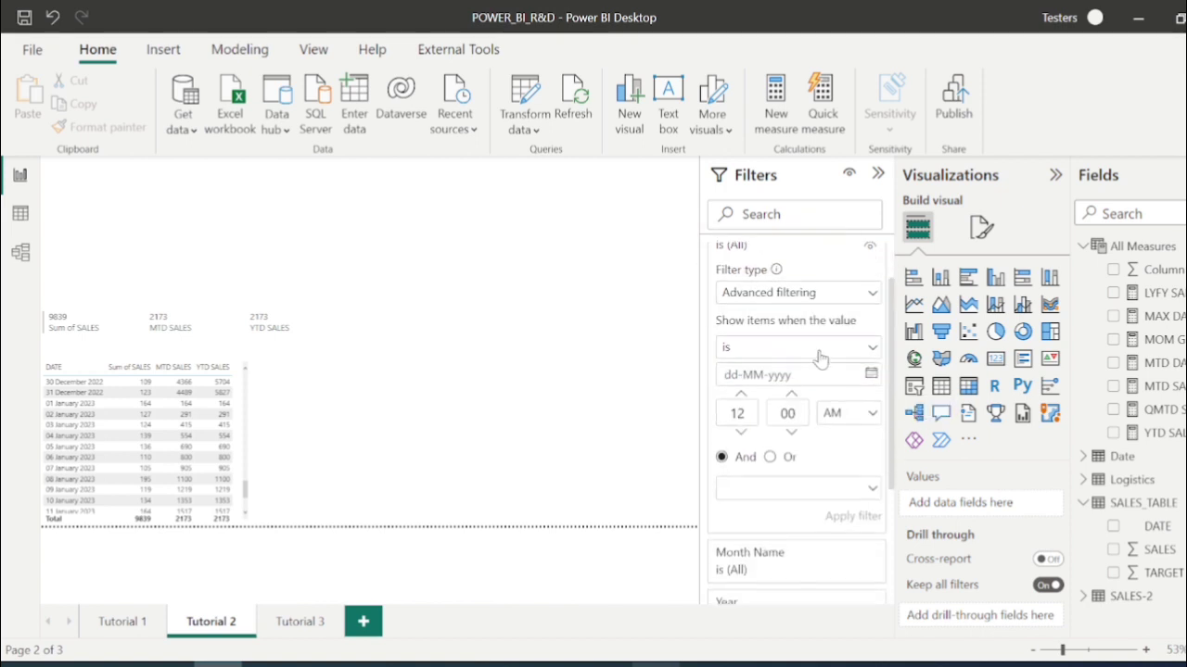
{"action": "left_click", "coordinate": [851, 348]}
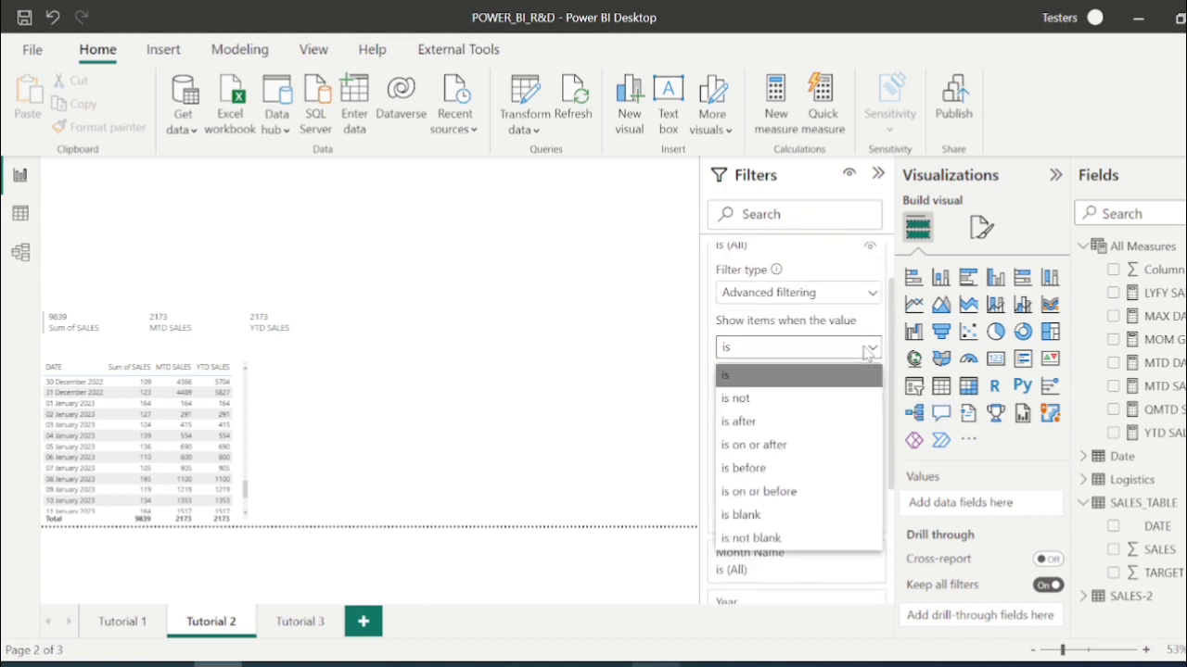
{"action": "left_click", "coordinate": [770, 445]}
{"action": "left_click", "coordinate": [741, 374]}
{"action": "type", "text": "01-01"}
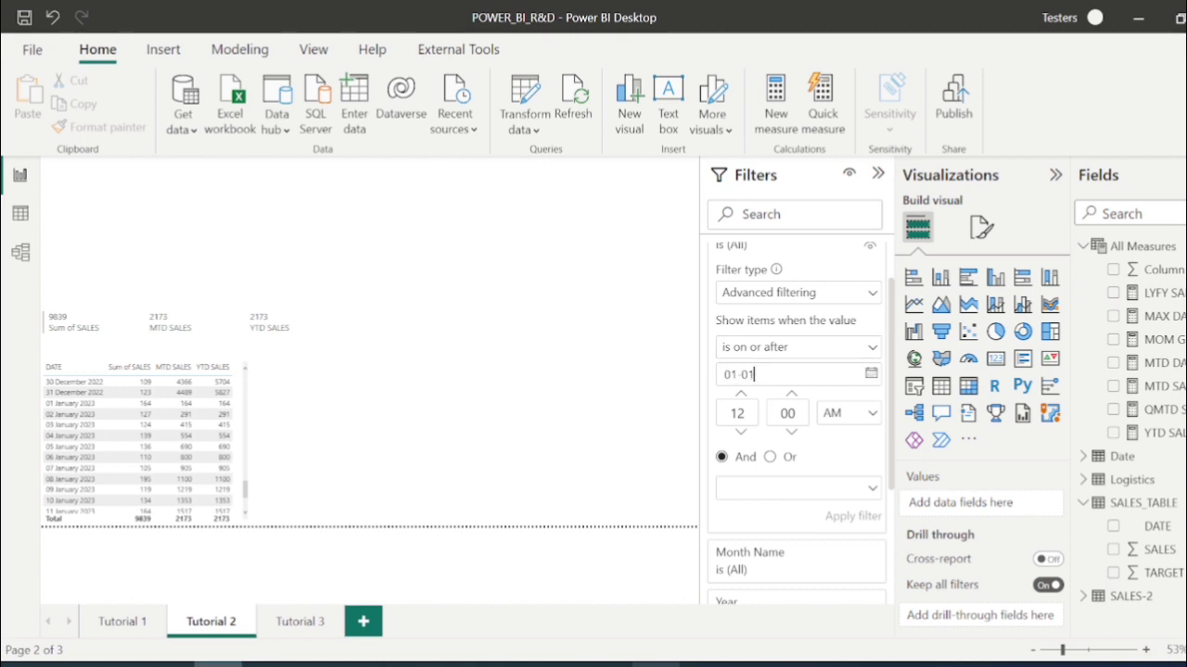
{"action": "type", "text": "-2023"}
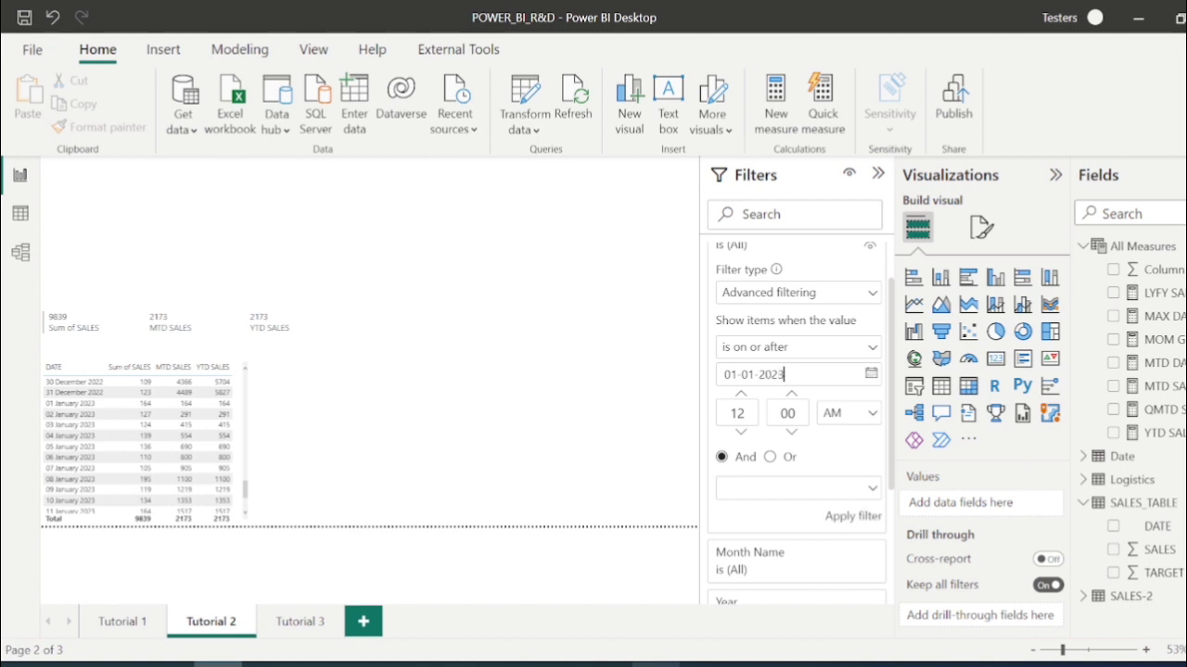
{"action": "left_click", "coordinate": [816, 491]}
{"action": "left_click", "coordinate": [766, 412]}
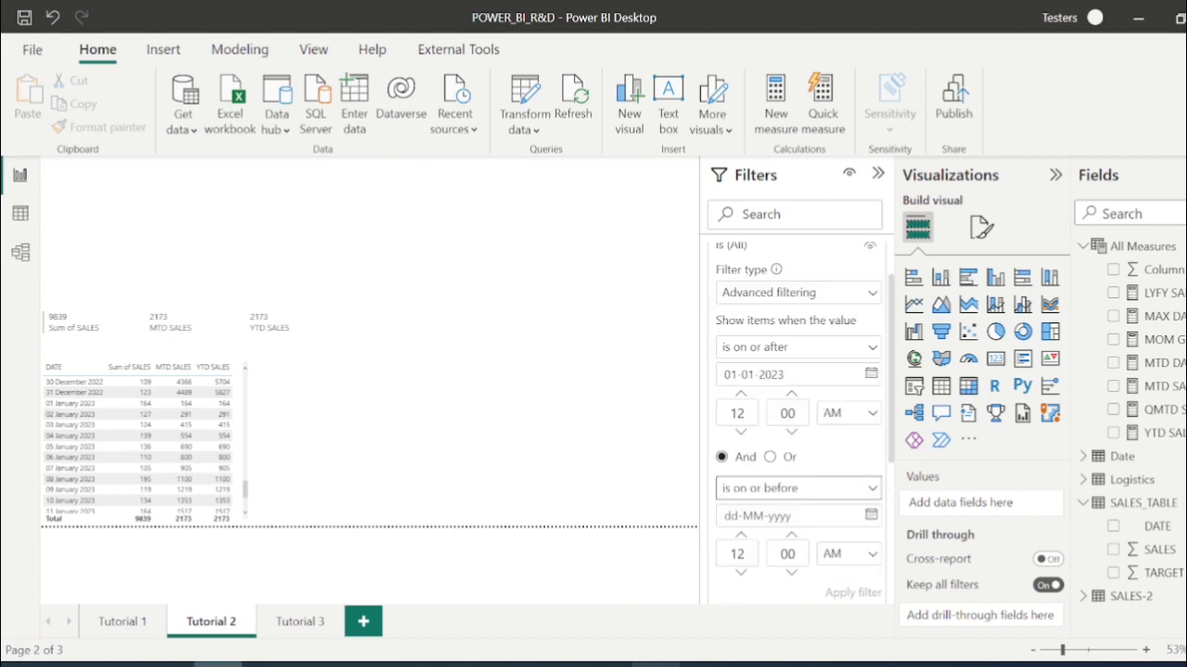
Look up the last date available in the Date table's Date column without filtering it.
{"action": "left_click", "coordinate": [20, 213]}
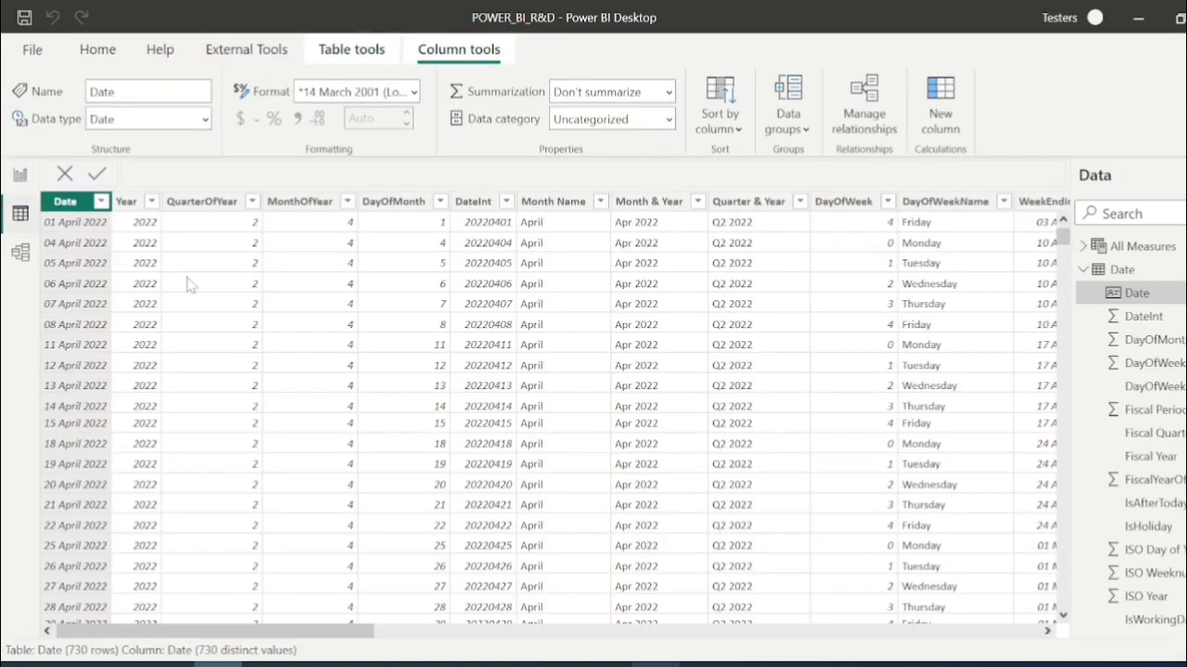
{"action": "left_click", "coordinate": [101, 201]}
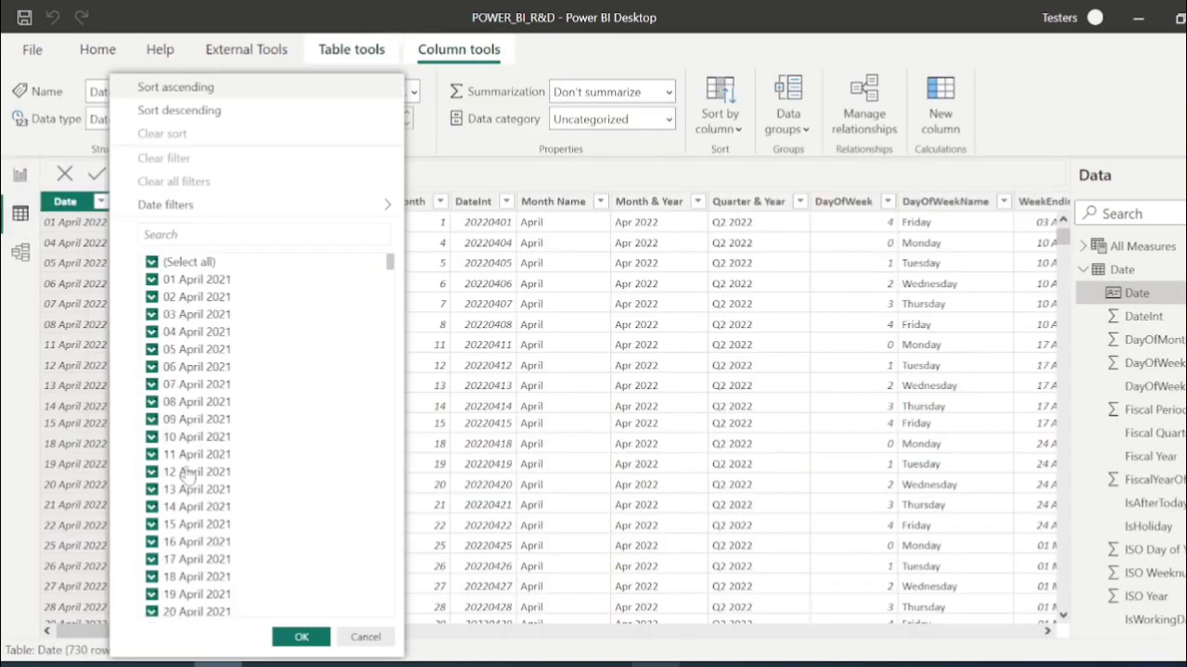
{"action": "scroll", "coordinate": [186, 464], "scroll_direction": "down", "scroll_amount": 20}
{"action": "scroll", "coordinate": [185, 473], "scroll_direction": "down", "scroll_amount": 20}
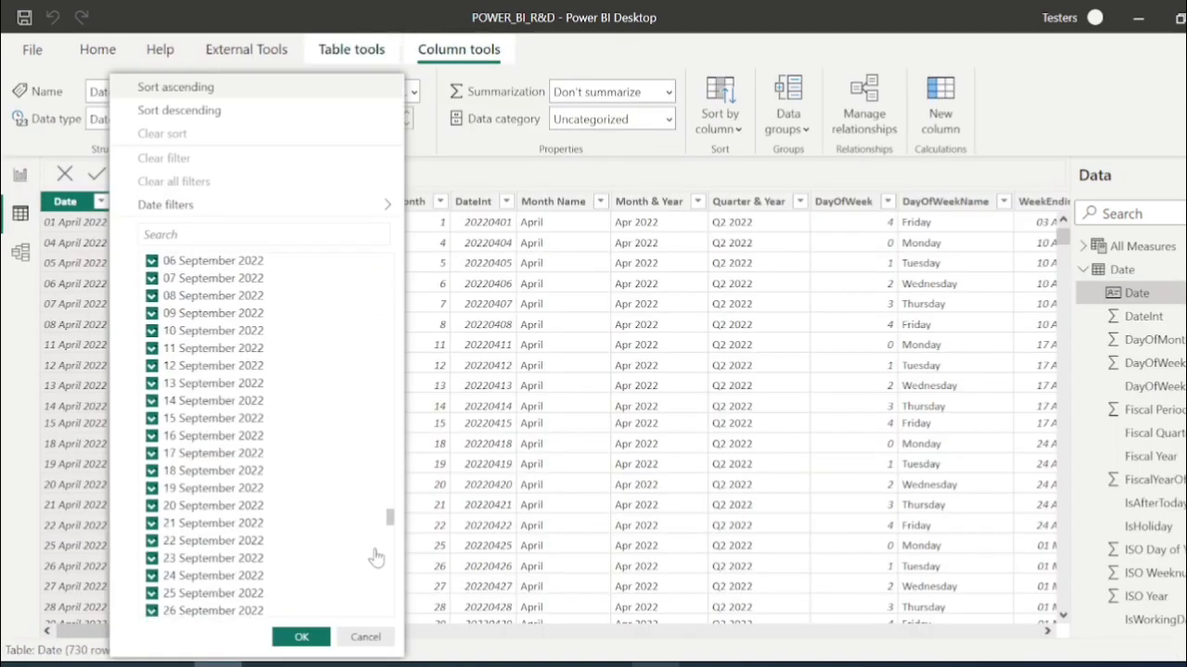
{"action": "left_click_drag", "start_coordinate": [391, 522], "coordinate": [393, 648]}
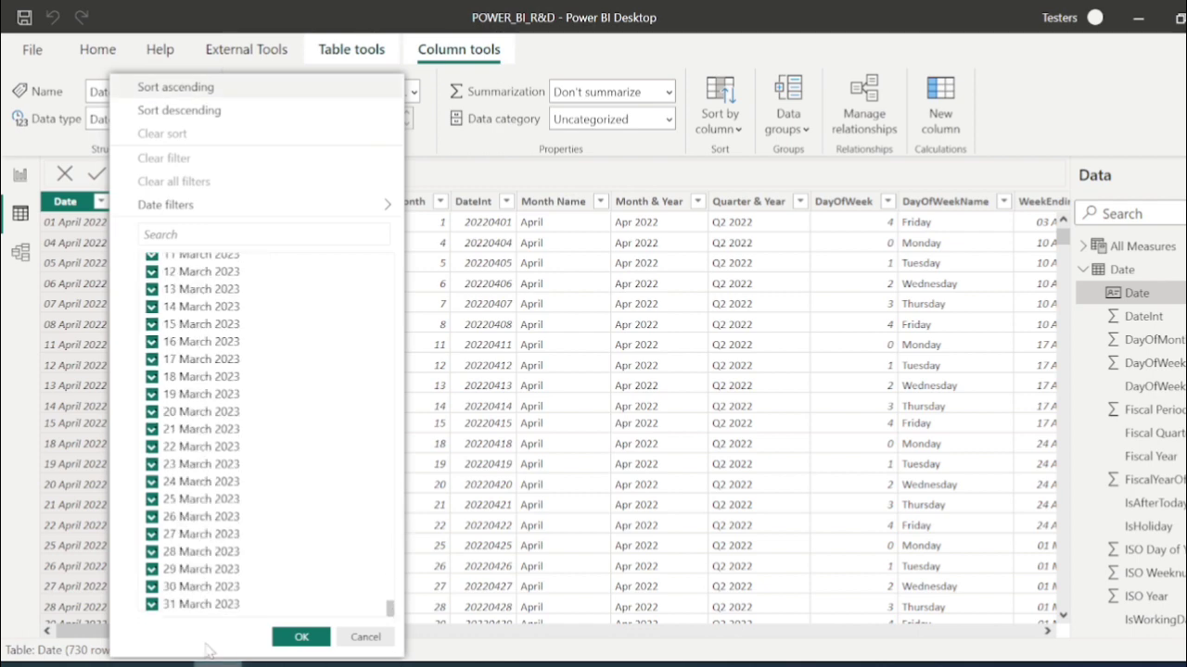
{"action": "left_click", "coordinate": [364, 637]}
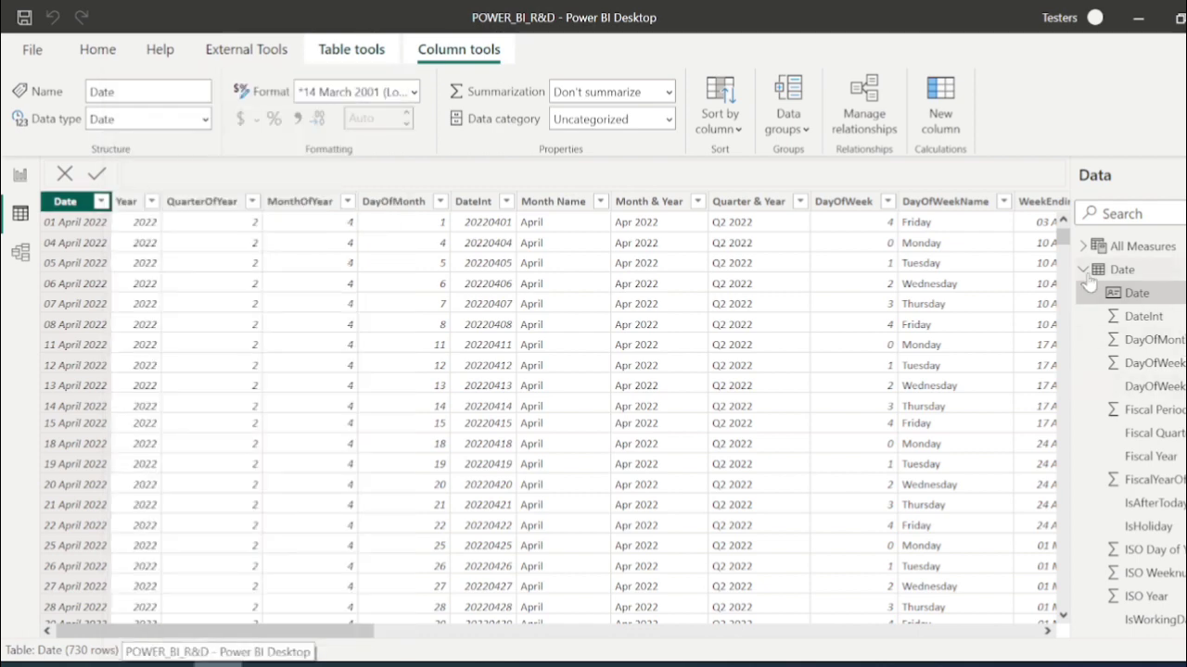
Look up the last date available in SALES_TABLE's DATE column and return to the report page.
{"action": "left_click", "coordinate": [1083, 270]}
{"action": "left_click", "coordinate": [1136, 320]}
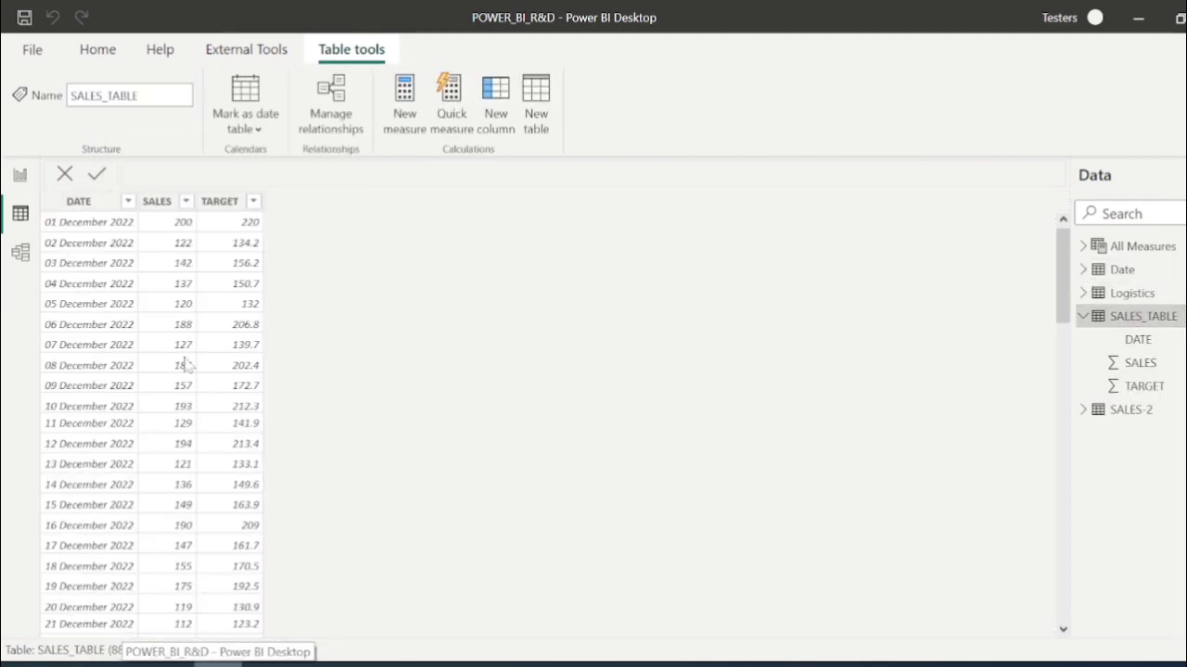
{"action": "left_click", "coordinate": [128, 202]}
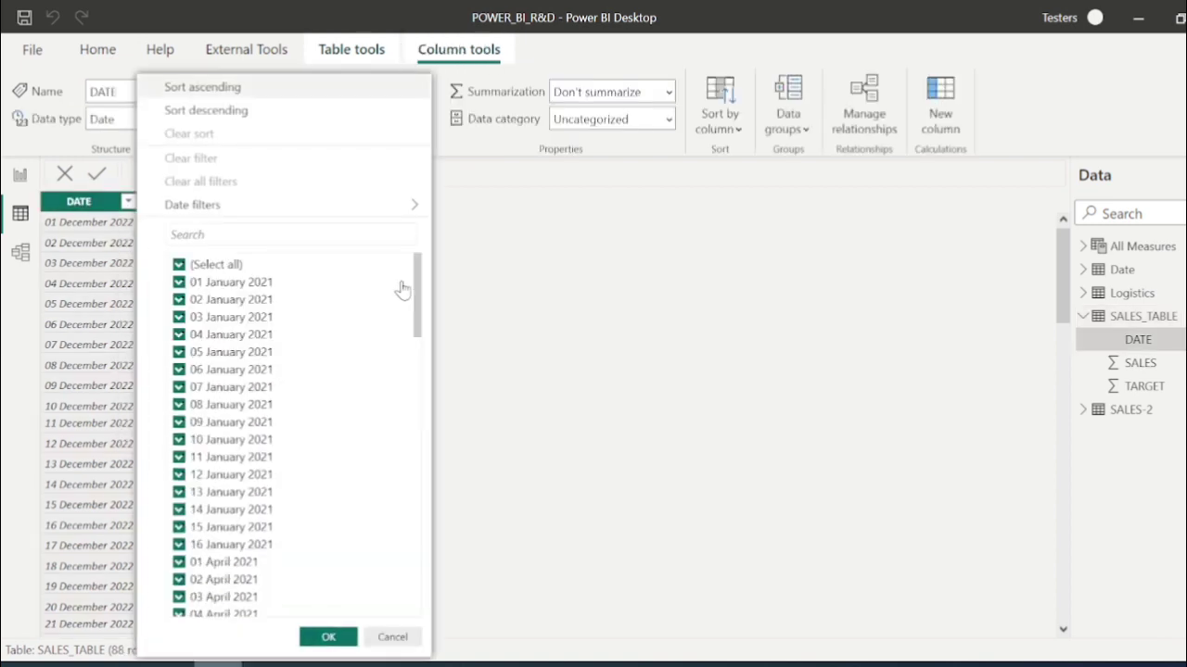
{"action": "left_click_drag", "start_coordinate": [418, 283], "coordinate": [399, 640]}
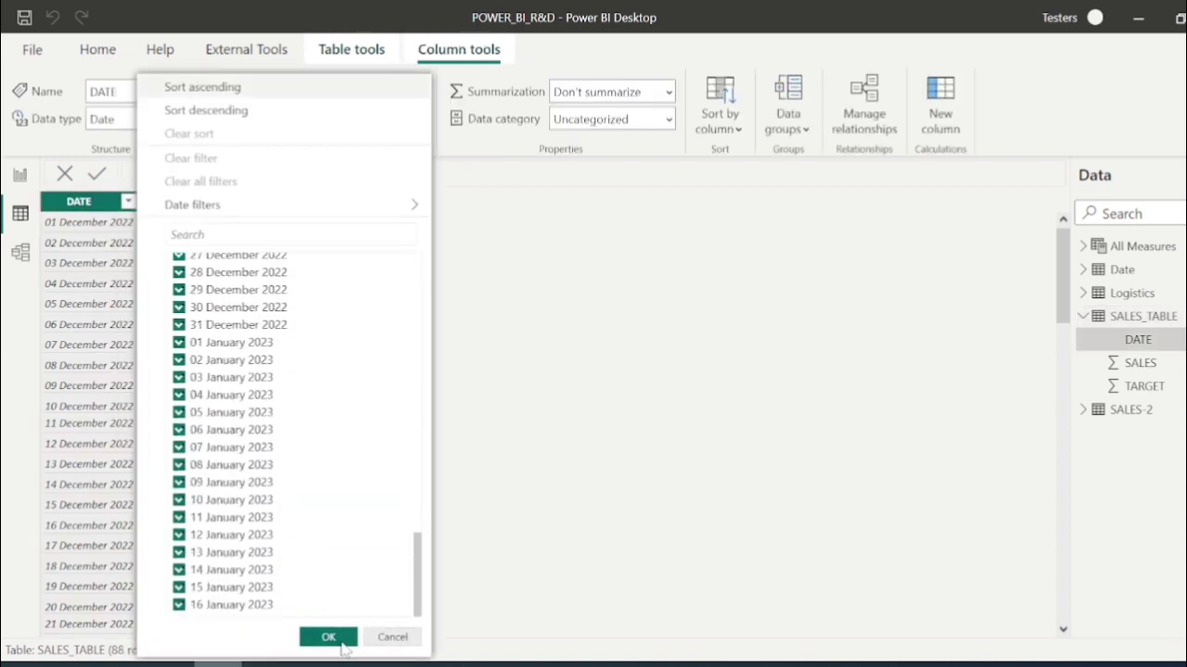
{"action": "left_click", "coordinate": [334, 641]}
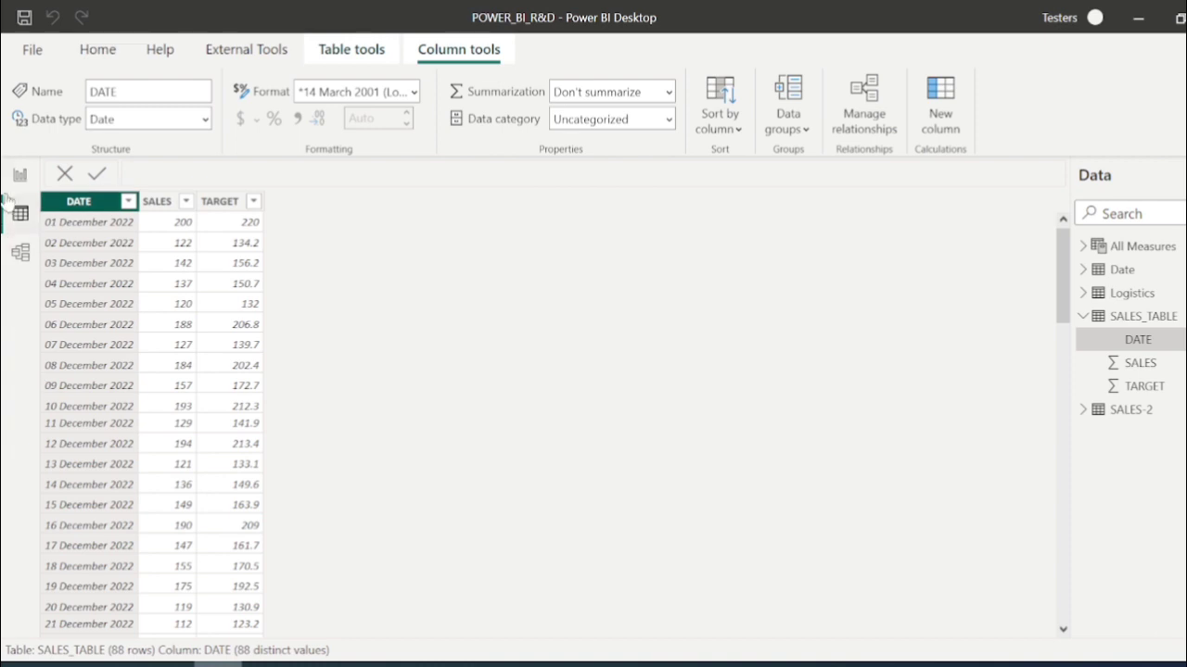
{"action": "left_click", "coordinate": [15, 181]}
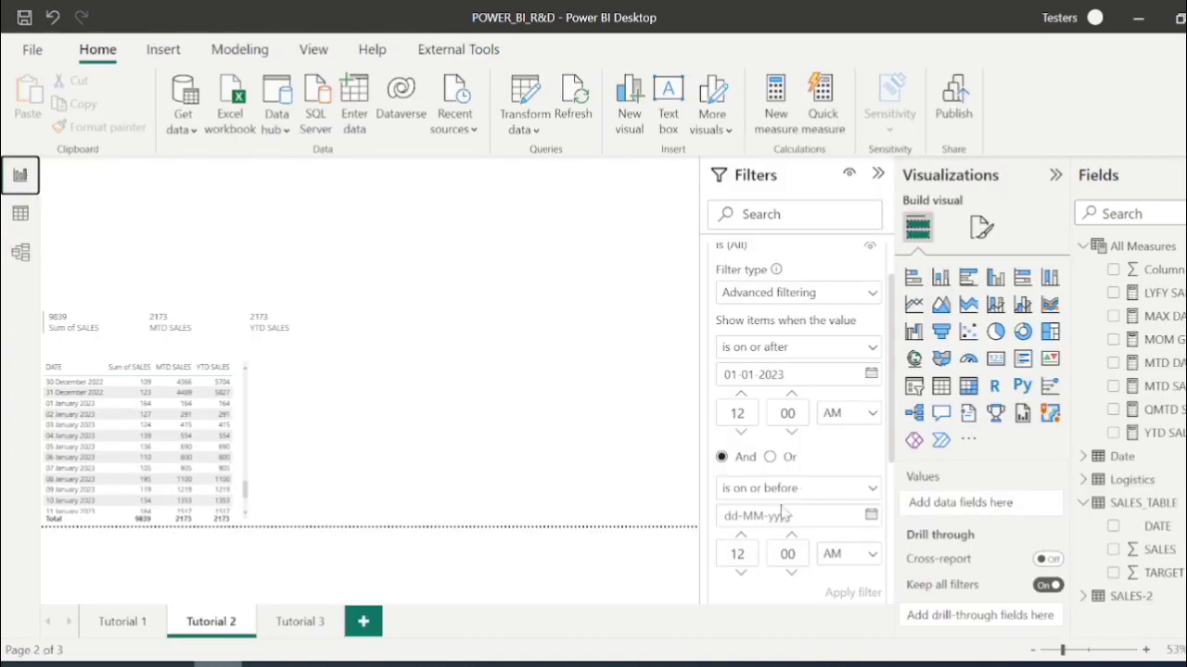
Set the page-level Date filter's on or before date to 16-01-2023 and apply the filter.
{"action": "type", "text": "16-"}
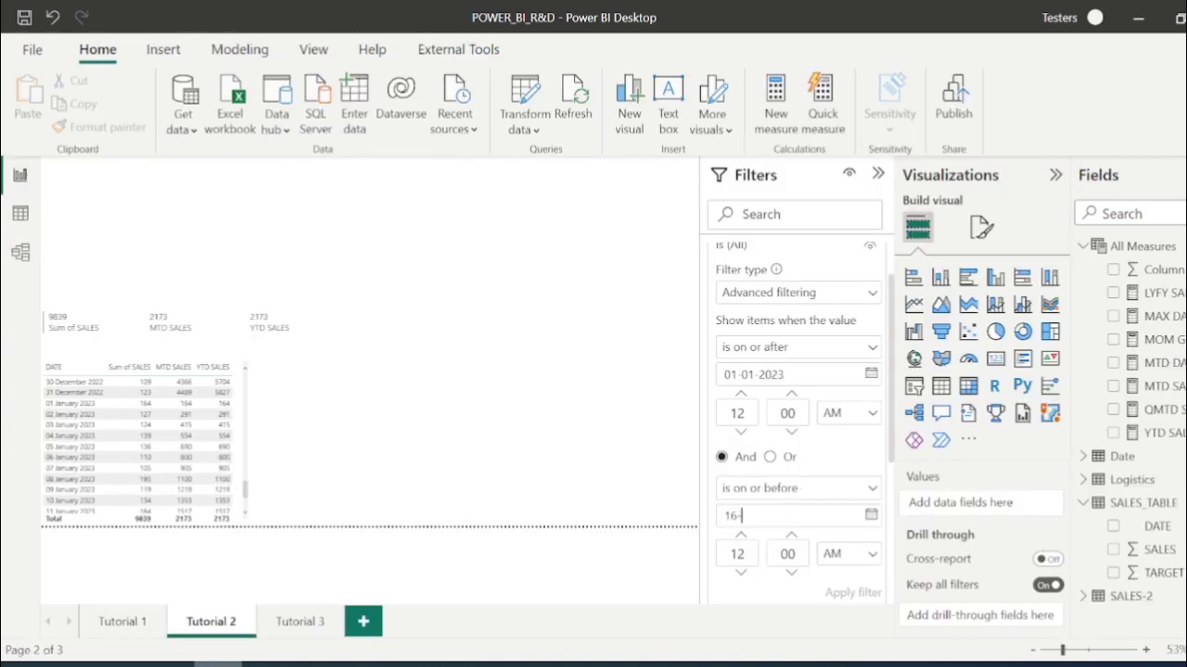
{"action": "type", "text": "01-2023"}
{"action": "left_click", "coordinate": [853, 593]}
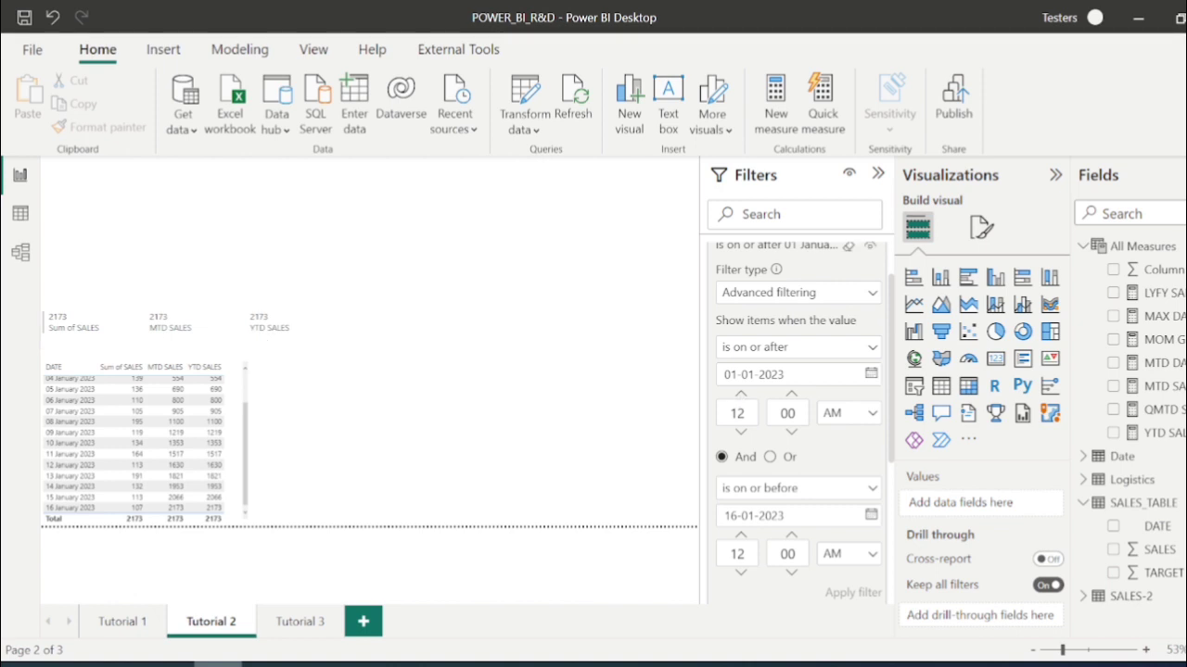
{"action": "scroll", "coordinate": [776, 399], "scroll_direction": "up", "scroll_amount": 1}
{"action": "scroll", "coordinate": [766, 438], "scroll_direction": "down", "scroll_amount": 1}
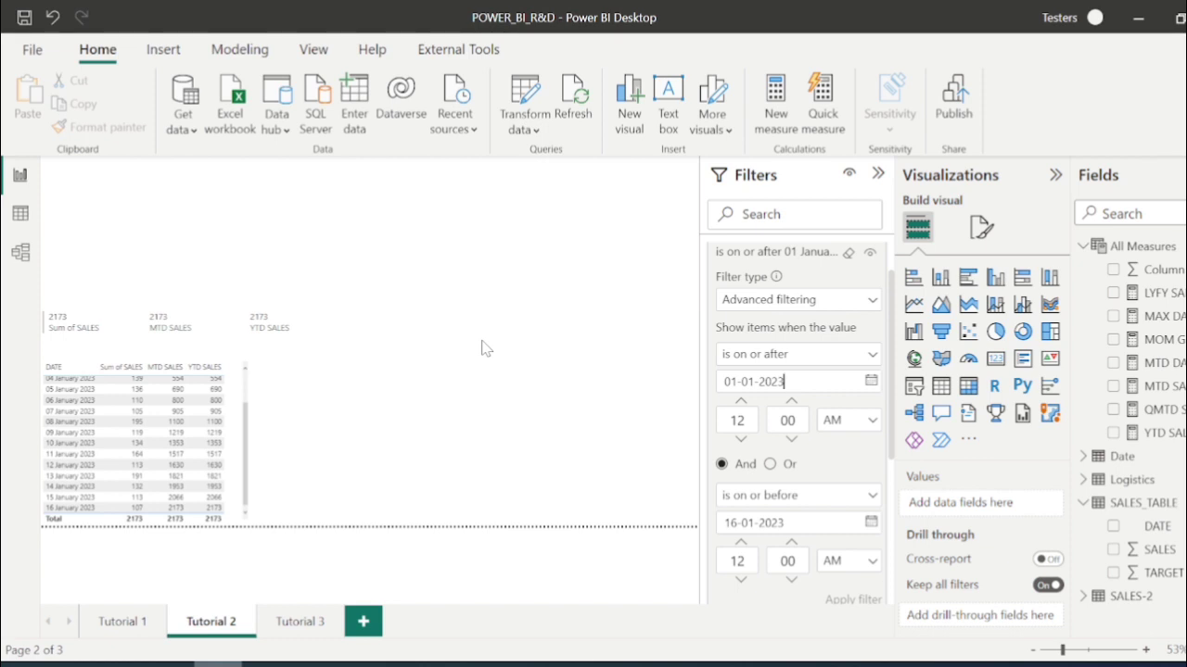
Shrink the sales card so its Sum of SALES, MTD SALES and YTD SALES values sit closer together.
{"action": "left_click", "coordinate": [315, 324]}
{"action": "left_click_drag", "start_coordinate": [341, 304], "coordinate": [313, 319]}
{"action": "left_click", "coordinate": [397, 349]}
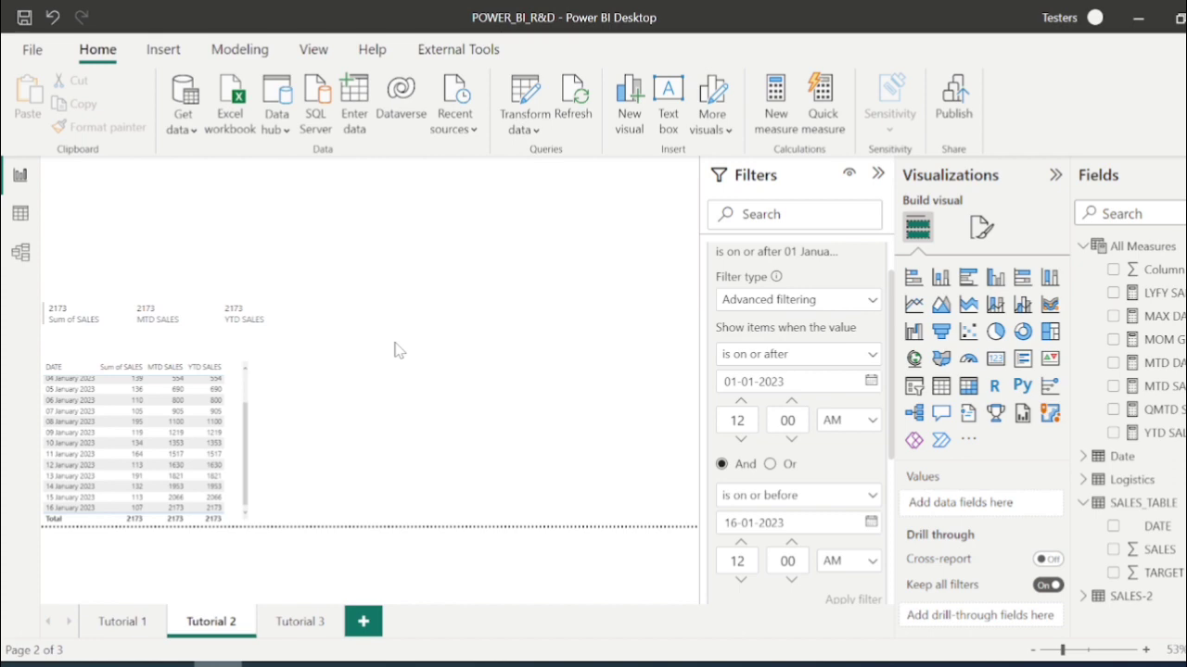
Check the table relationships and the last date in SALES_TABLE's DATE column, and return to the report's sales card.
{"action": "left_click", "coordinate": [21, 252]}
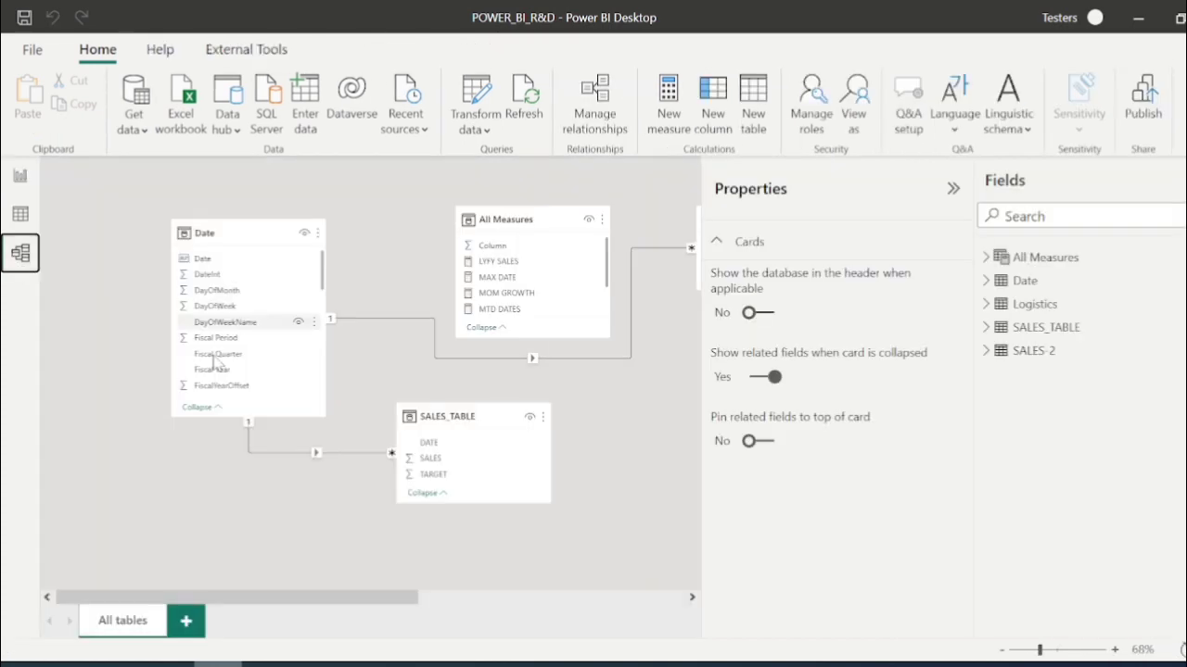
{"action": "left_click", "coordinate": [20, 213]}
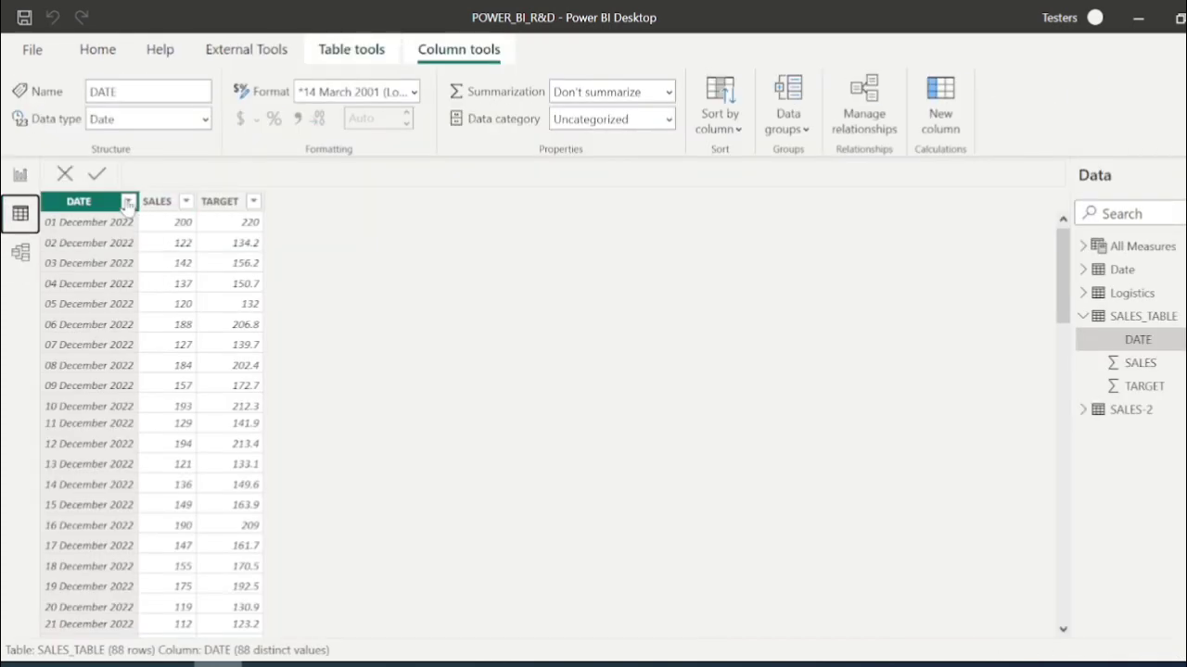
{"action": "left_click", "coordinate": [128, 202]}
{"action": "scroll", "coordinate": [232, 542], "scroll_direction": "down", "scroll_amount": 15}
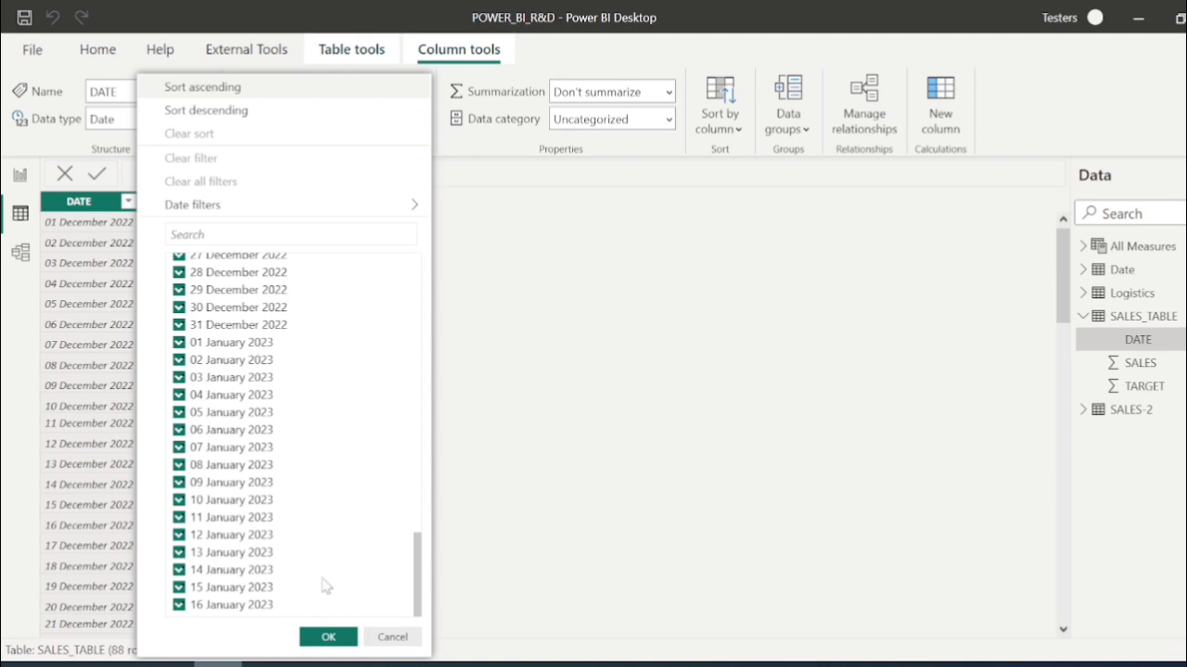
{"action": "left_click", "coordinate": [328, 638]}
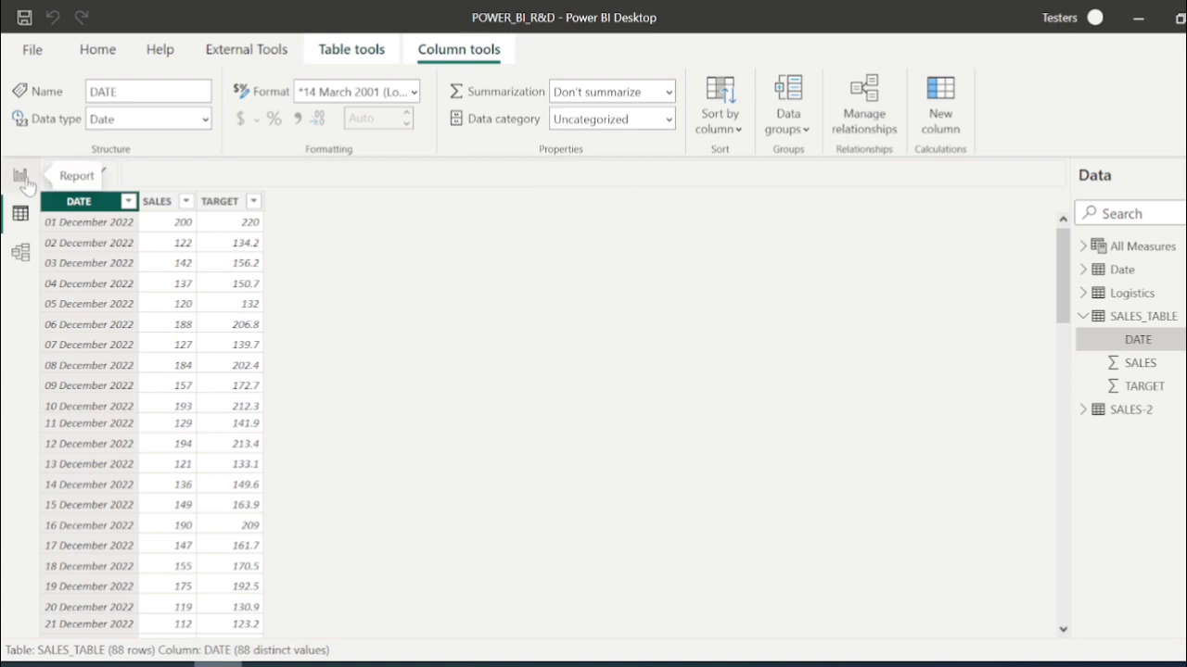
{"action": "left_click", "coordinate": [20, 175]}
{"action": "left_click", "coordinate": [302, 329]}
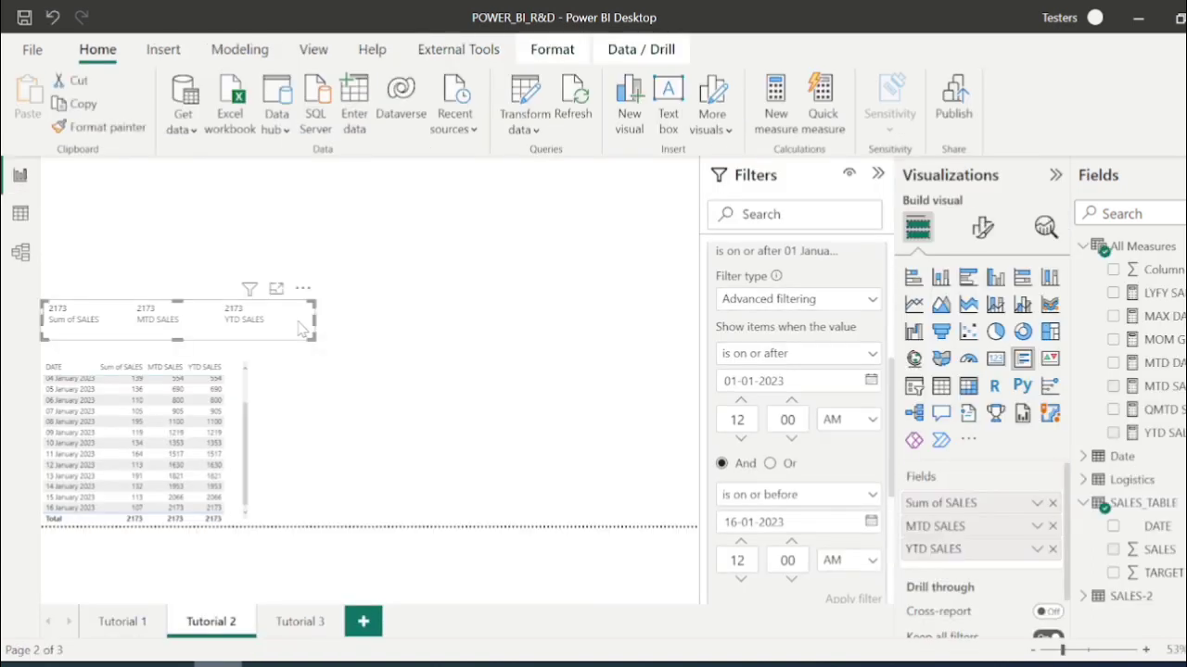
{"action": "left_click", "coordinate": [400, 341]}
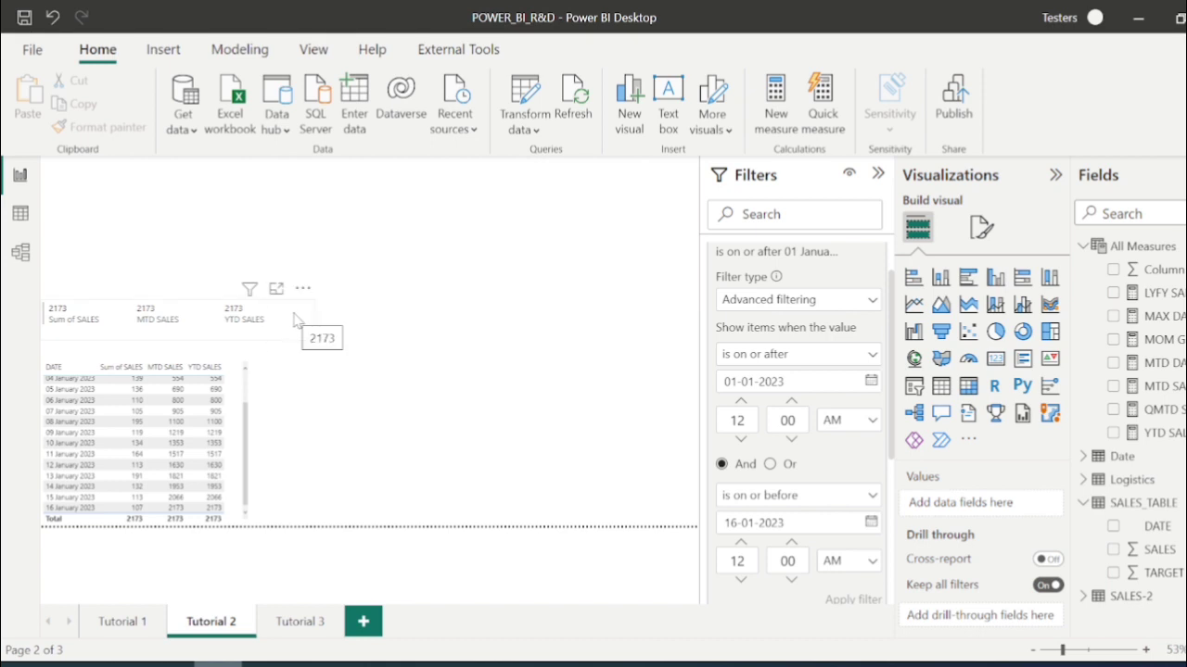
Add "31 March" as the year-end date of DATESYTD in the YTD SALES measure and commit the formula.
{"action": "left_click", "coordinate": [1082, 247]}
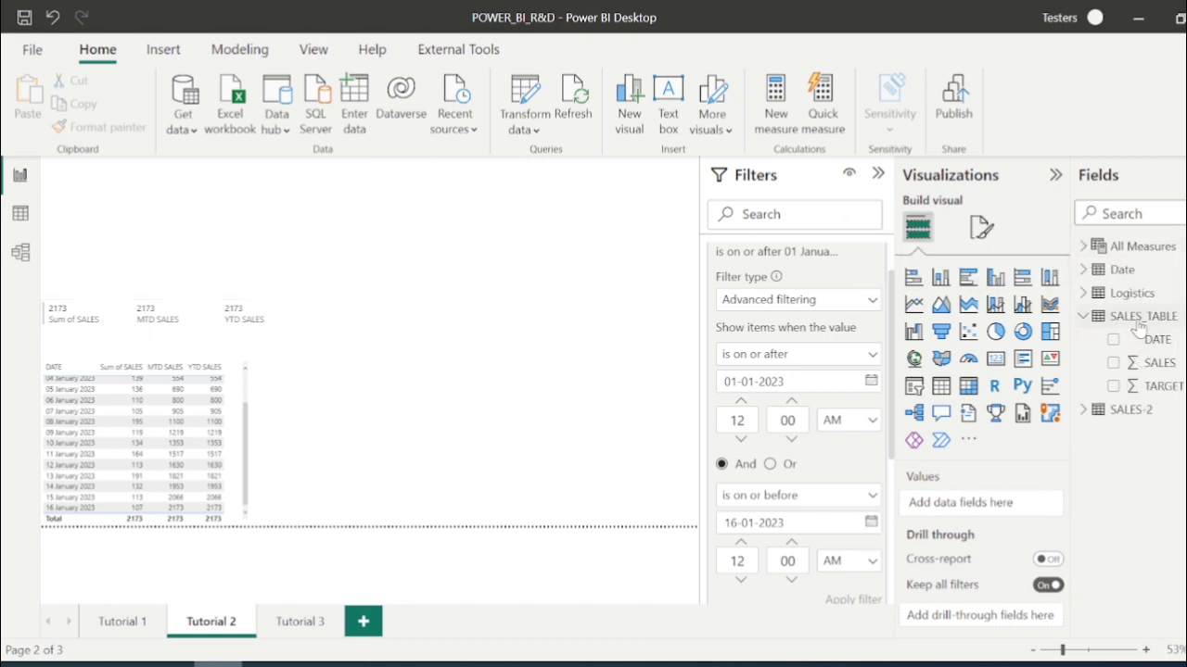
{"action": "left_click", "coordinate": [1084, 247]}
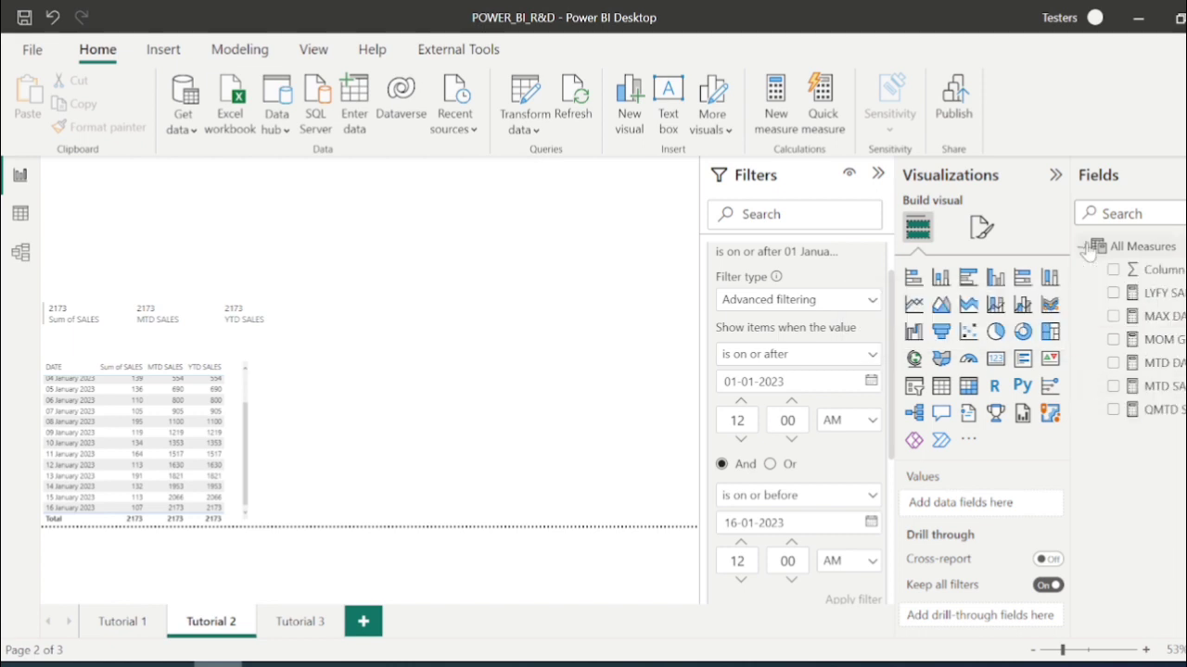
{"action": "left_click", "coordinate": [1164, 433]}
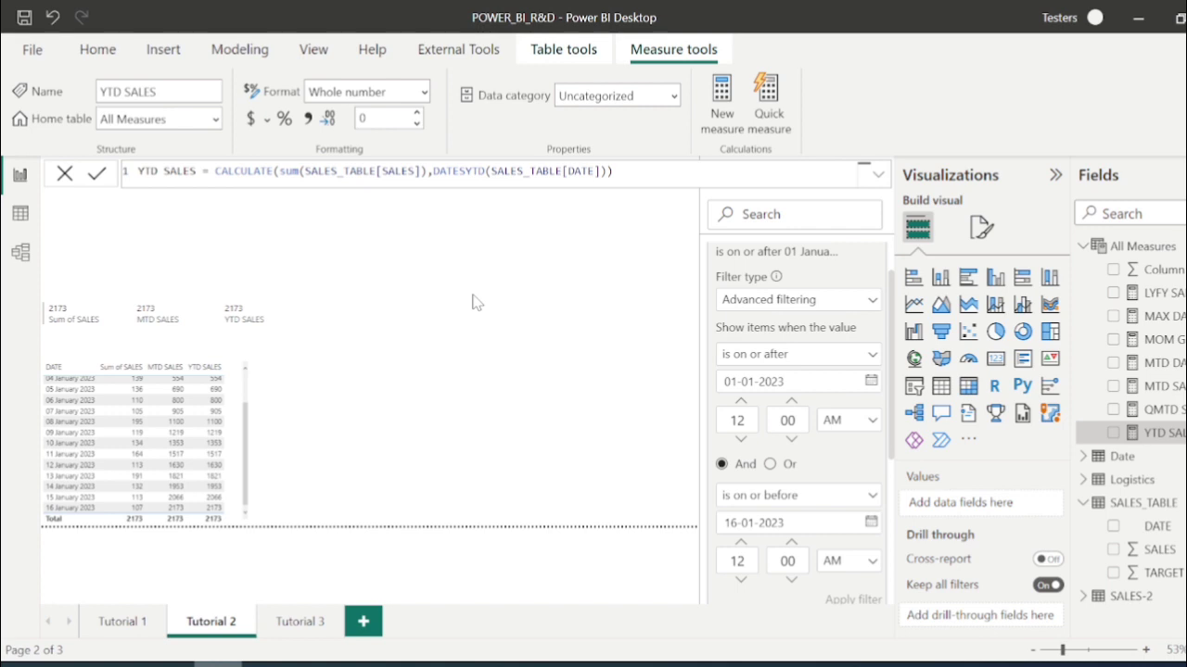
{"action": "key", "text": "BackSpace"}
{"action": "type", "text": ","}
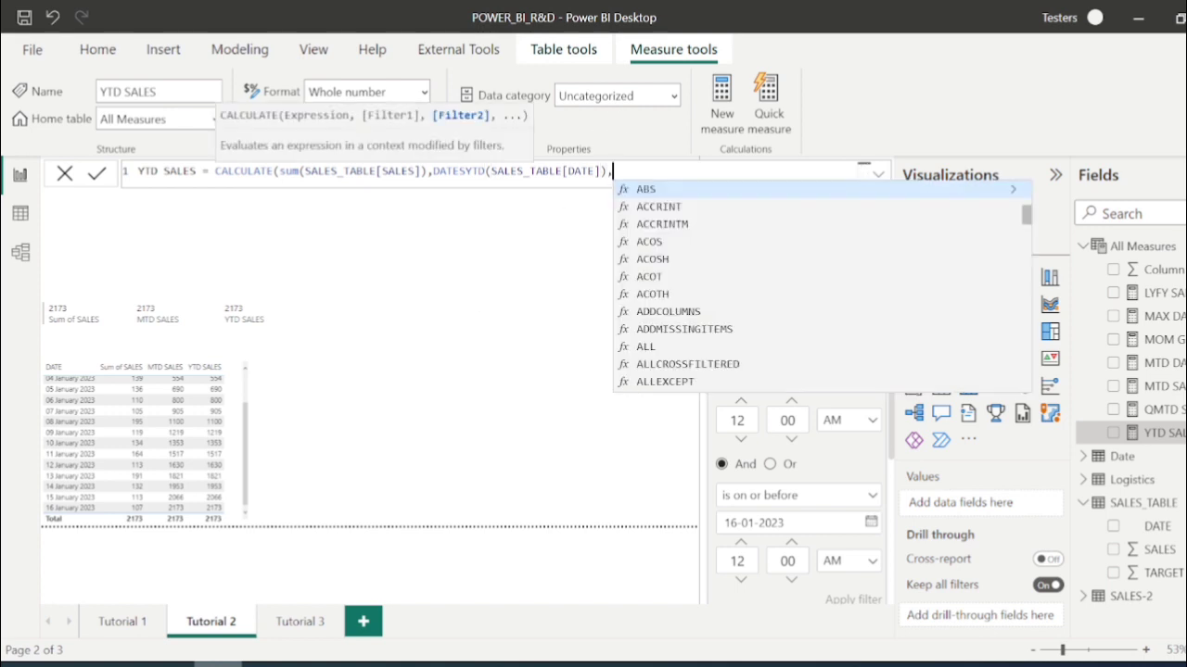
{"action": "key", "text": "BackSpace"}
{"action": "key", "text": "BackSpace"}
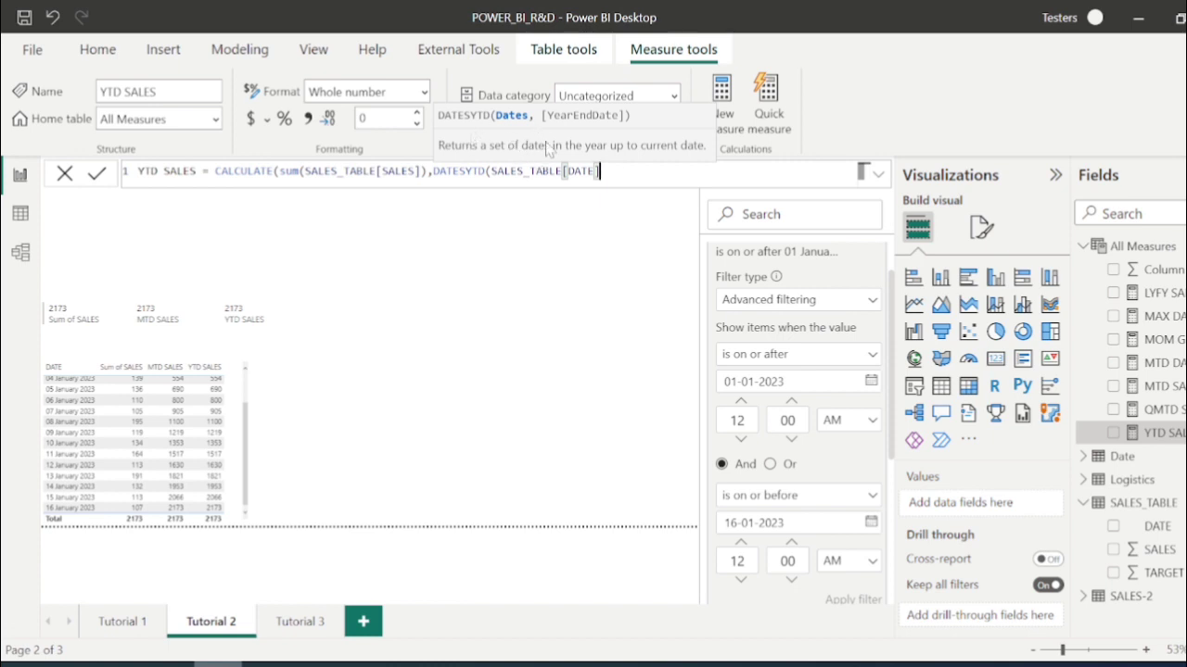
{"action": "type", "text": ","}
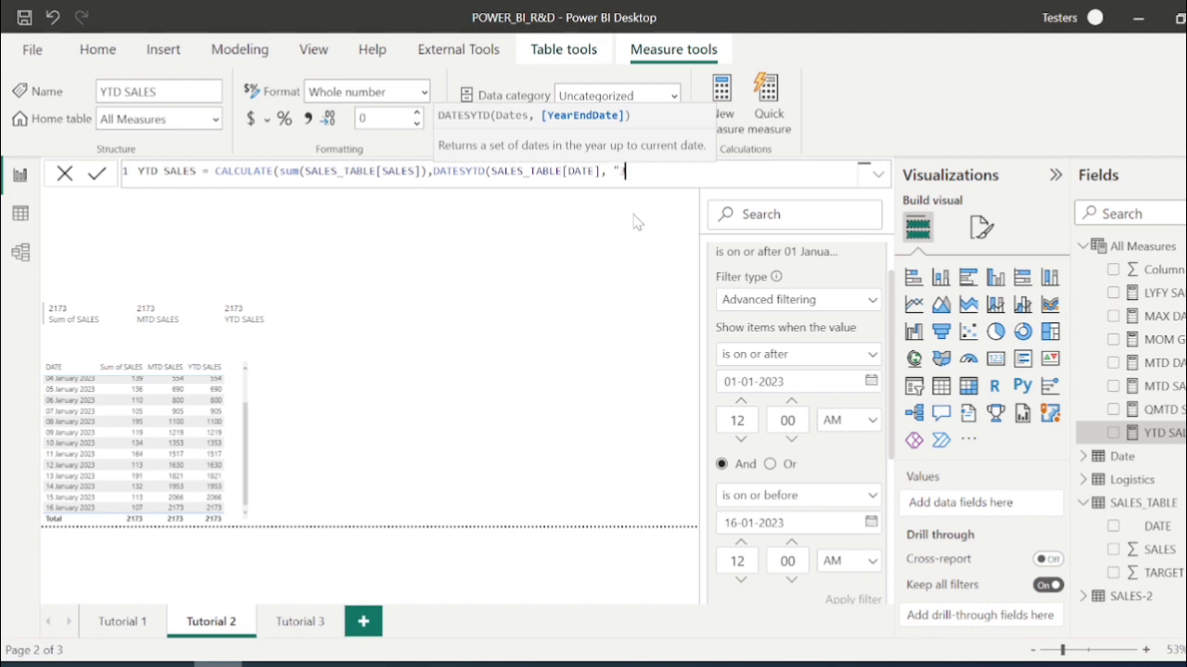
{"action": "type", "text": "\"31 March\"))"}
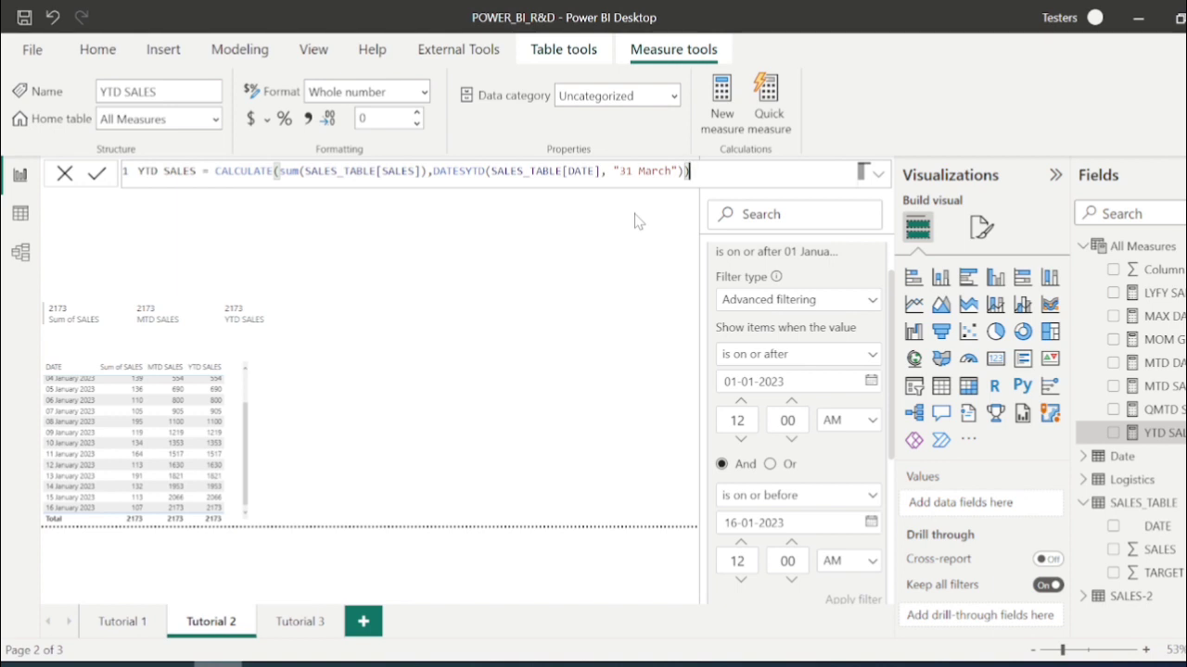
{"action": "key", "text": "Return"}
{"action": "left_click", "coordinate": [287, 326]}
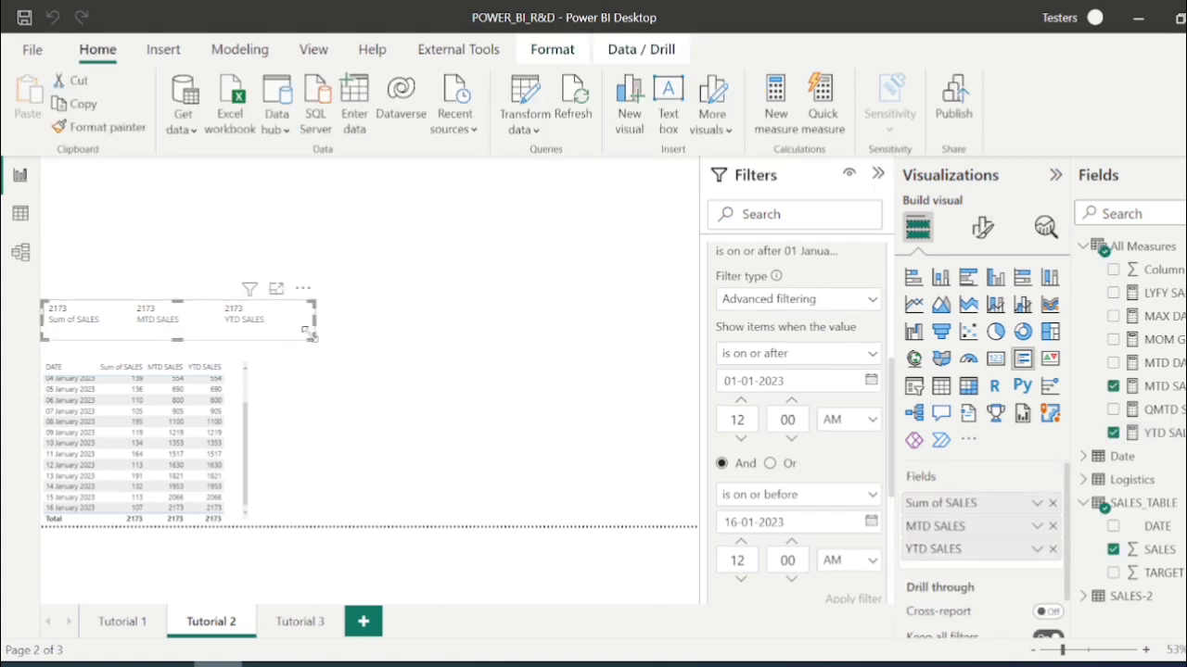
{"action": "left_click", "coordinate": [410, 348]}
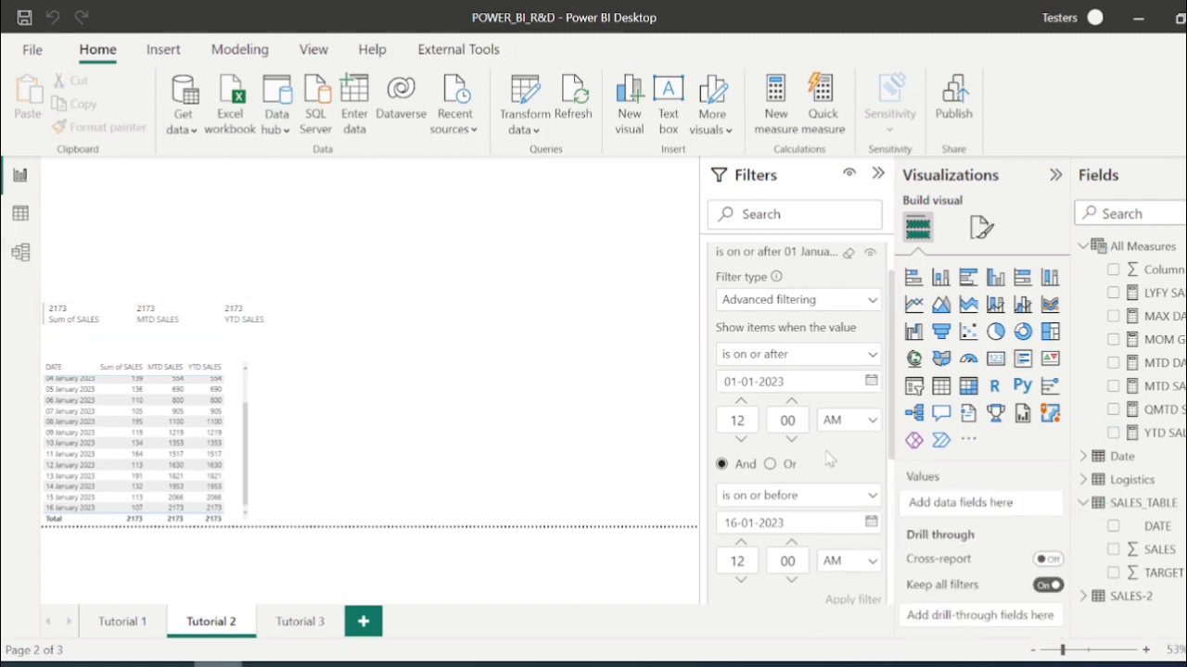
Change the page-level Date filter's on or after date to 01-04-2022 and apply the filter.
{"action": "key", "text": "BackSpace"}
{"action": "type", "text": "2"}
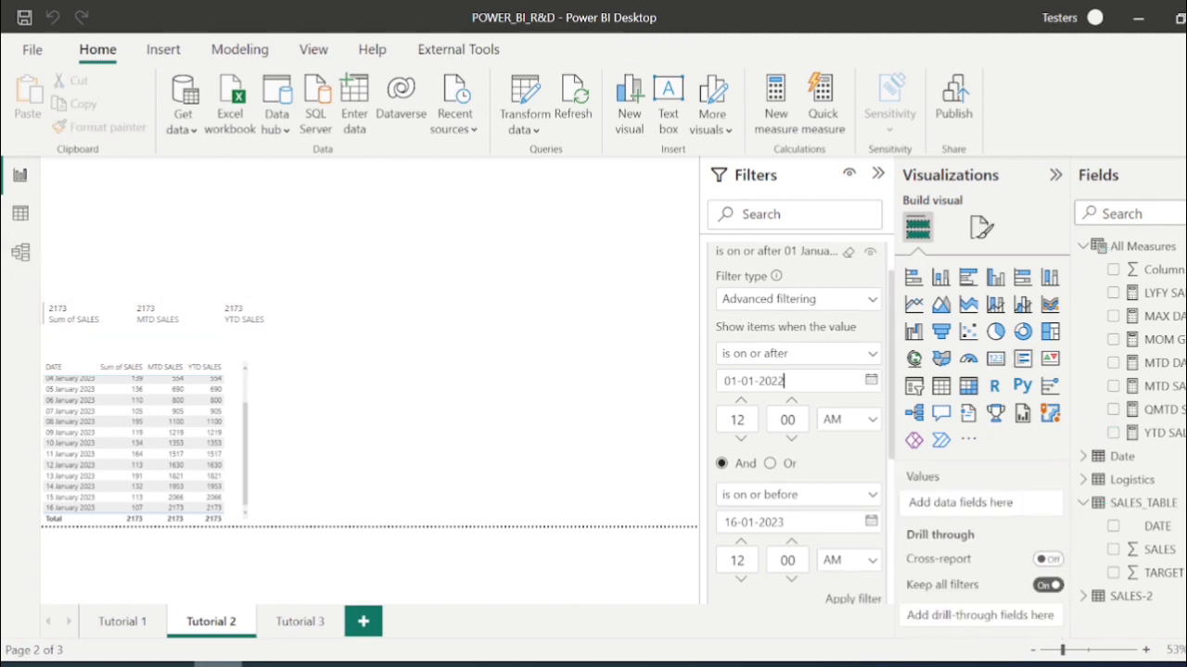
{"action": "key", "text": "BackSpace"}
{"action": "type", "text": "4"}
{"action": "scroll", "coordinate": [797, 422], "scroll_direction": "down", "scroll_amount": 1}
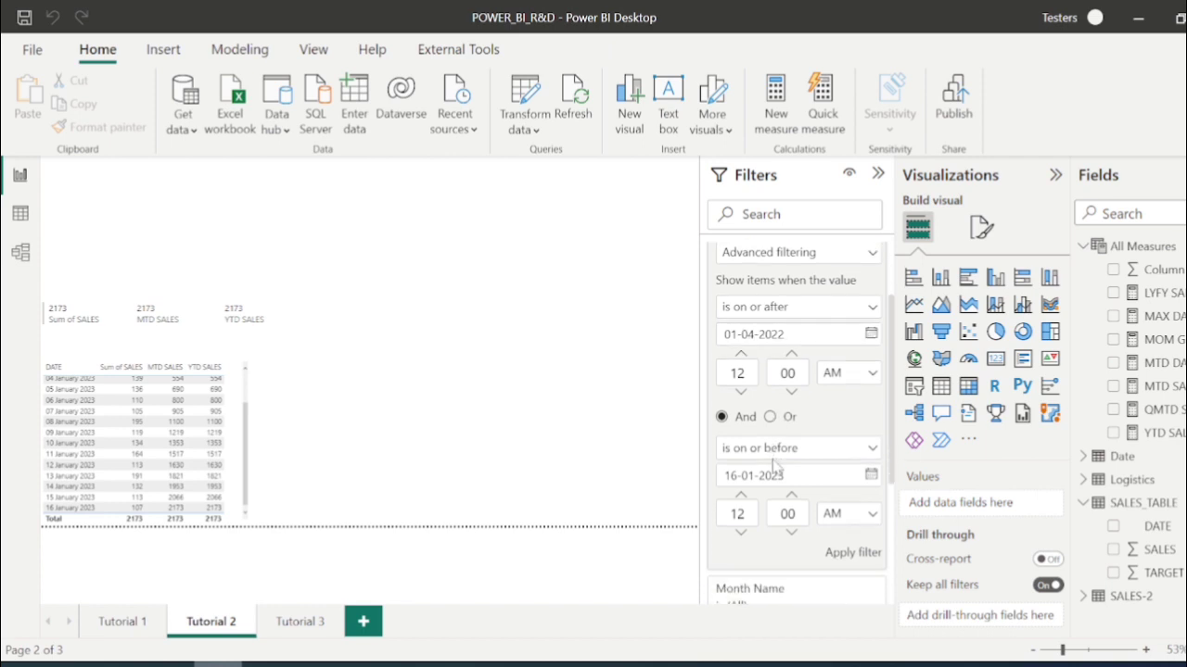
{"action": "left_click", "coordinate": [850, 560]}
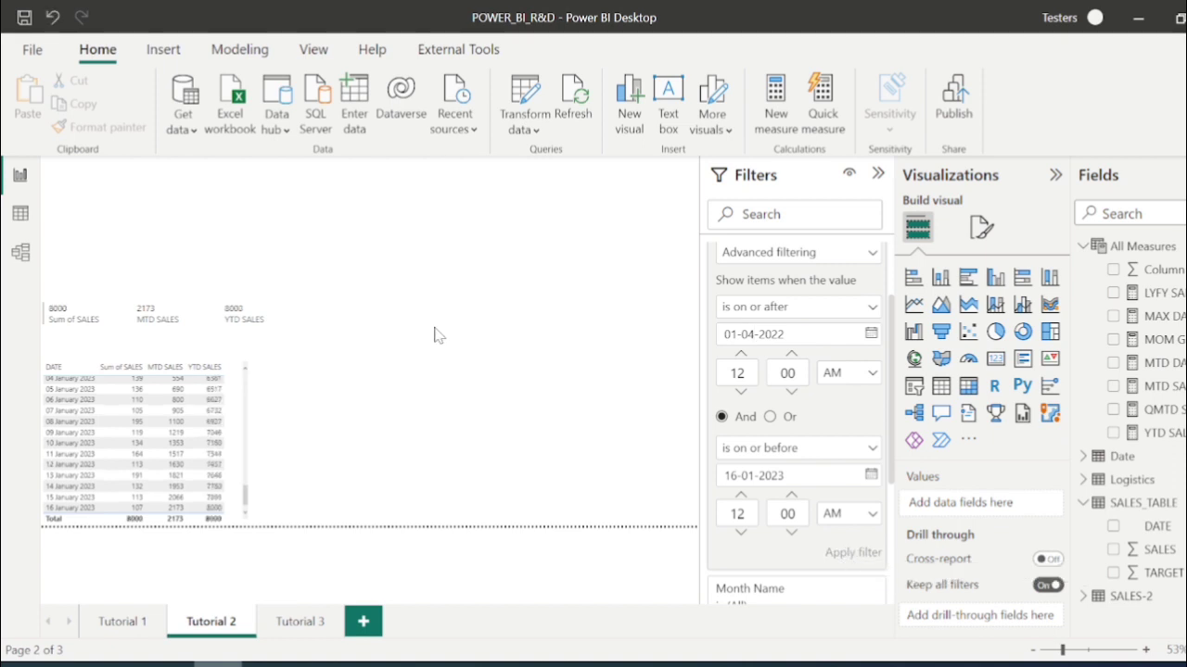
Compare the sales card's values with the Date filter's range and the YTD SALES formula.
{"action": "left_click", "coordinate": [290, 325]}
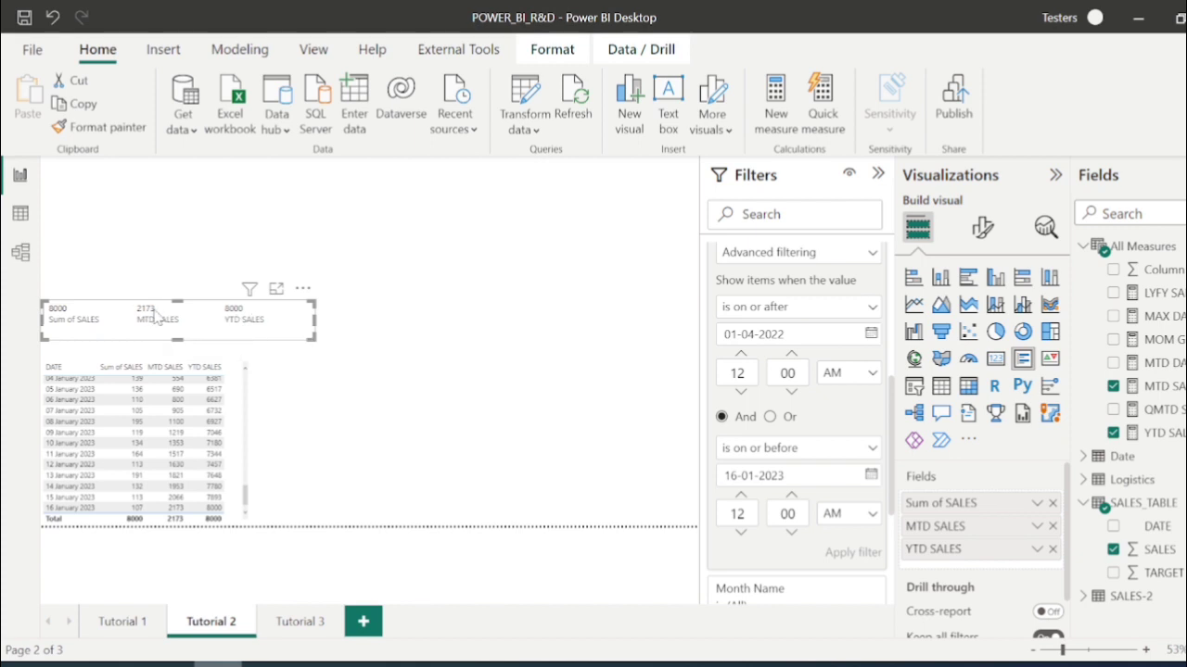
{"action": "scroll", "coordinate": [813, 412], "scroll_direction": "up", "scroll_amount": 3}
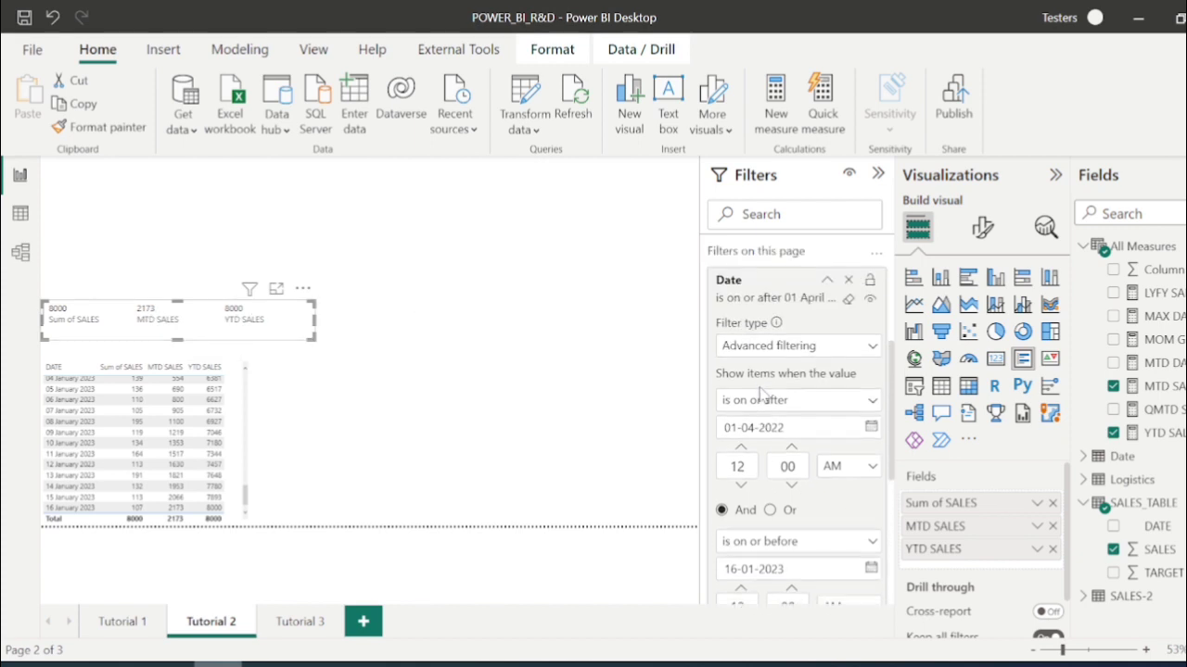
{"action": "scroll", "coordinate": [760, 394], "scroll_direction": "down", "scroll_amount": 2}
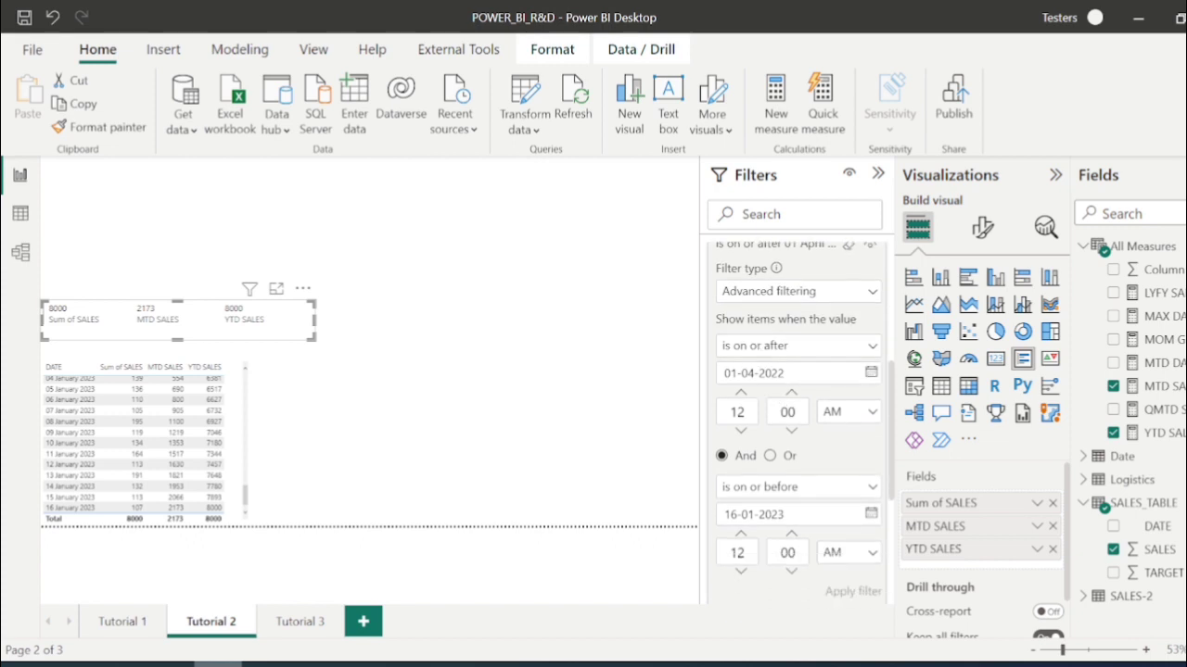
{"action": "scroll", "coordinate": [788, 464], "scroll_direction": "down", "scroll_amount": 1}
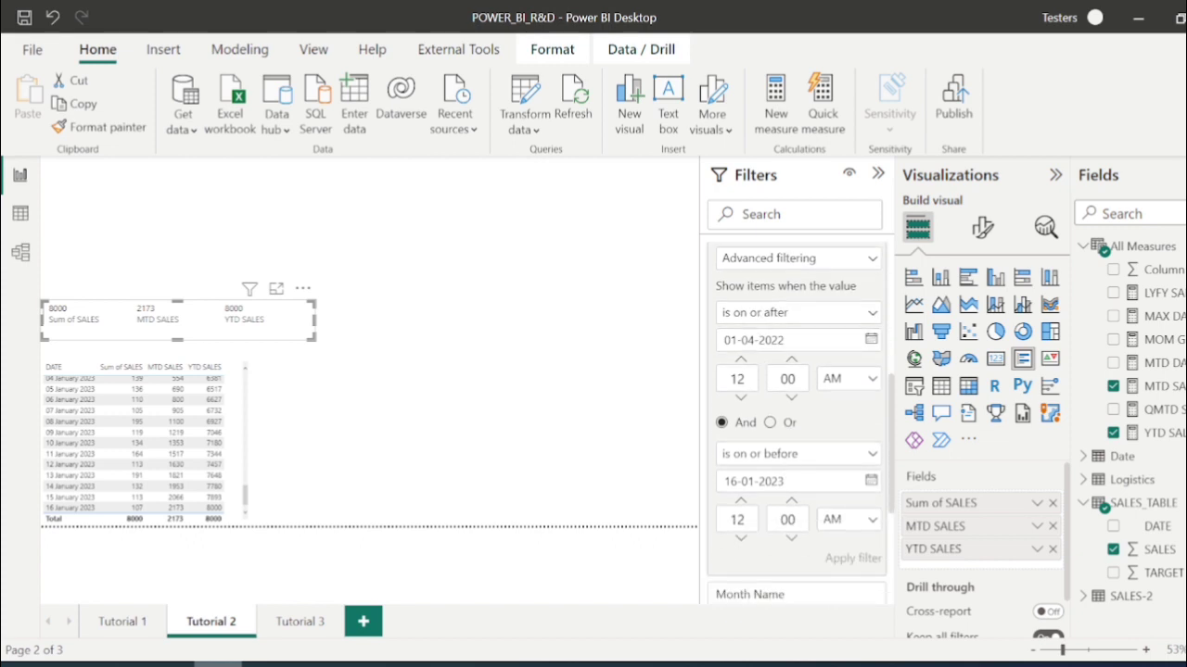
{"action": "left_click", "coordinate": [583, 410]}
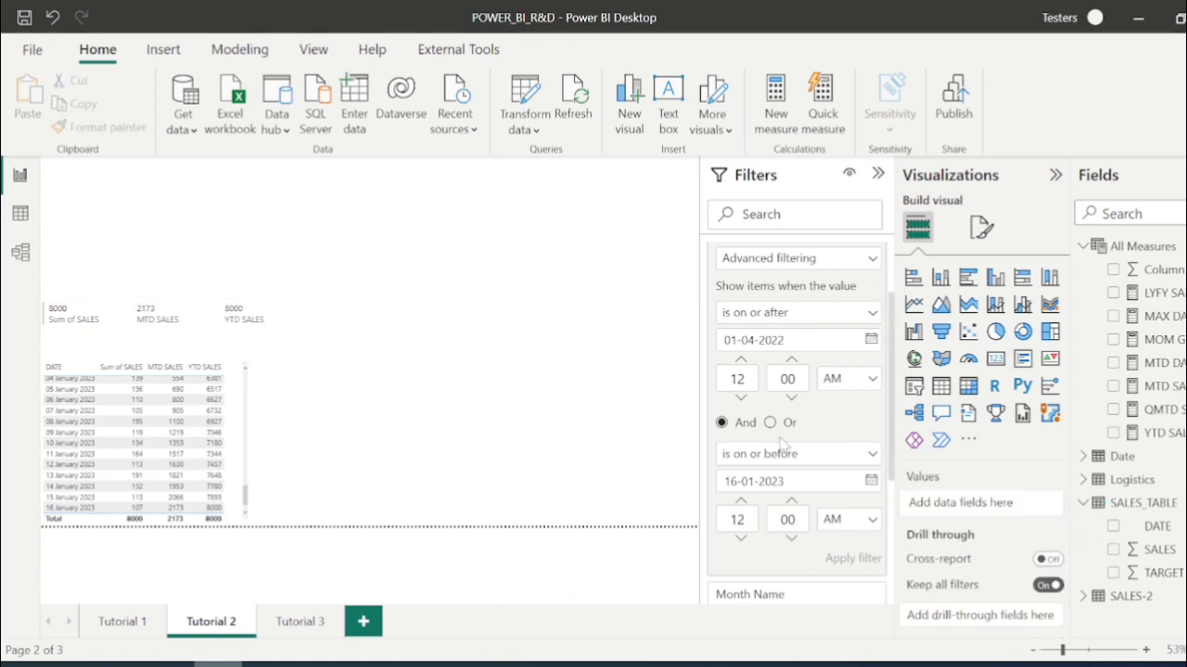
{"action": "left_click", "coordinate": [1170, 433]}
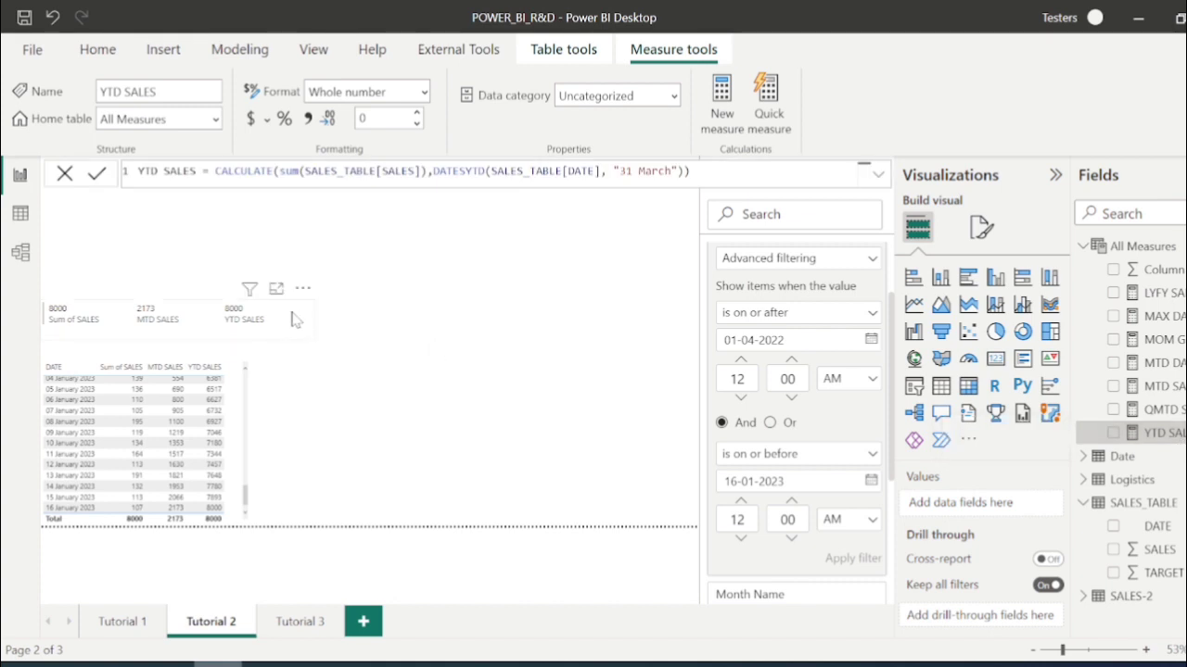
{"action": "left_click", "coordinate": [405, 323]}
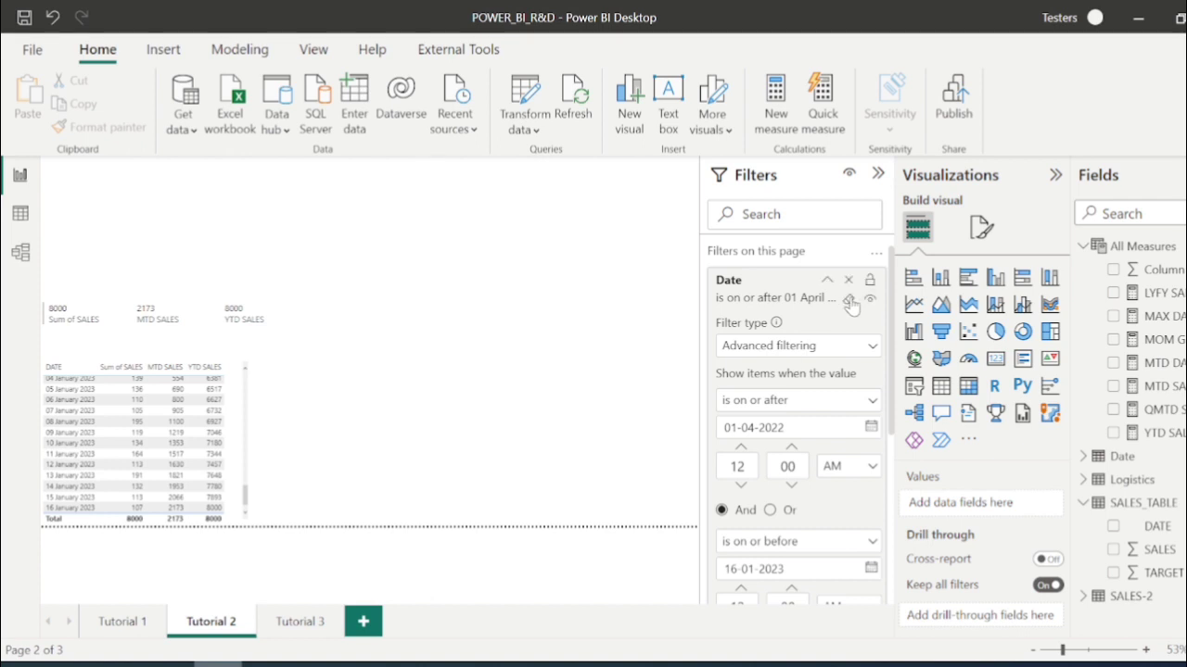
Clear the page-level Date filter's conditions.
{"action": "left_click", "coordinate": [848, 279]}
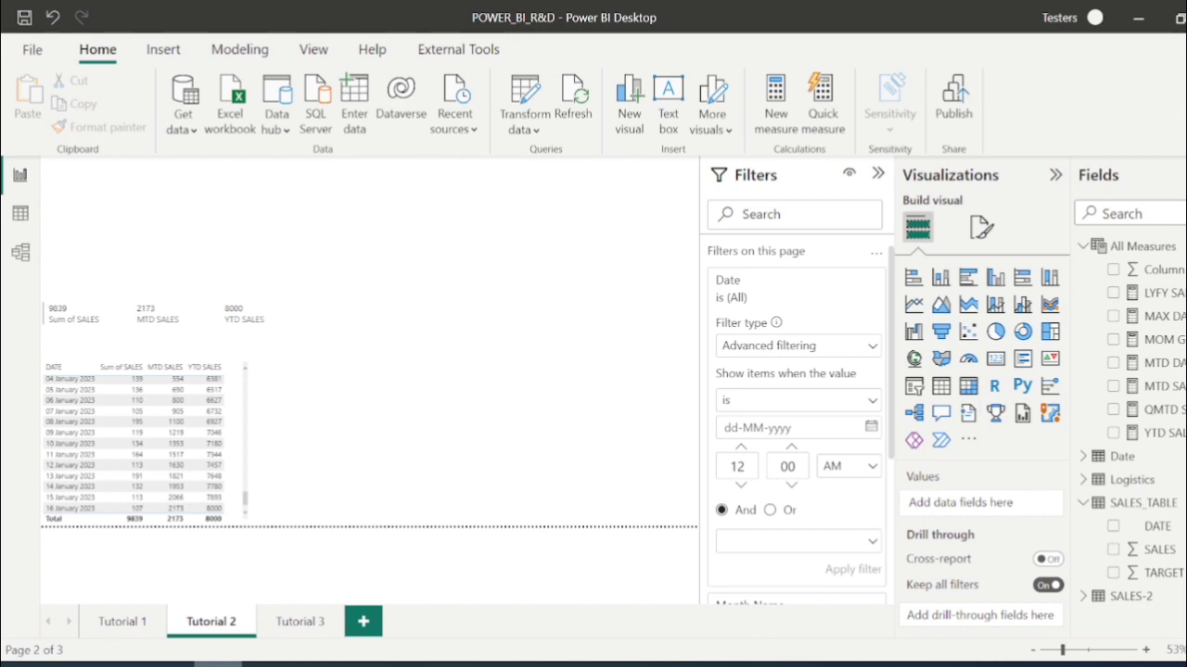
Review the QMTD SALES and YTD SALES formulas without editing them, and collapse the All Measures table.
{"action": "left_click", "coordinate": [1159, 409]}
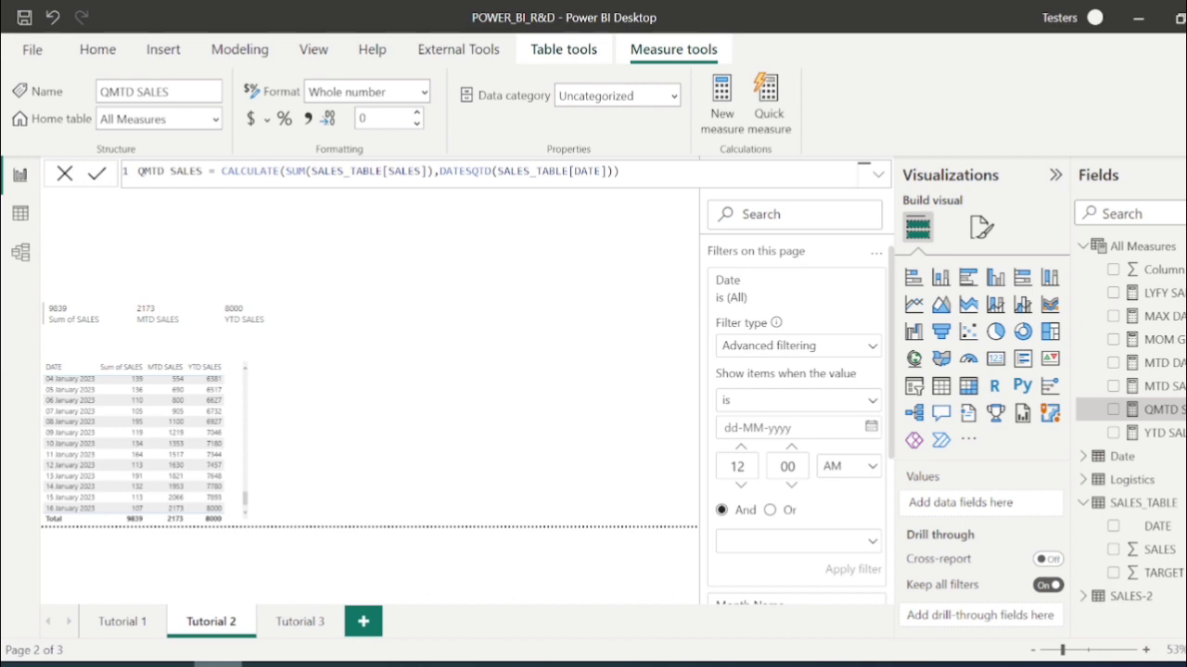
{"action": "left_click", "coordinate": [620, 172]}
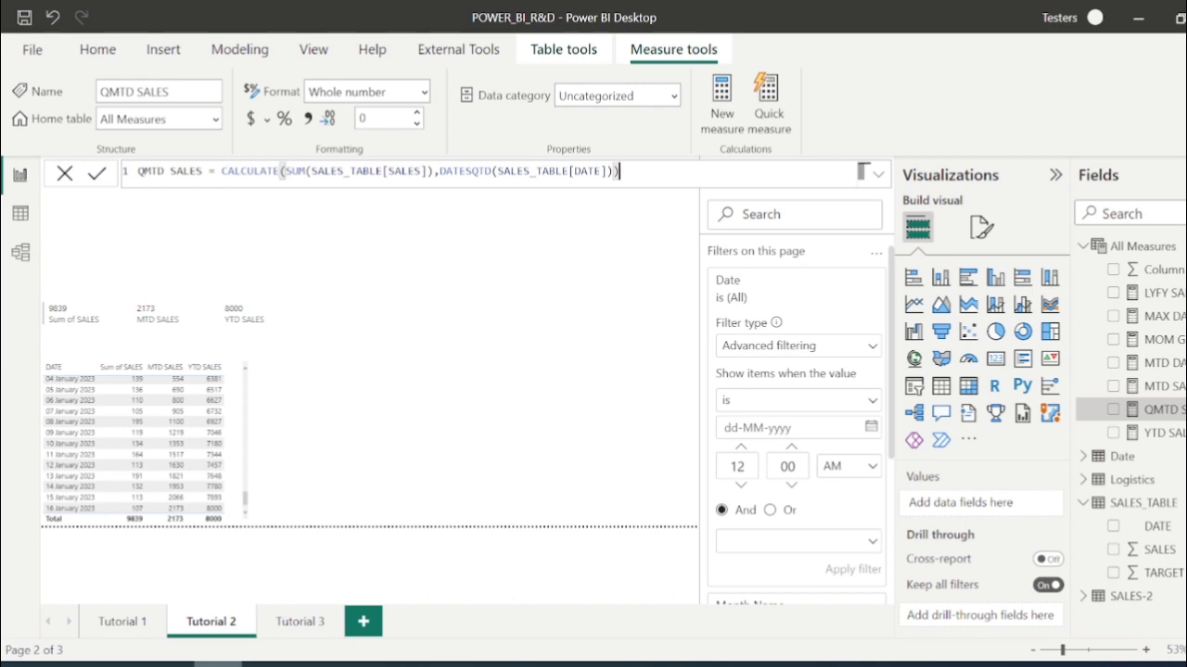
{"action": "left_click", "coordinate": [1150, 432]}
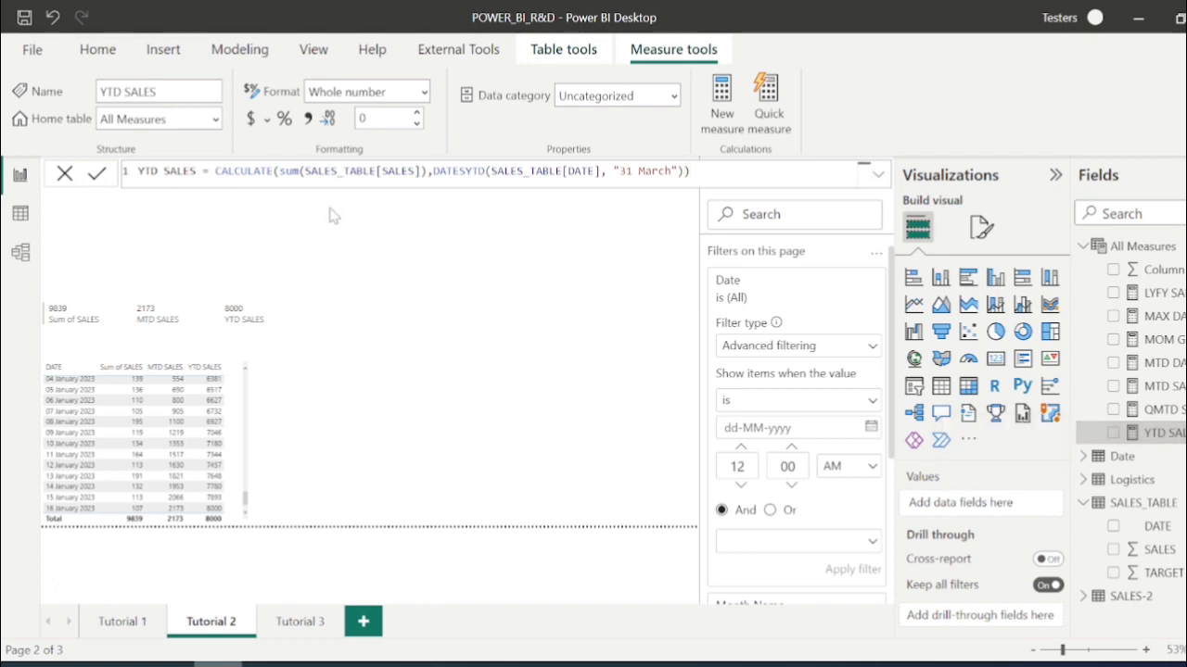
{"action": "left_click", "coordinate": [63, 176]}
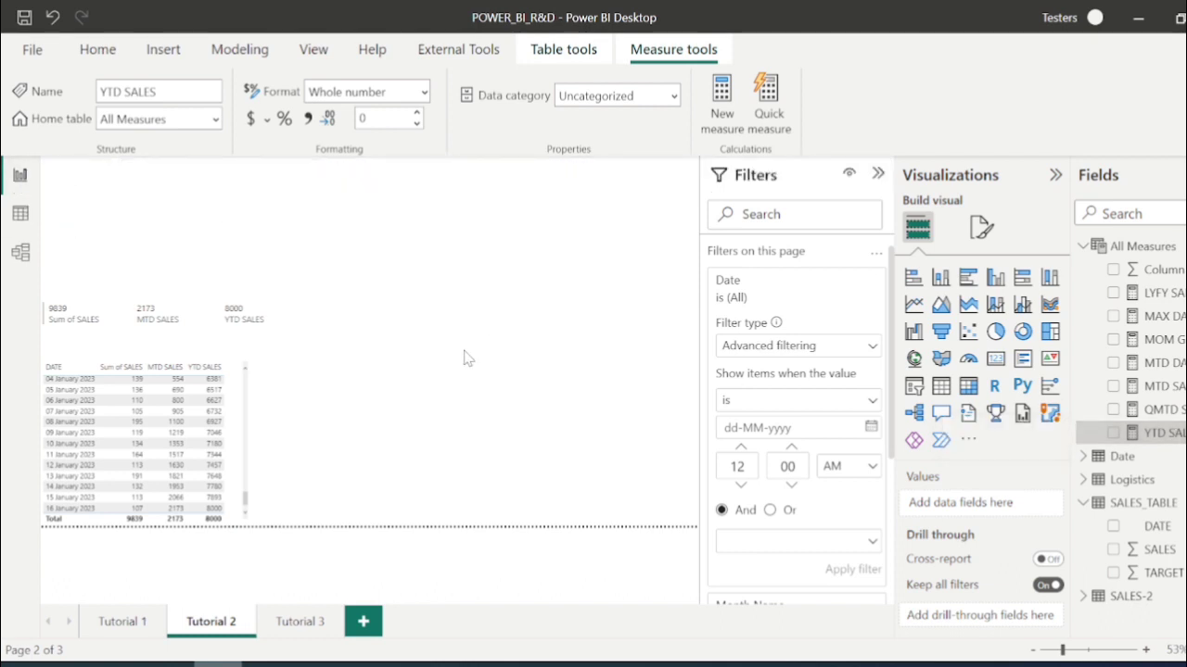
{"action": "left_click", "coordinate": [1083, 245]}
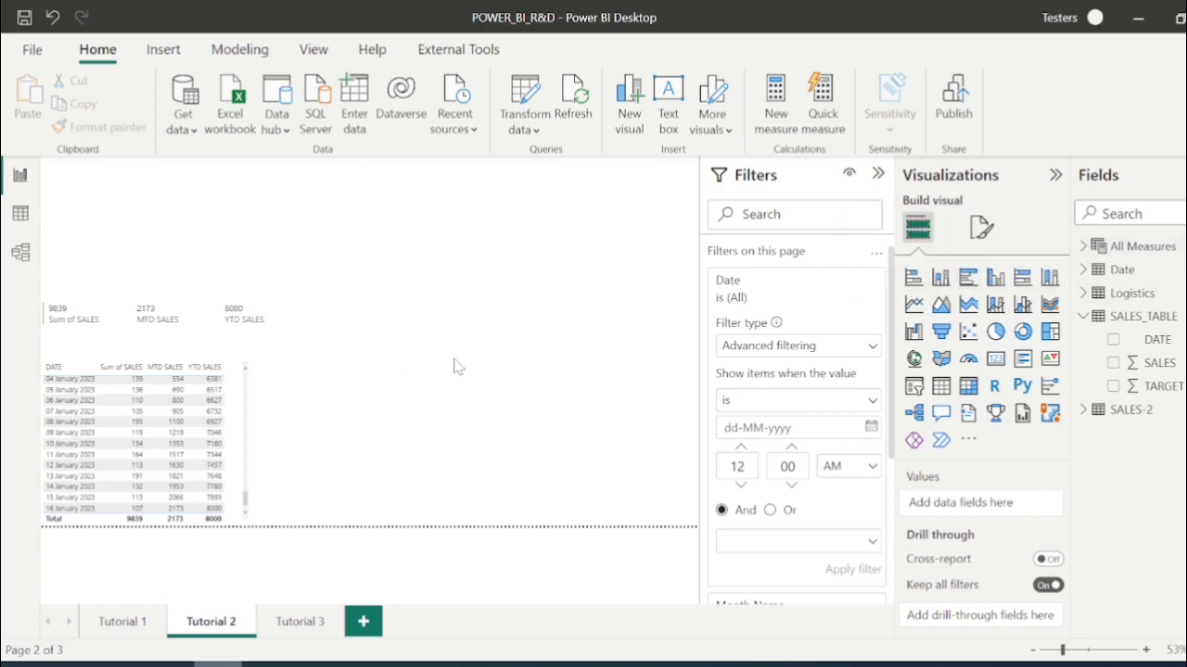